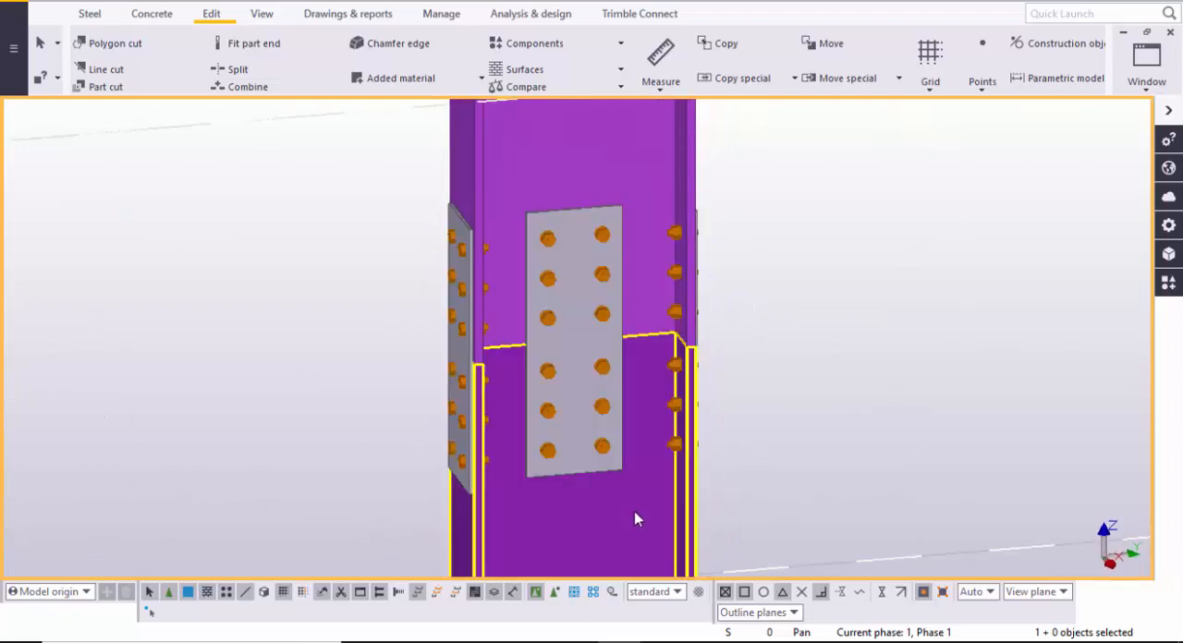
- Examine the bolted column splice connection and its plates between the upper and lower columns from several distances and angles
scroll(635, 519, down, 4)
middle_drag(644, 374, 639, 388)
scroll(638, 258, up, 2)
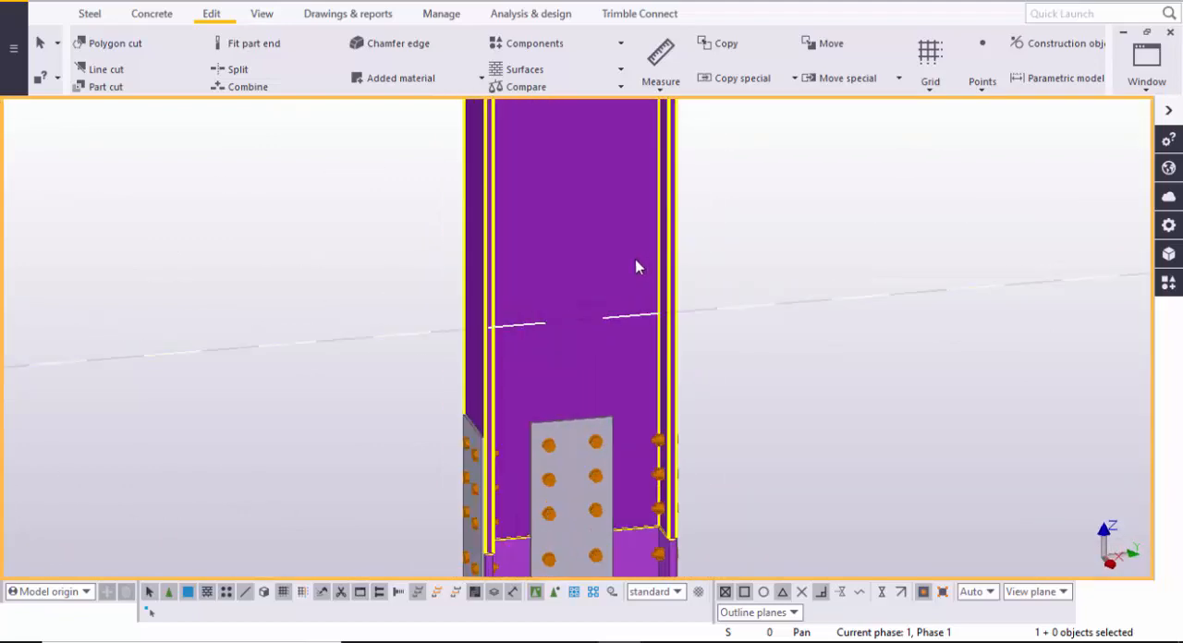
scroll(629, 267, down, 1)
middle_drag(628, 267, 629, 150)
scroll(610, 450, up, 5)
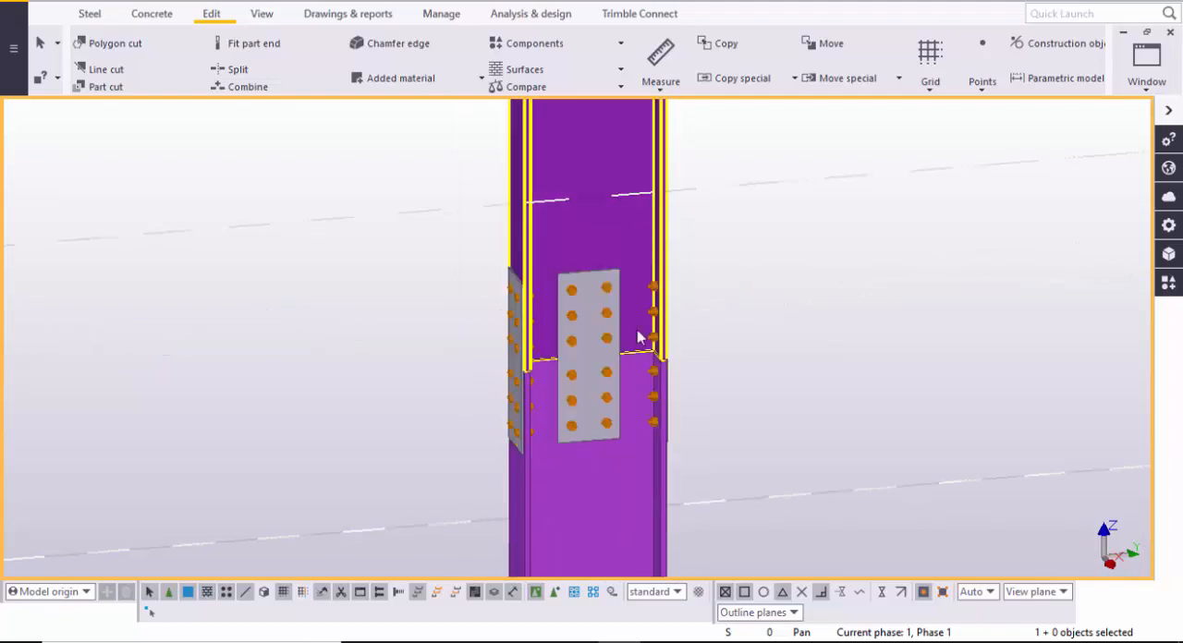
scroll(583, 432, down, 3)
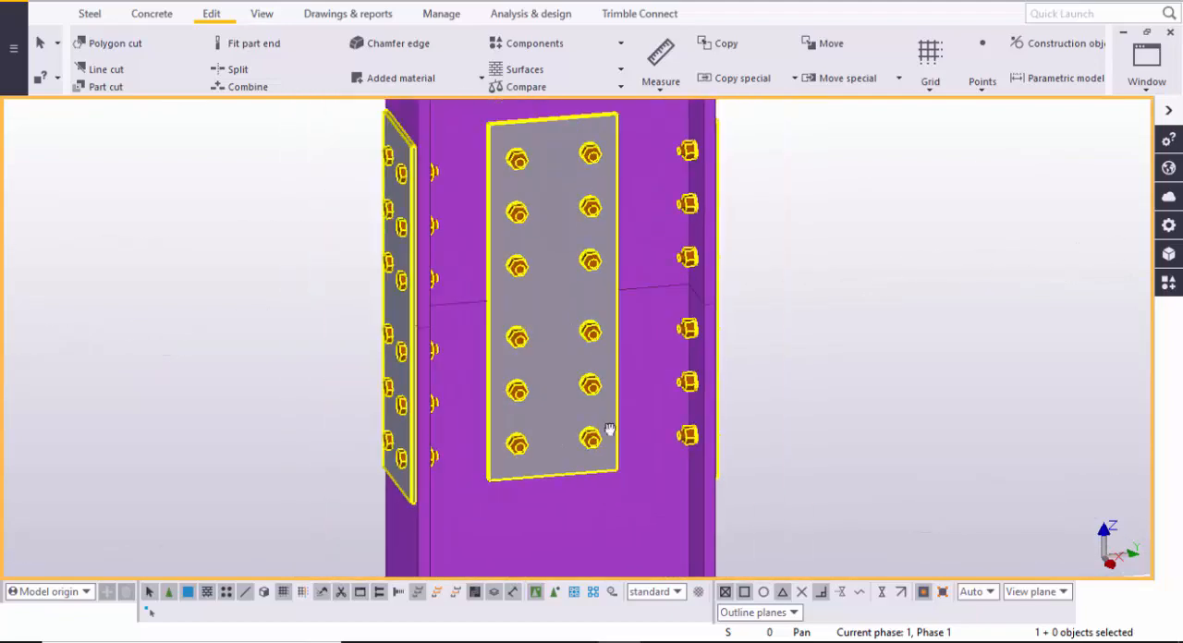
ctrl+middle_drag(611, 430, 758, 452)
scroll(770, 448, down, 3)
scroll(774, 448, down, 8)
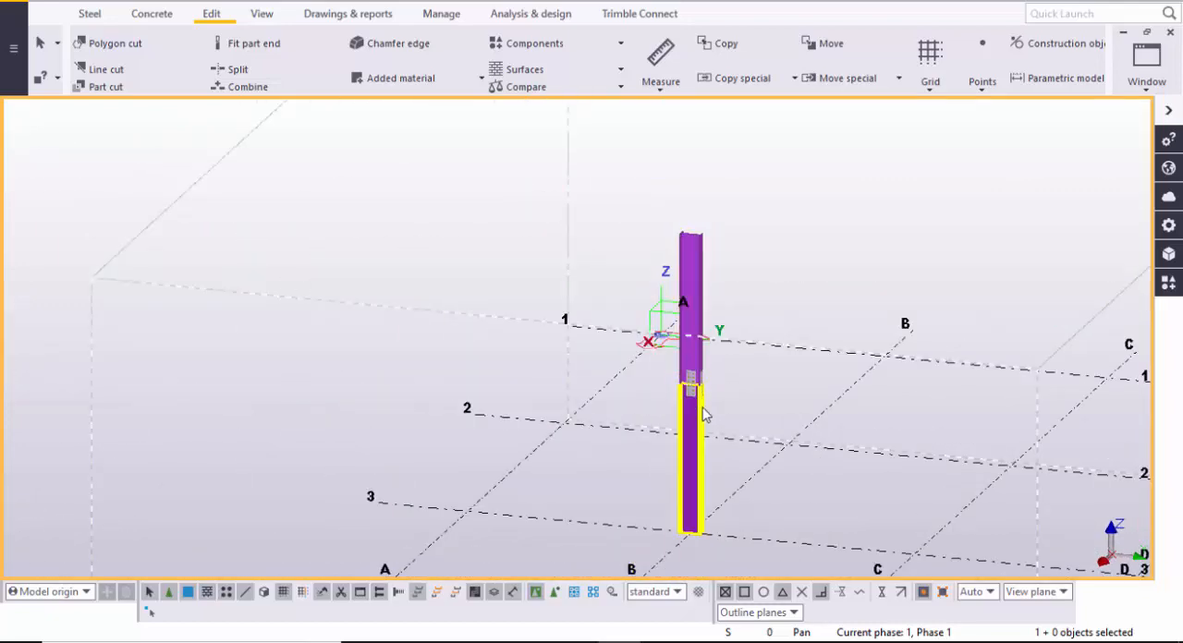
scroll(703, 412, up, 5)
ctrl+middle_drag(727, 462, 850, 467)
scroll(710, 414, up, 3)
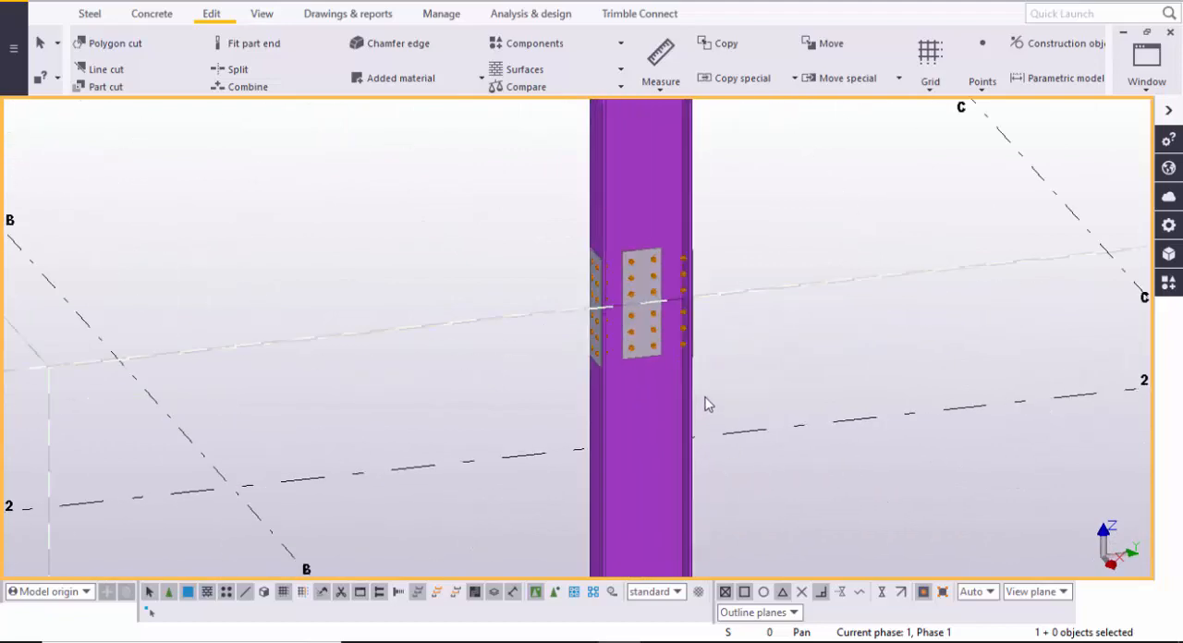
middle_drag(671, 351, 663, 408)
scroll(663, 407, up, 2)
scroll(767, 472, up, 2)
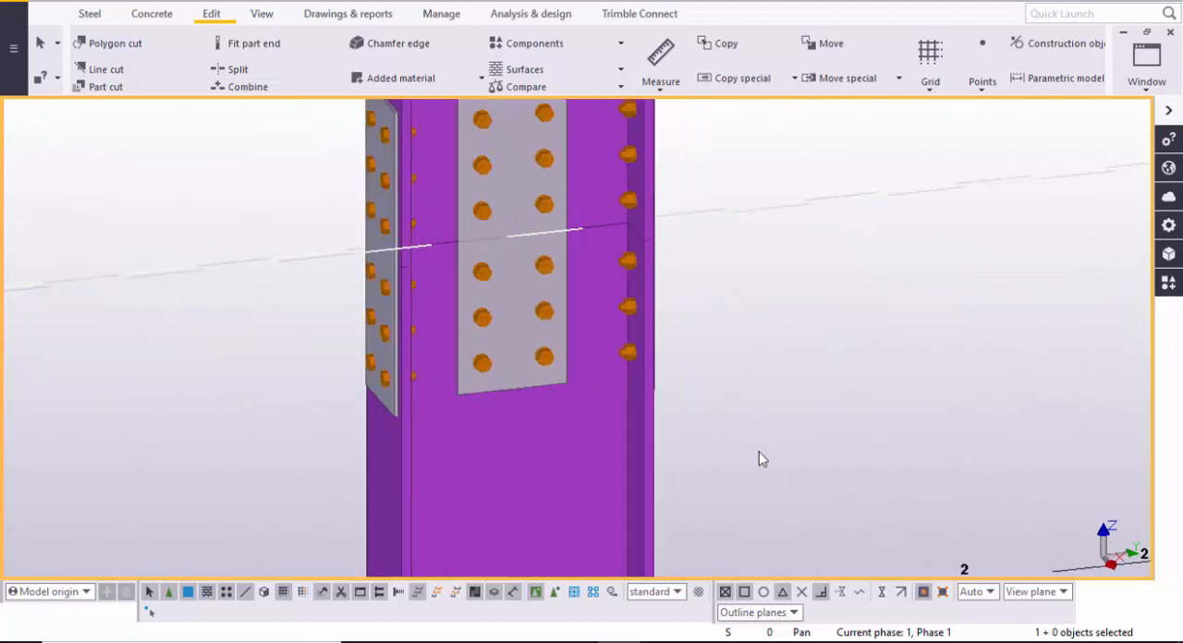
middle_drag(756, 404, 816, 497)
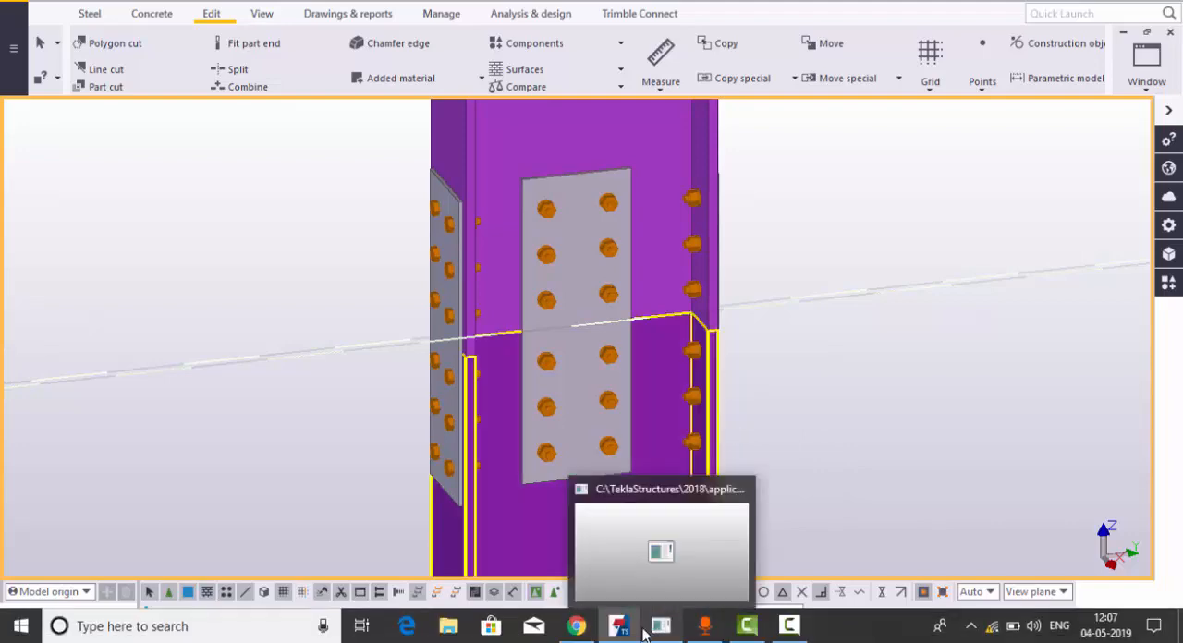
- Switch to Chrome and look through the YouTube channel's address and its list of uploaded Tekla Structures tutorials
click(620, 629)
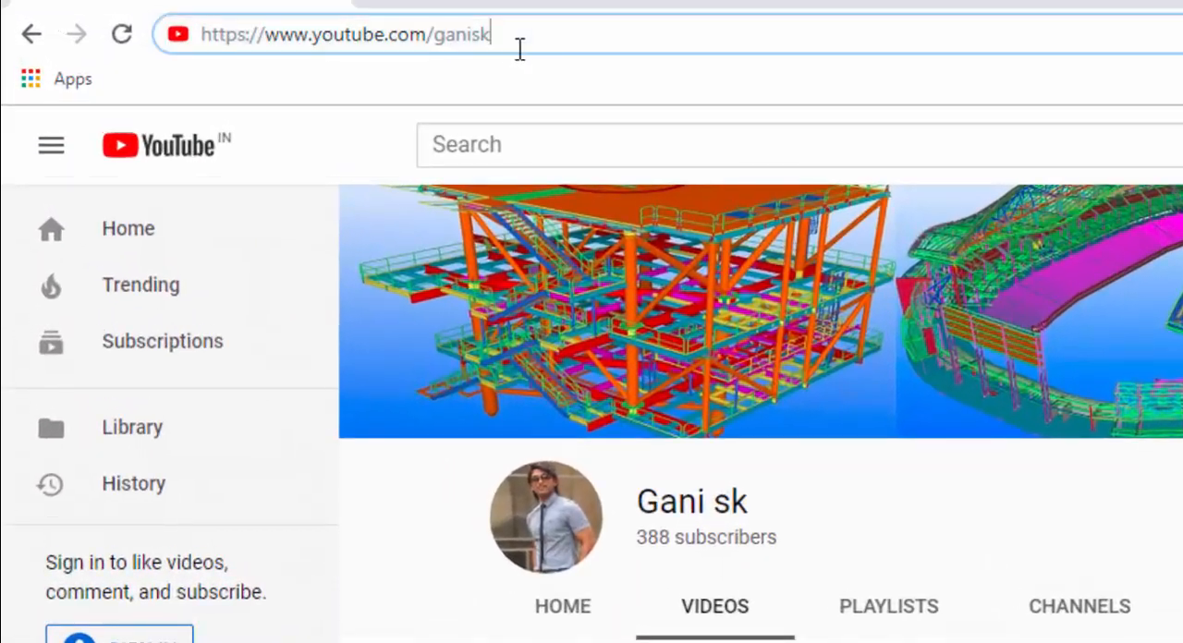
drag(519, 49, 77, 58)
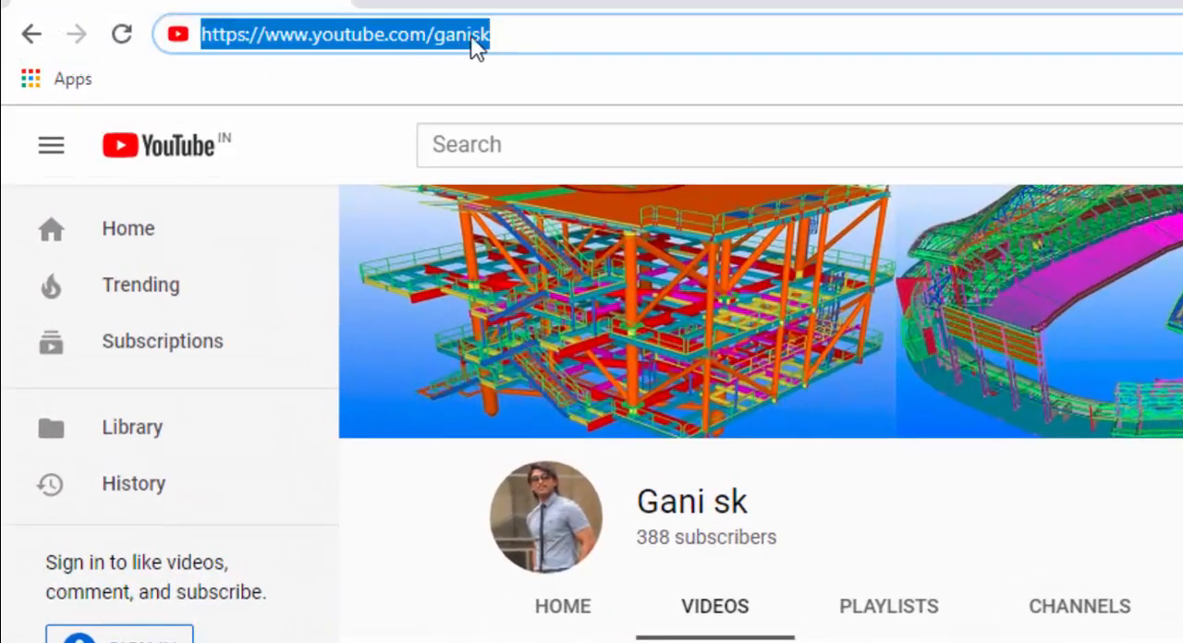
click(518, 40)
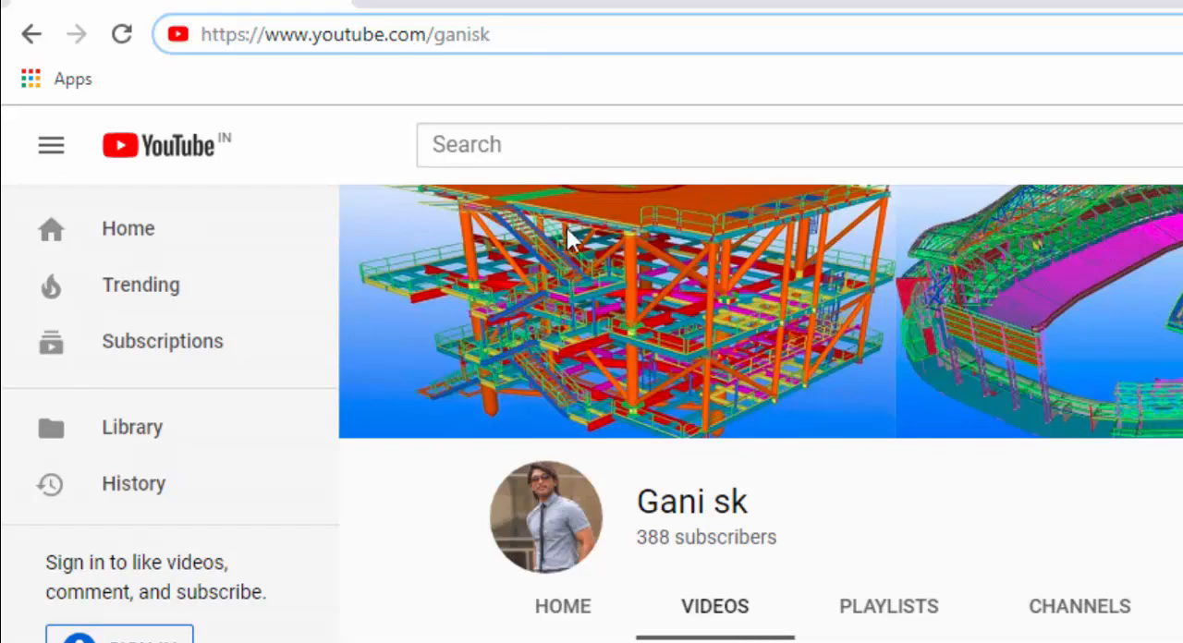
scroll(643, 284, down, 1)
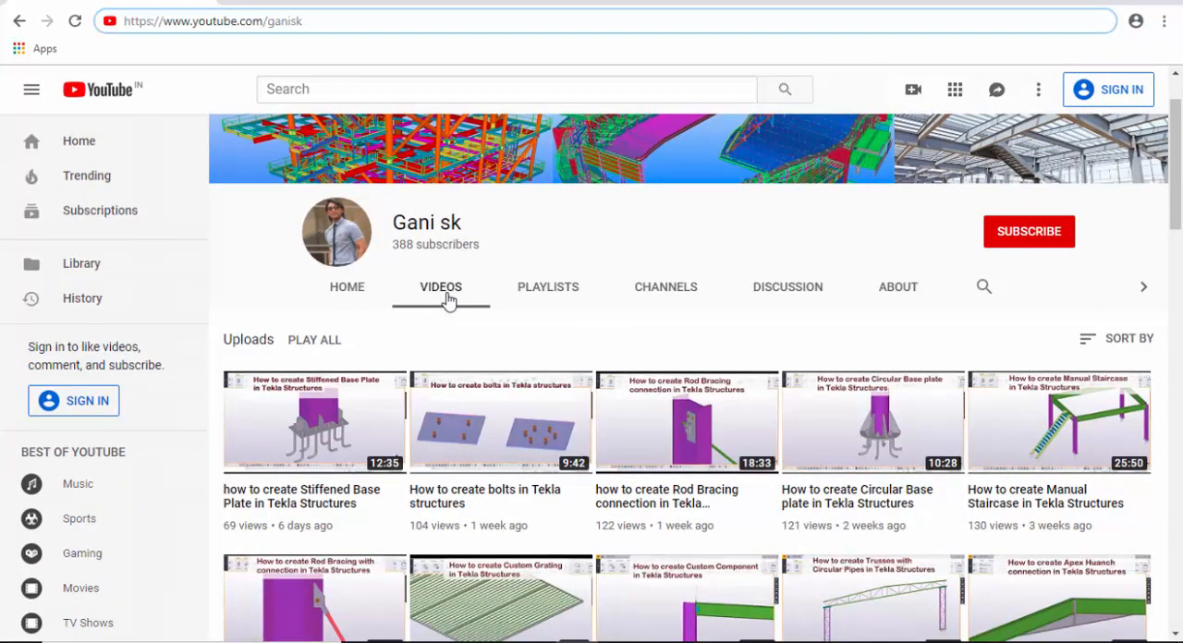
scroll(444, 305, down, 2)
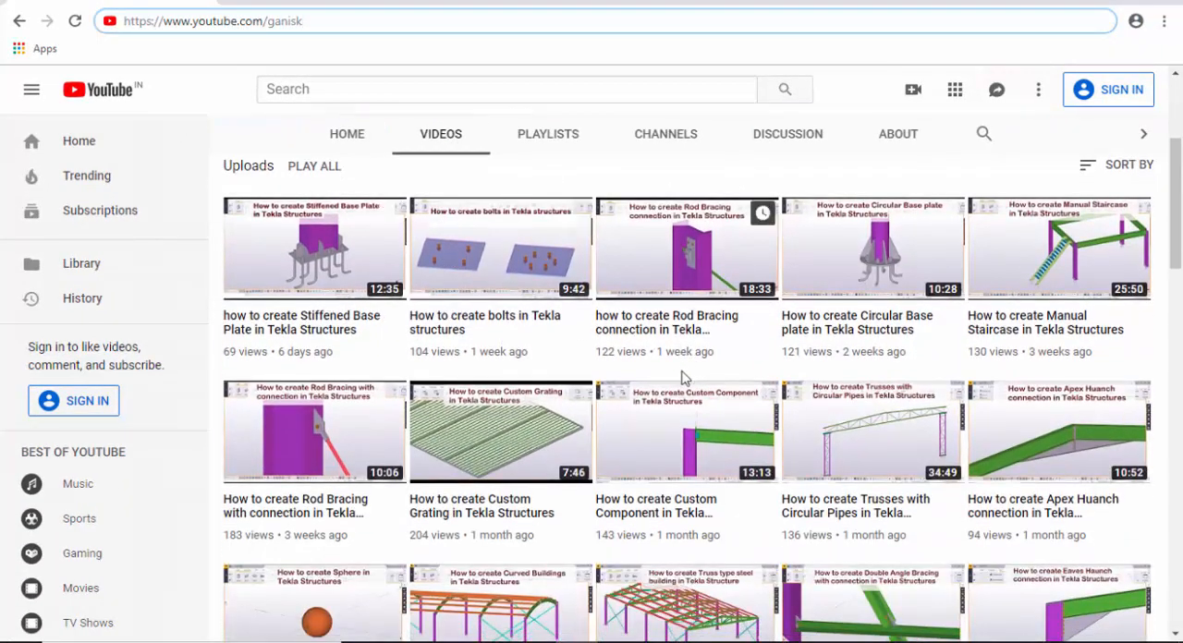
scroll(681, 377, down, 13)
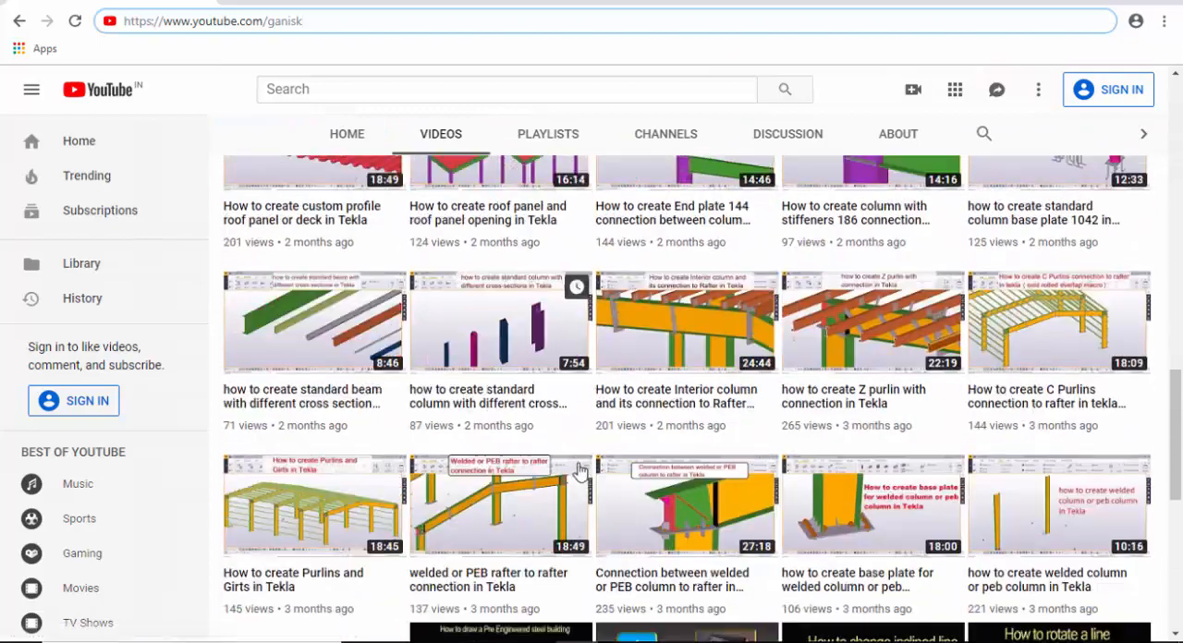
scroll(577, 471, down, 2)
scroll(562, 482, up, 7)
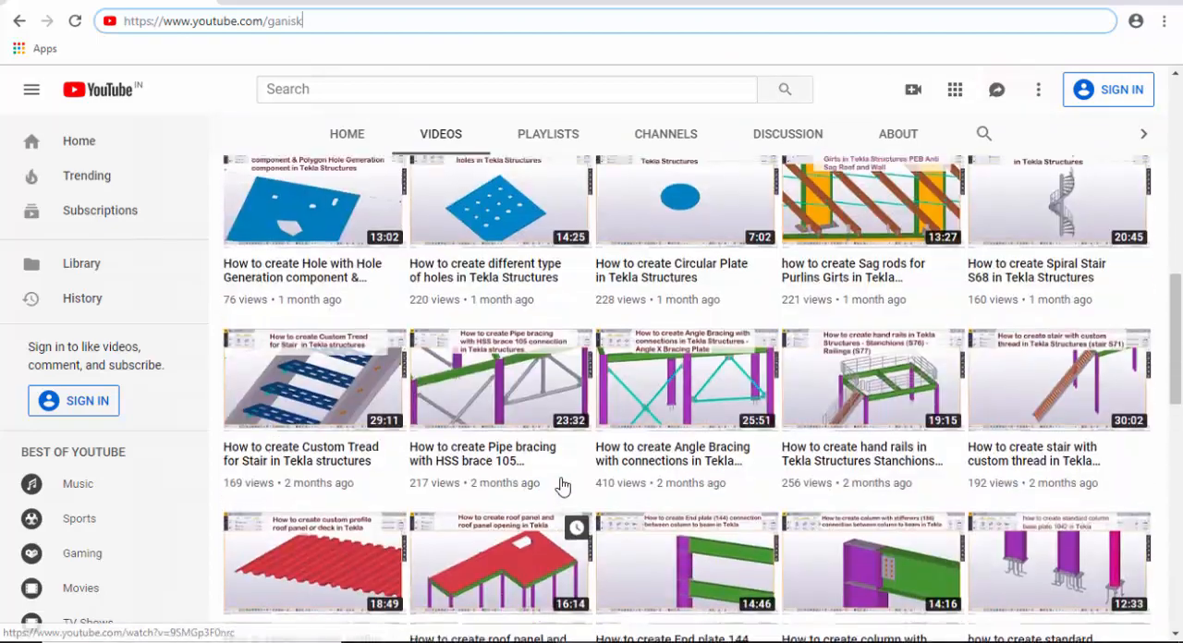
scroll(554, 481, up, 10)
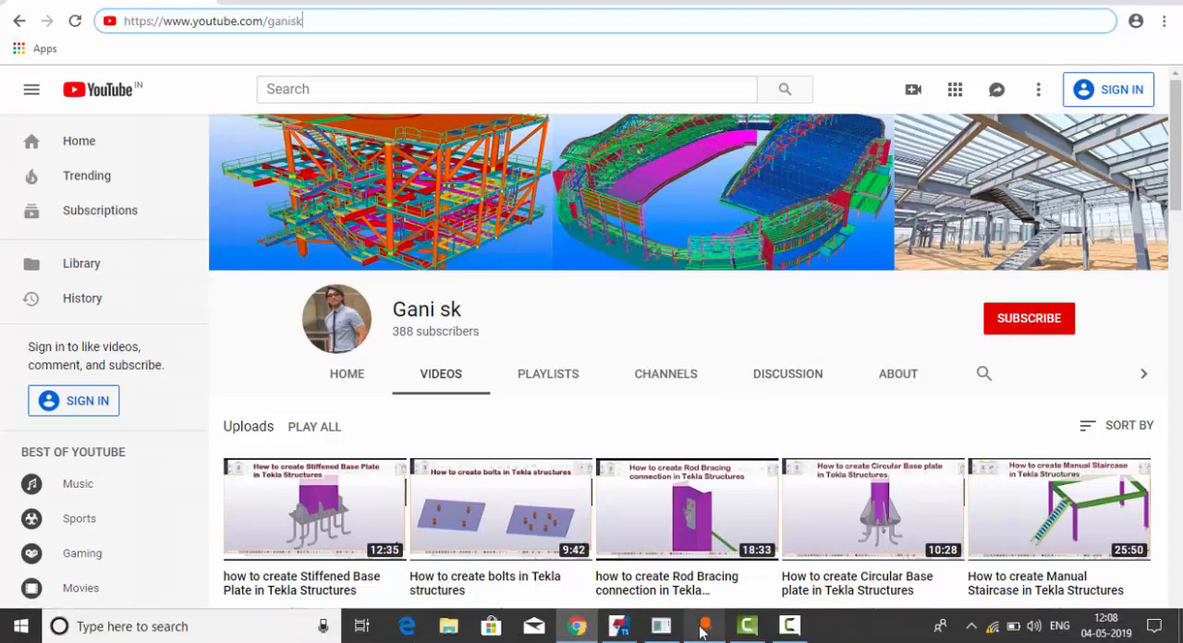
- Switch back to Tekla Structures and create a new single-user model with the Steel Detailing template
click(620, 634)
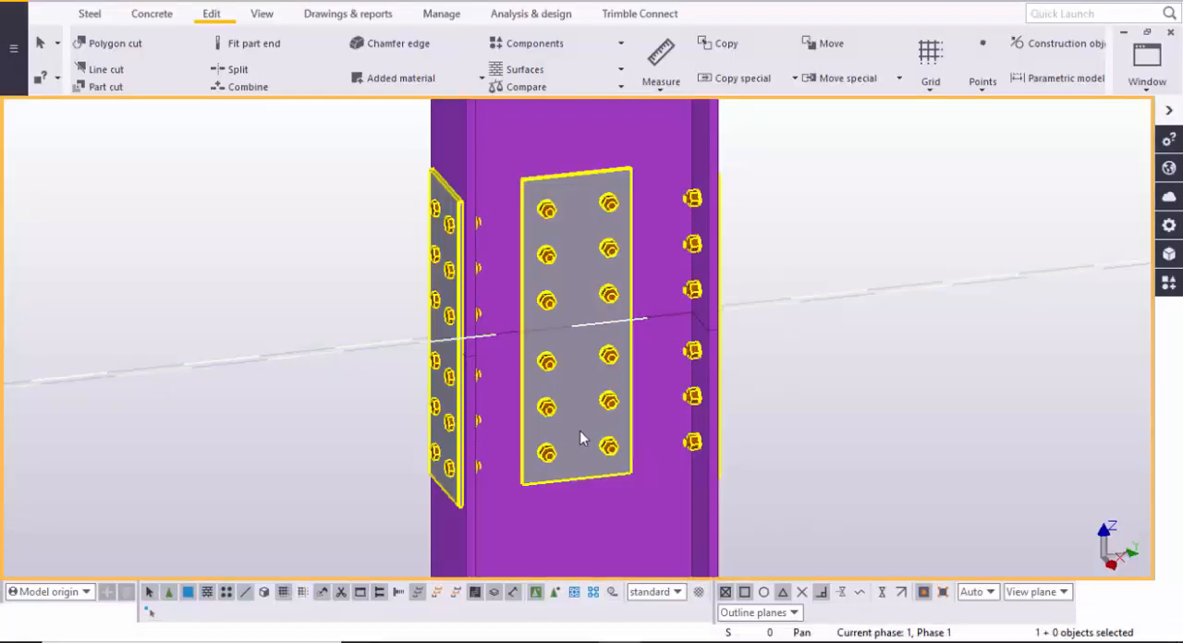
scroll(581, 431, down, 2)
middle_drag(611, 414, 576, 413)
scroll(586, 419, up, 2)
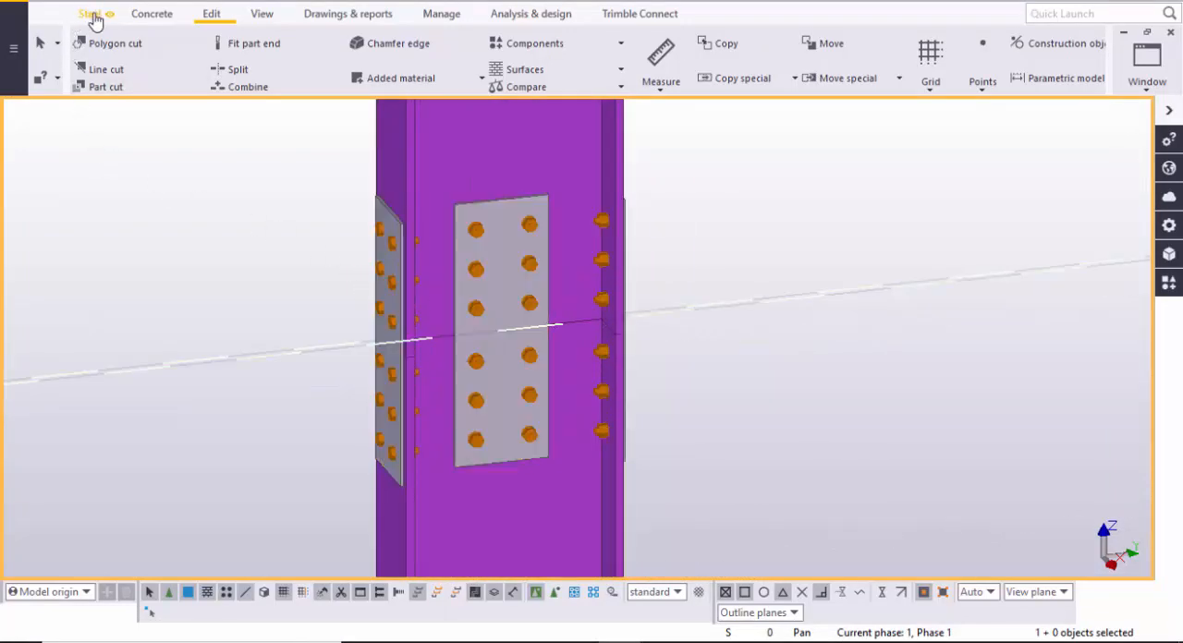
click(13, 50)
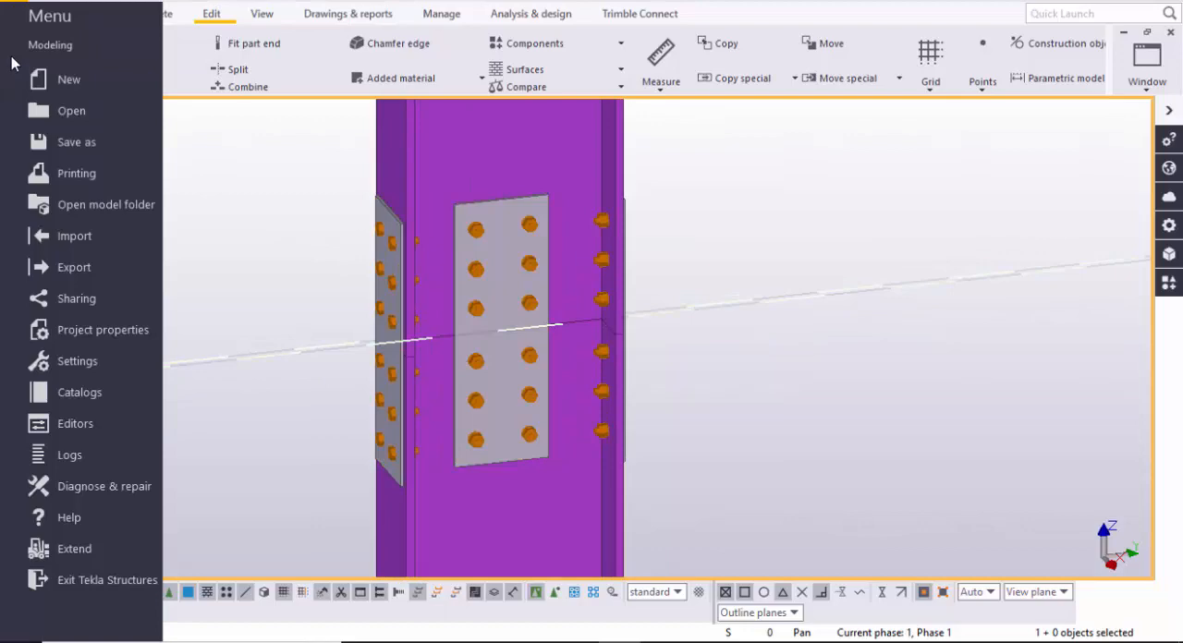
click(84, 79)
click(819, 84)
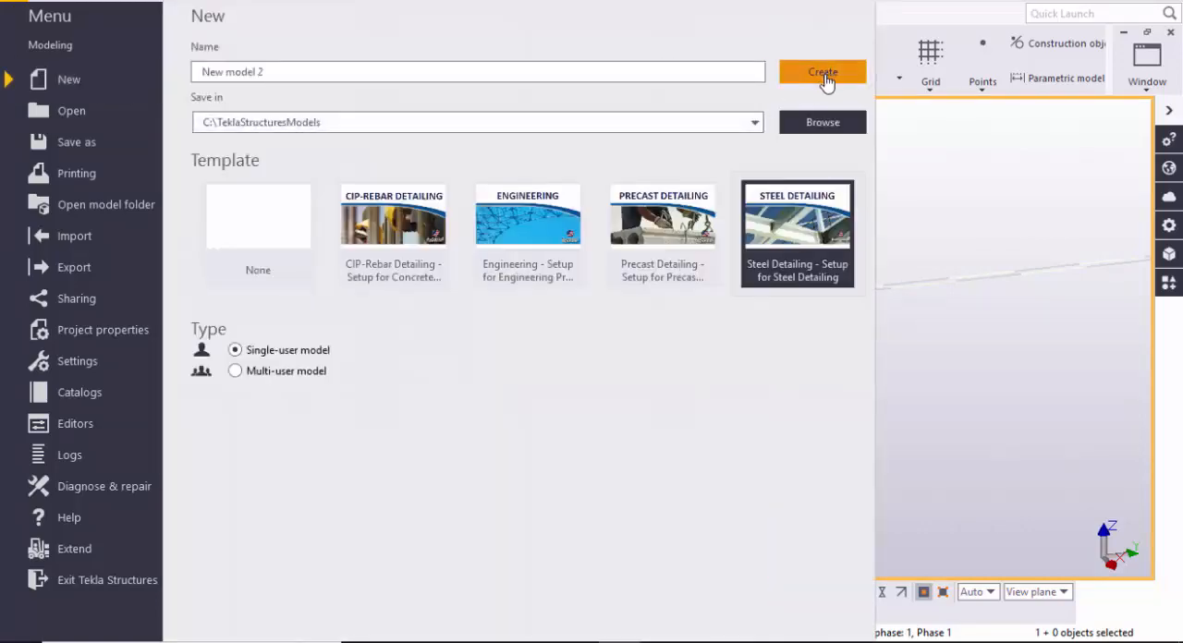
click(588, 338)
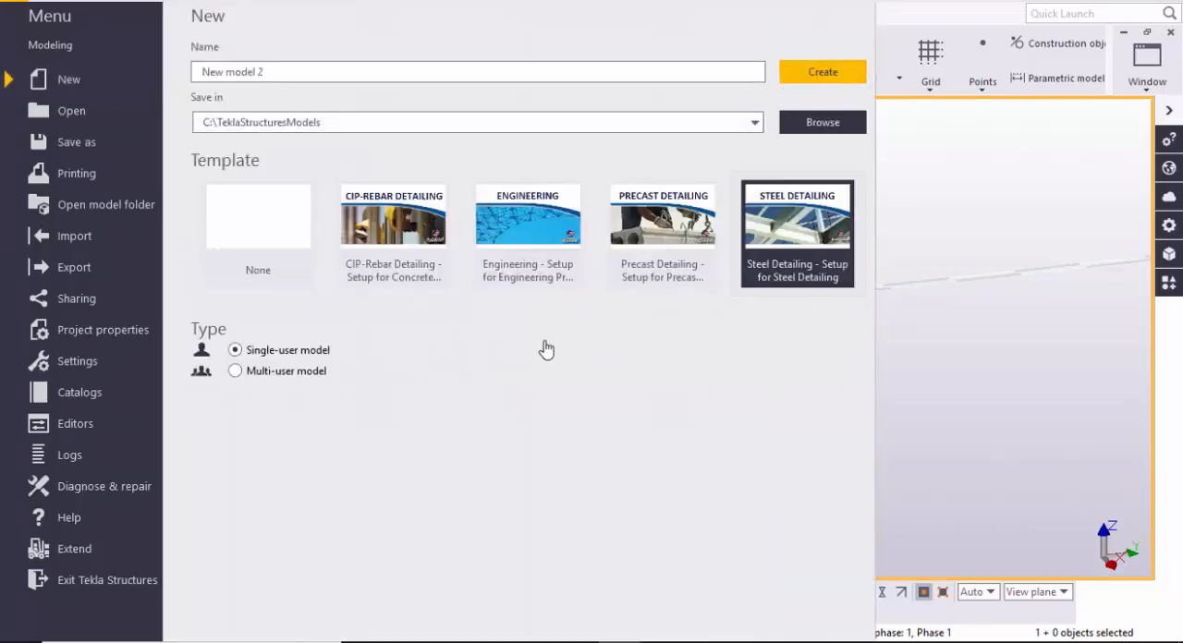
click(787, 282)
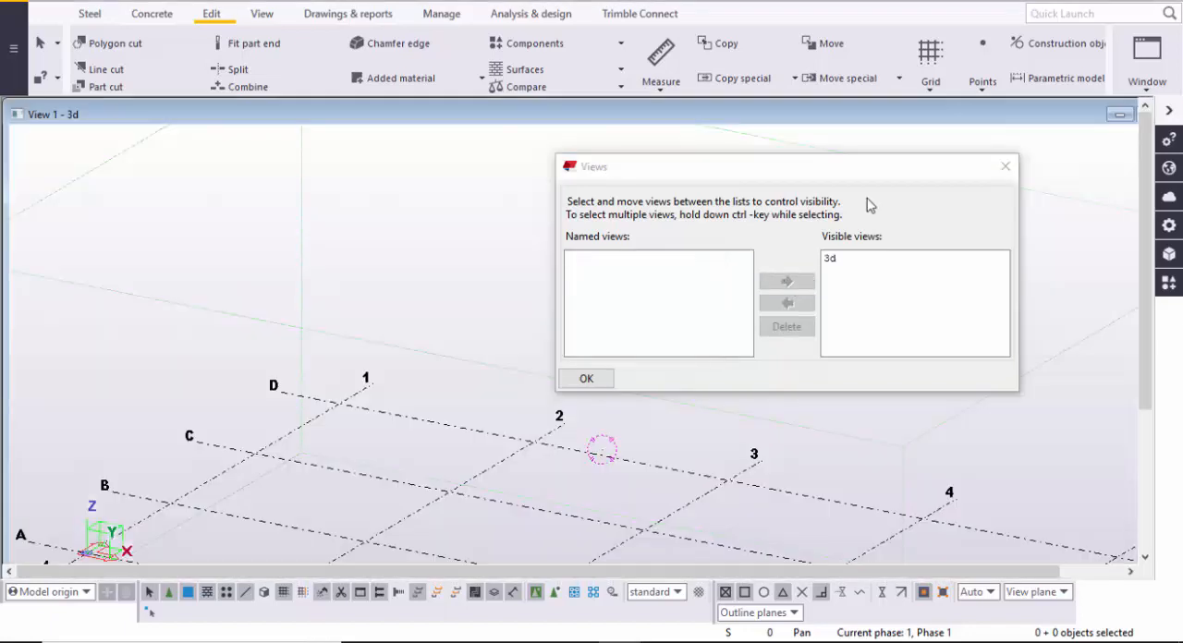
- Close the Views dialog and maximize the new model's 3d view
click(1006, 166)
double_click(1014, 114)
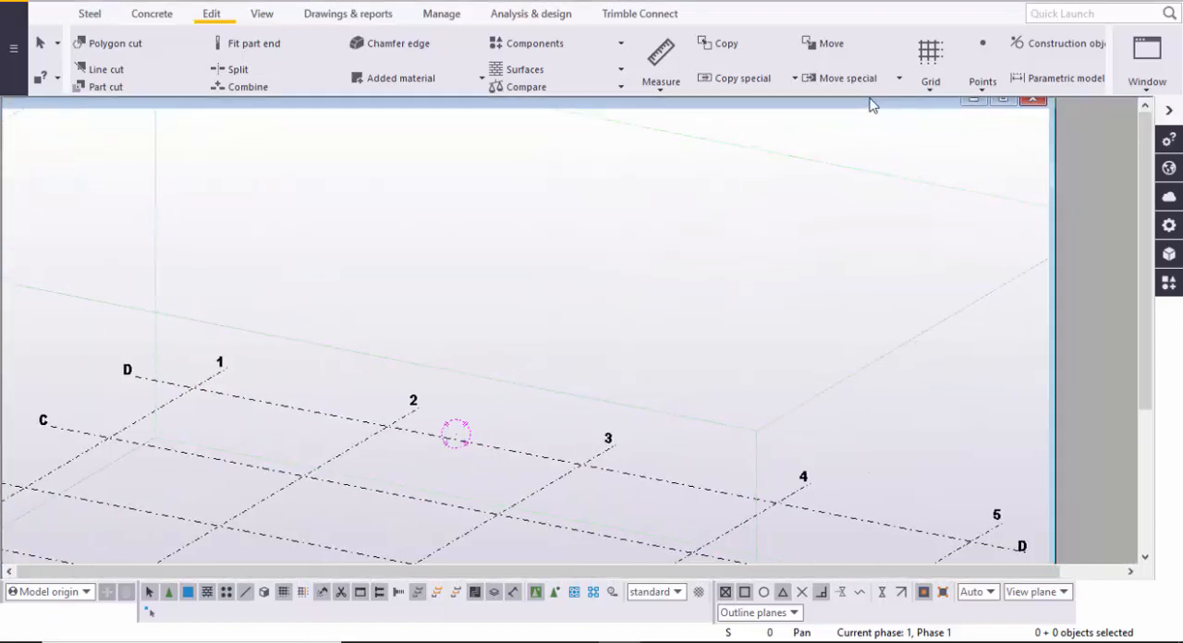
scroll(638, 346, down, 3)
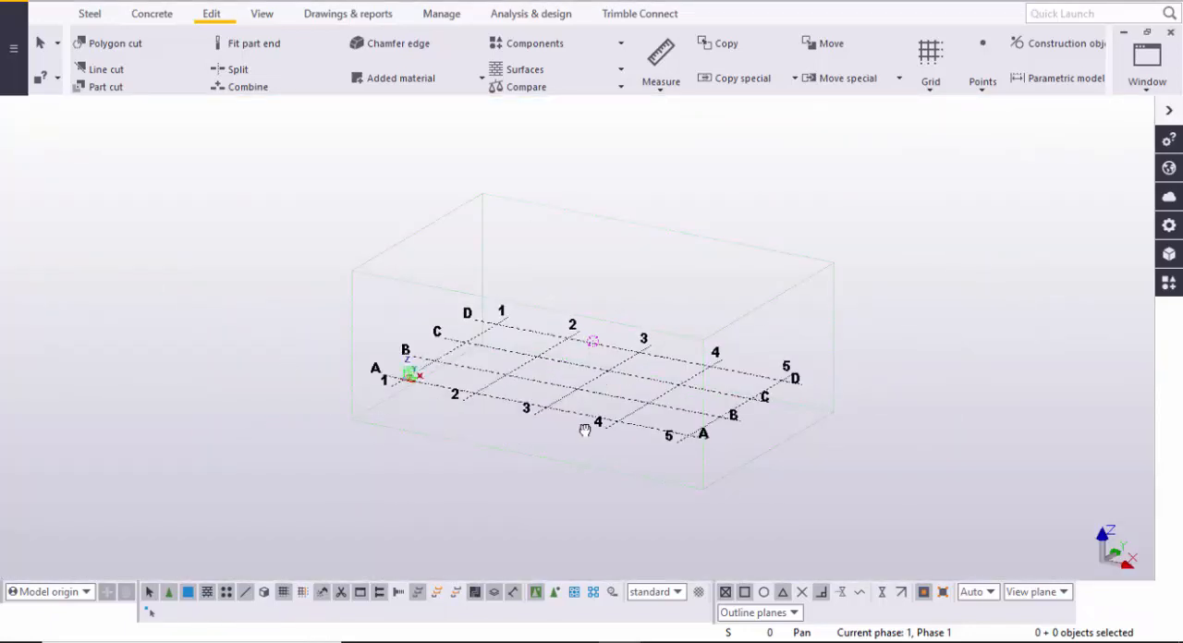
middle_drag(586, 431, 603, 484)
scroll(402, 425, up, 2)
- Place a steel column at the intersection of grid lines A and 5
click(89, 14)
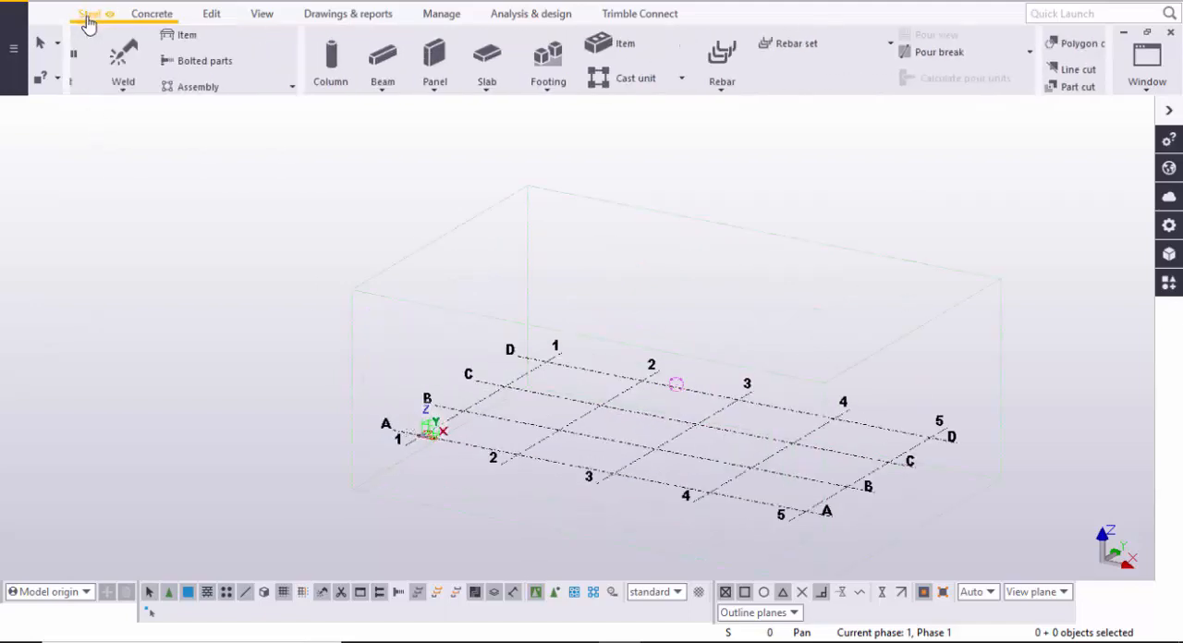
click(102, 74)
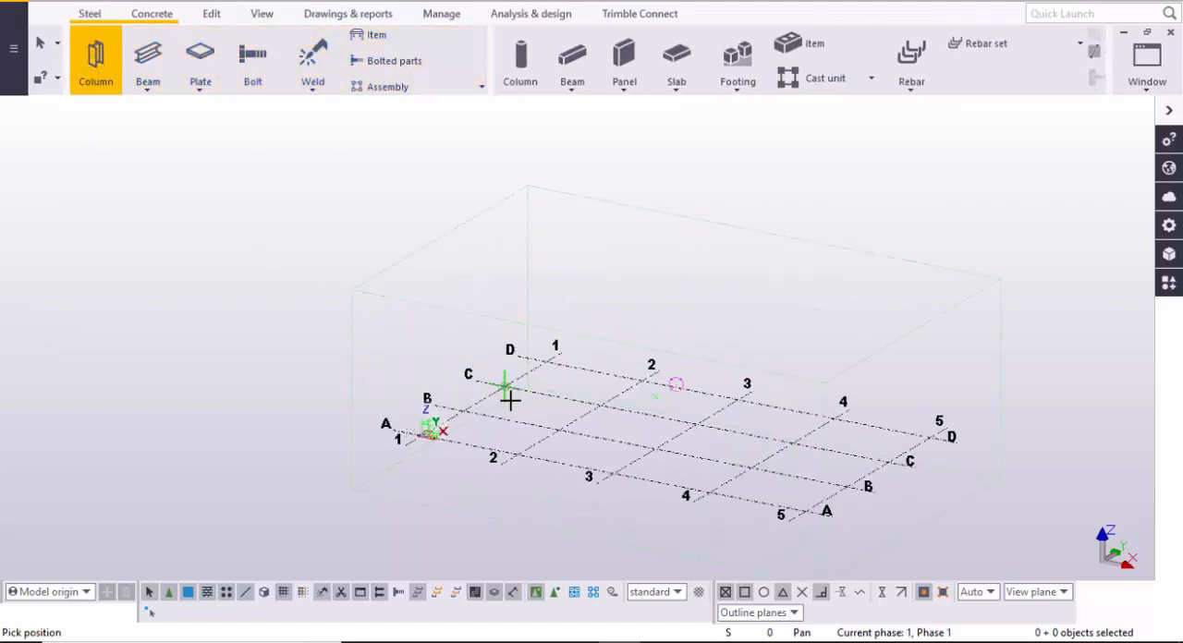
middle_drag(605, 442, 478, 381)
scroll(701, 442, up, 2)
scroll(684, 448, up, 2)
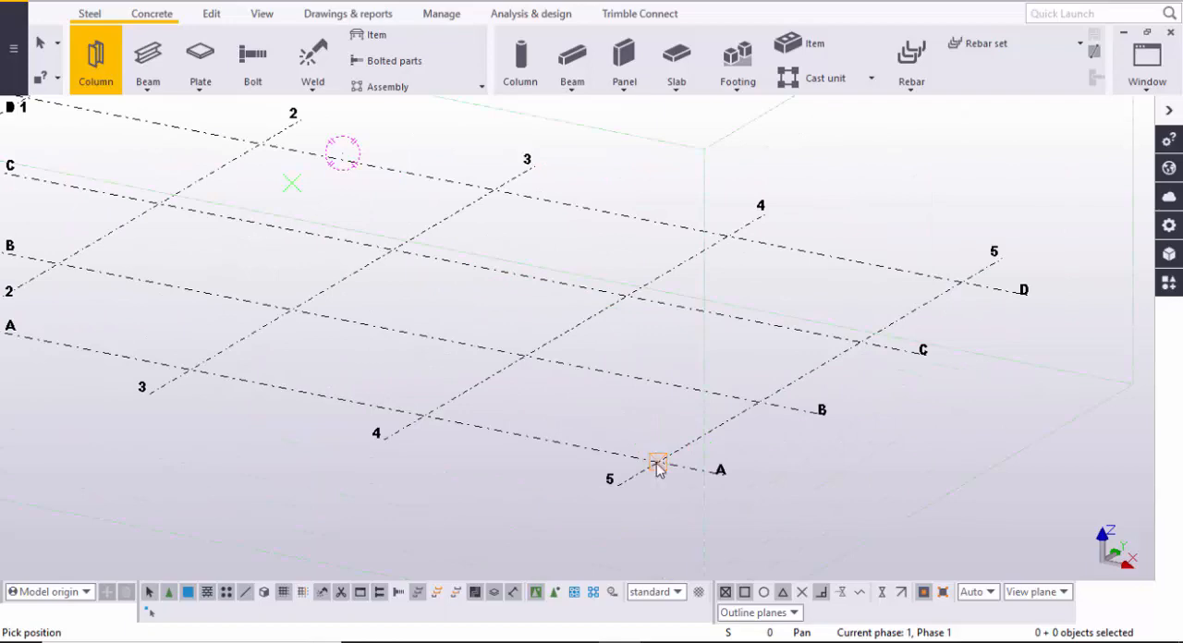
click(657, 469)
scroll(657, 462, up, 3)
key(Escape)
- Set the steel column's bottom level to 0 in its position properties, apply the change and close the properties
scroll(652, 369, up, 1)
double_click(652, 366)
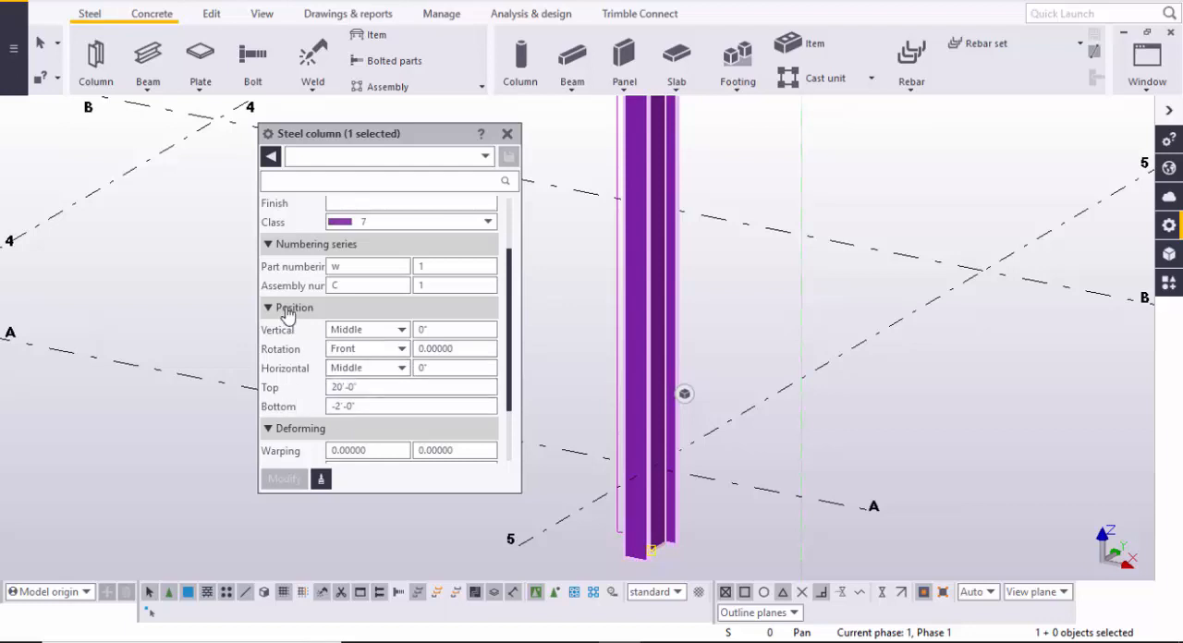
click(344, 407)
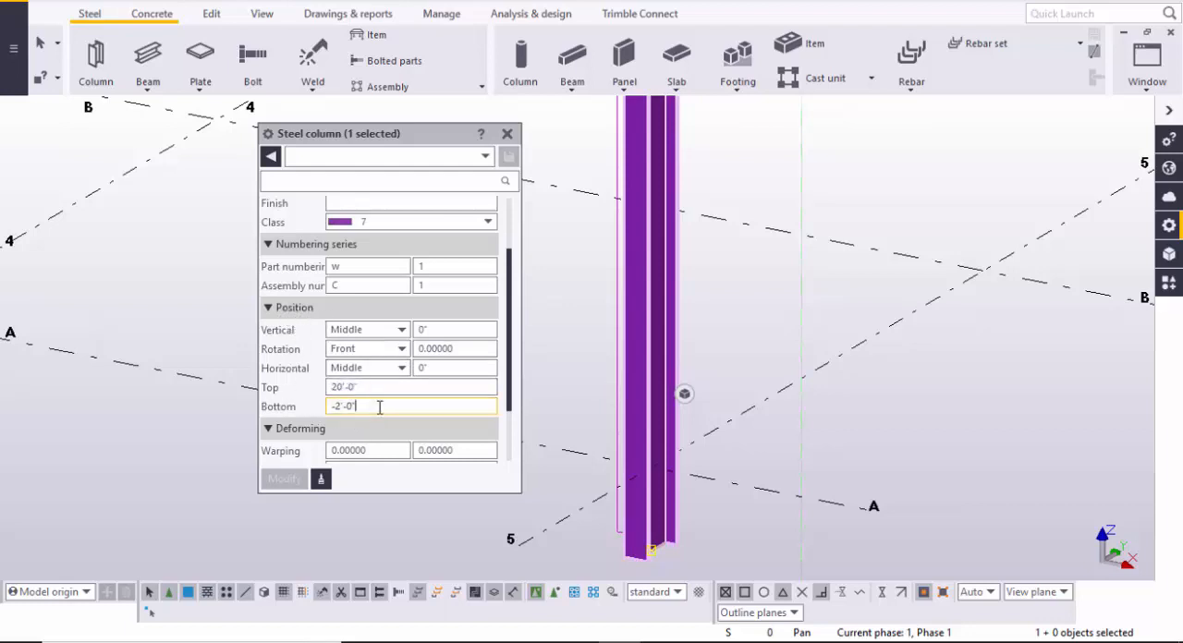
text(0)
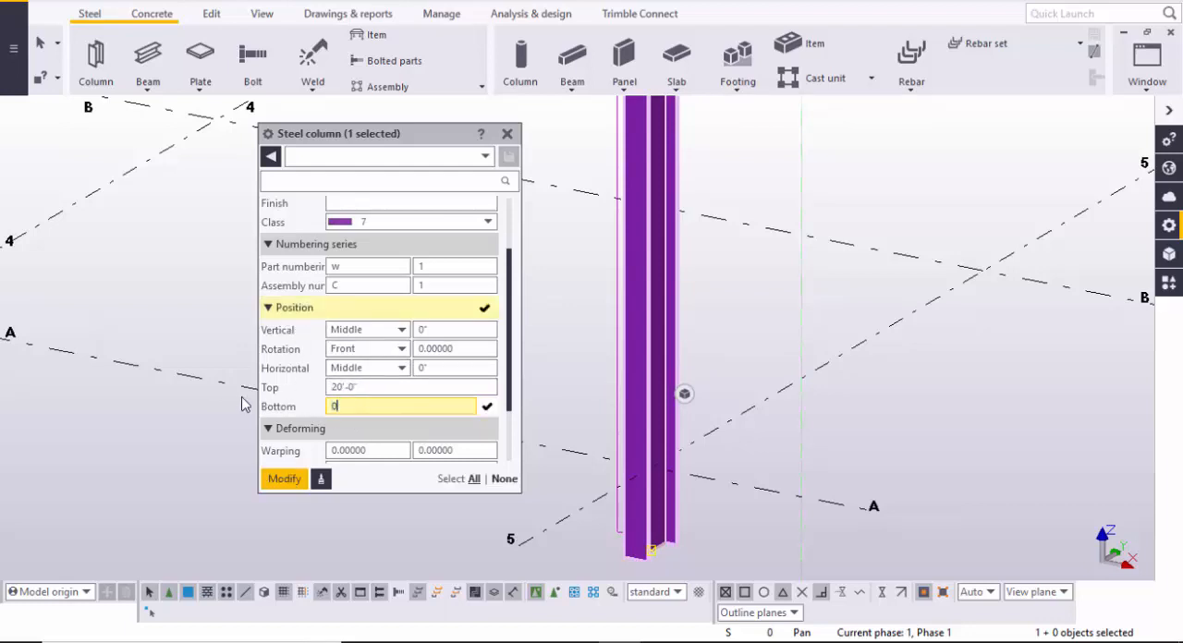
click(285, 480)
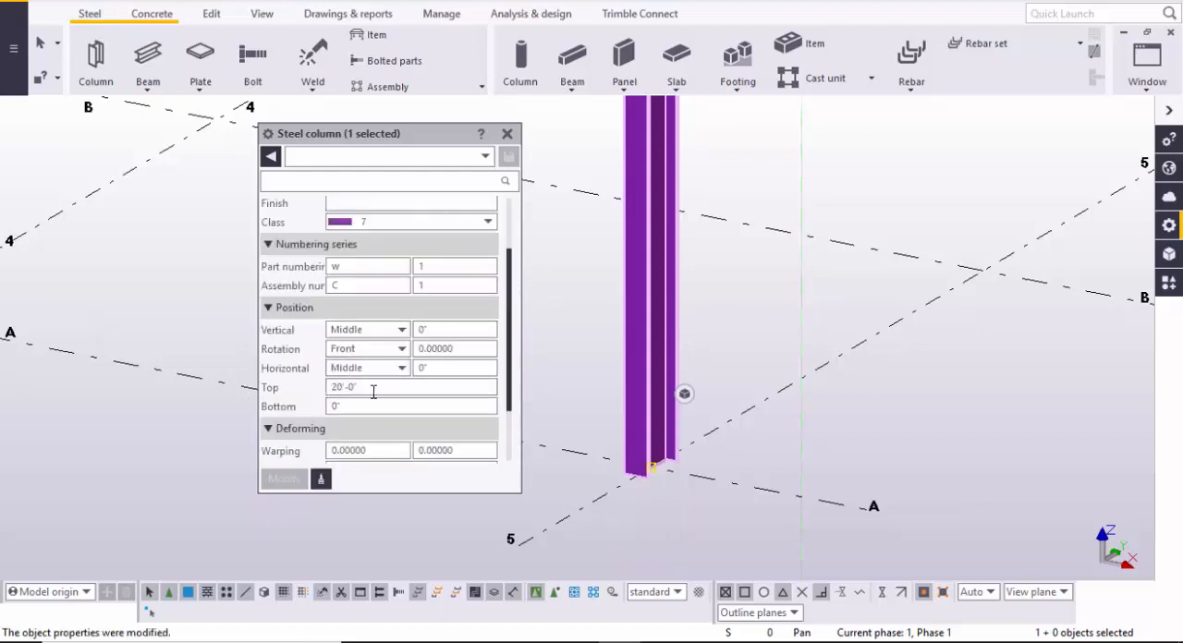
click(374, 392)
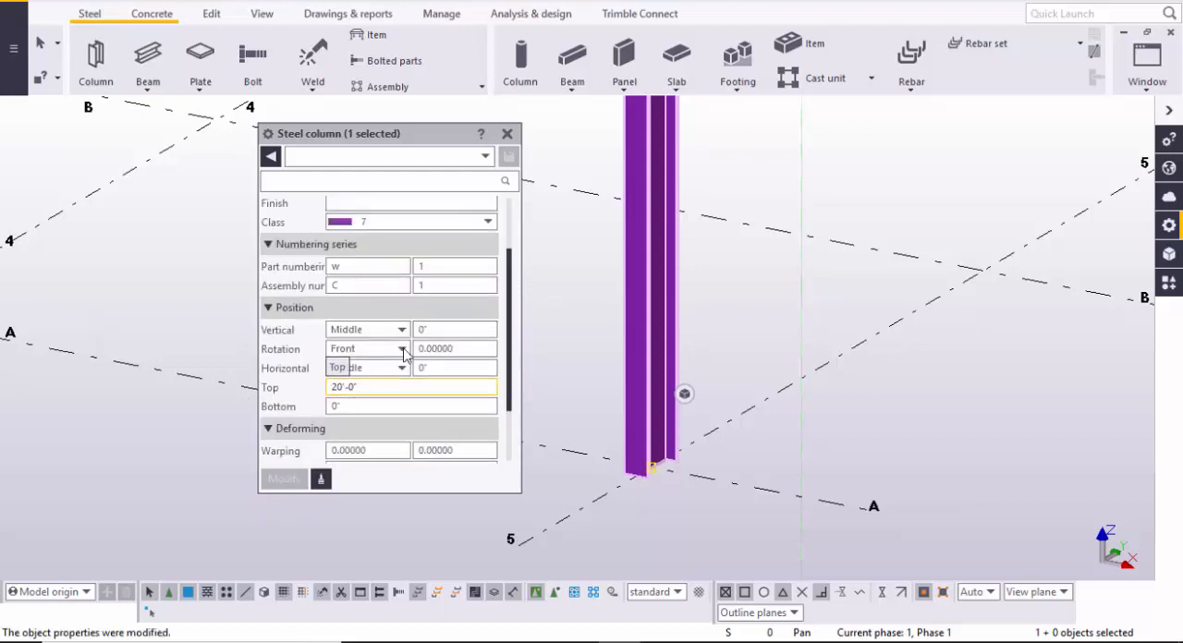
click(507, 133)
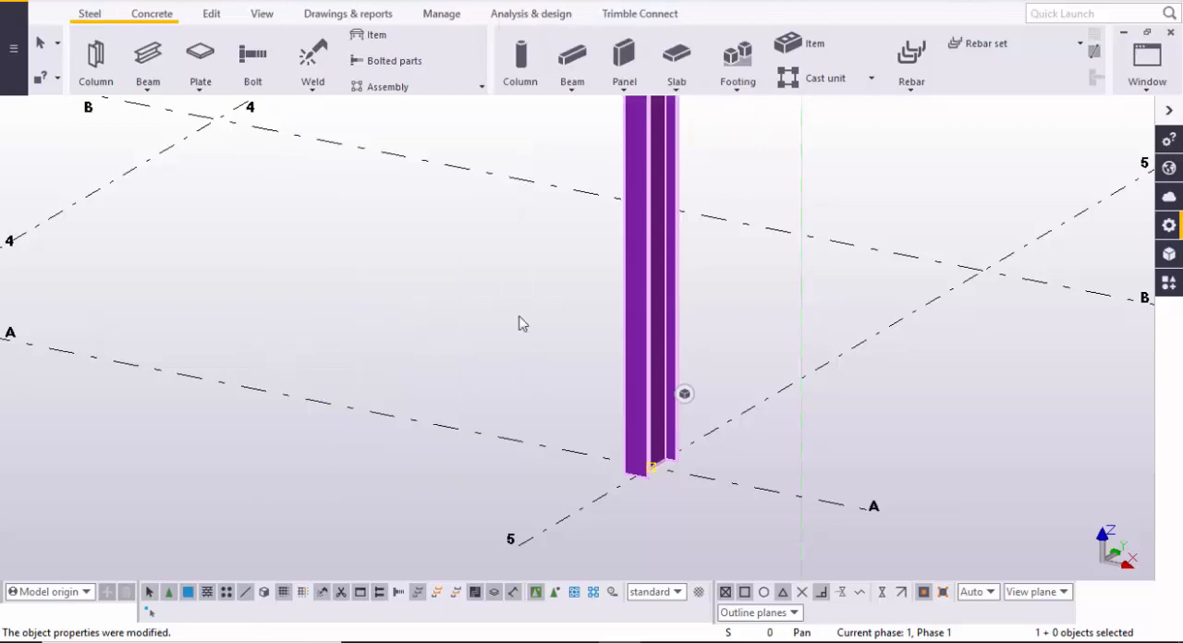
scroll(435, 372, down, 5)
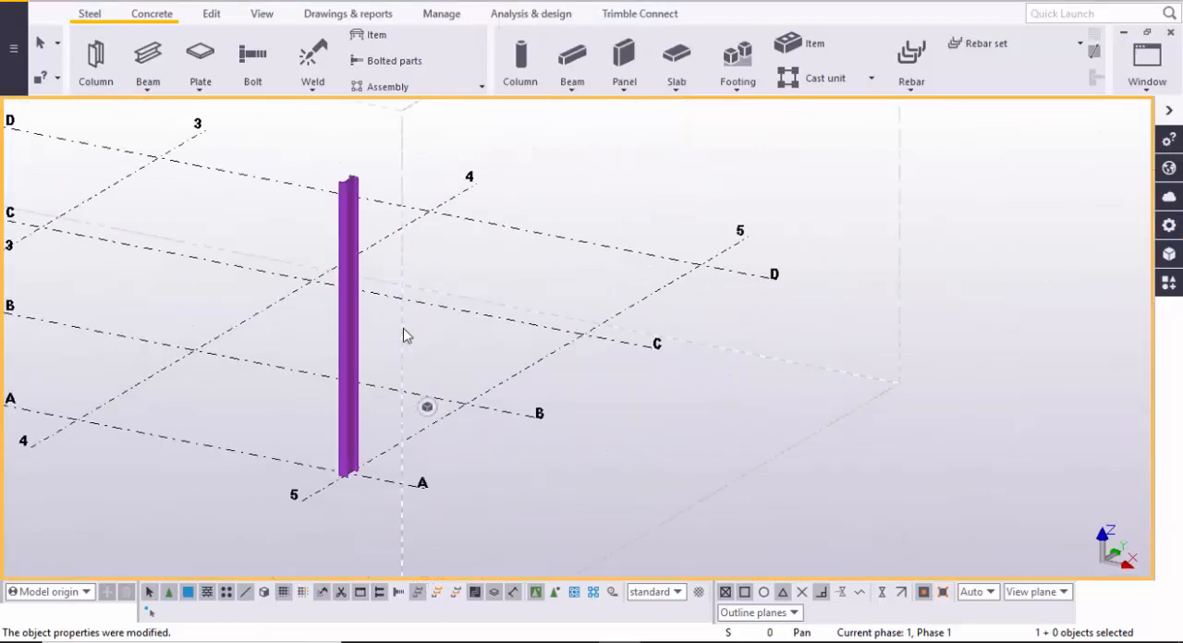
scroll(397, 342, up, 3)
click(316, 338)
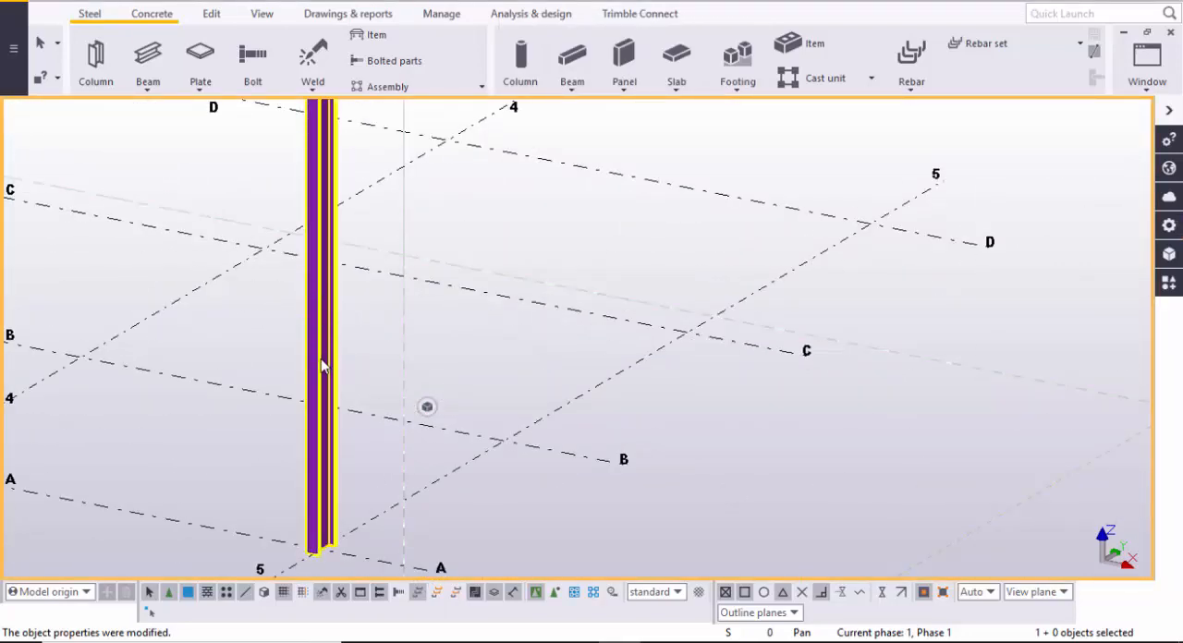
scroll(318, 370, up, 3)
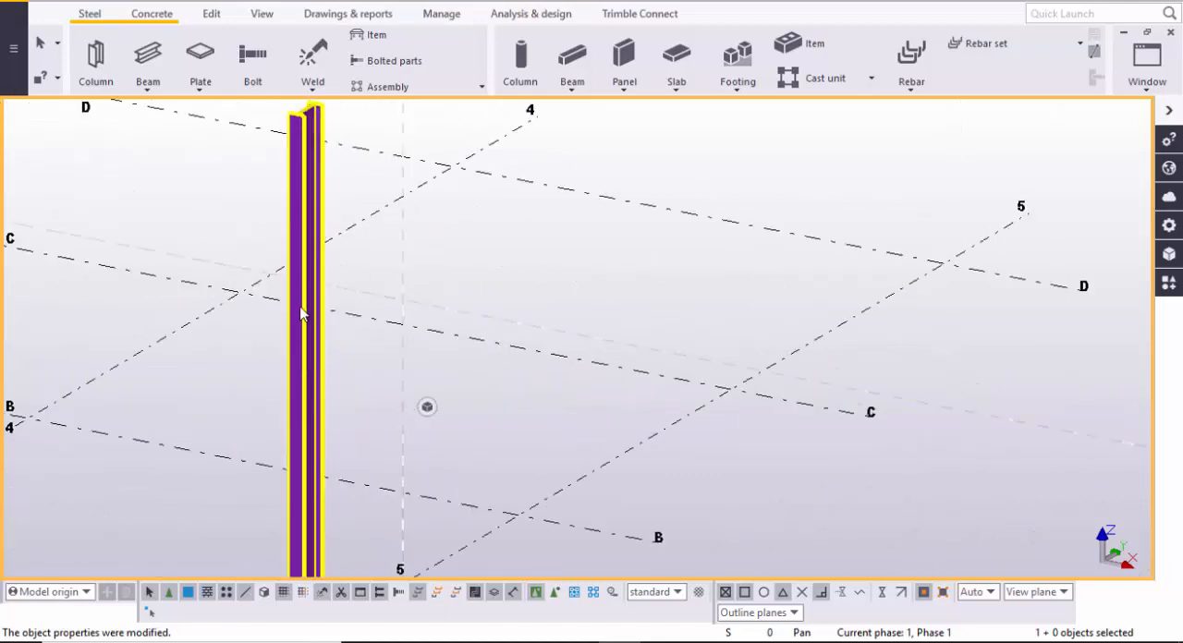
scroll(288, 293, down, 2)
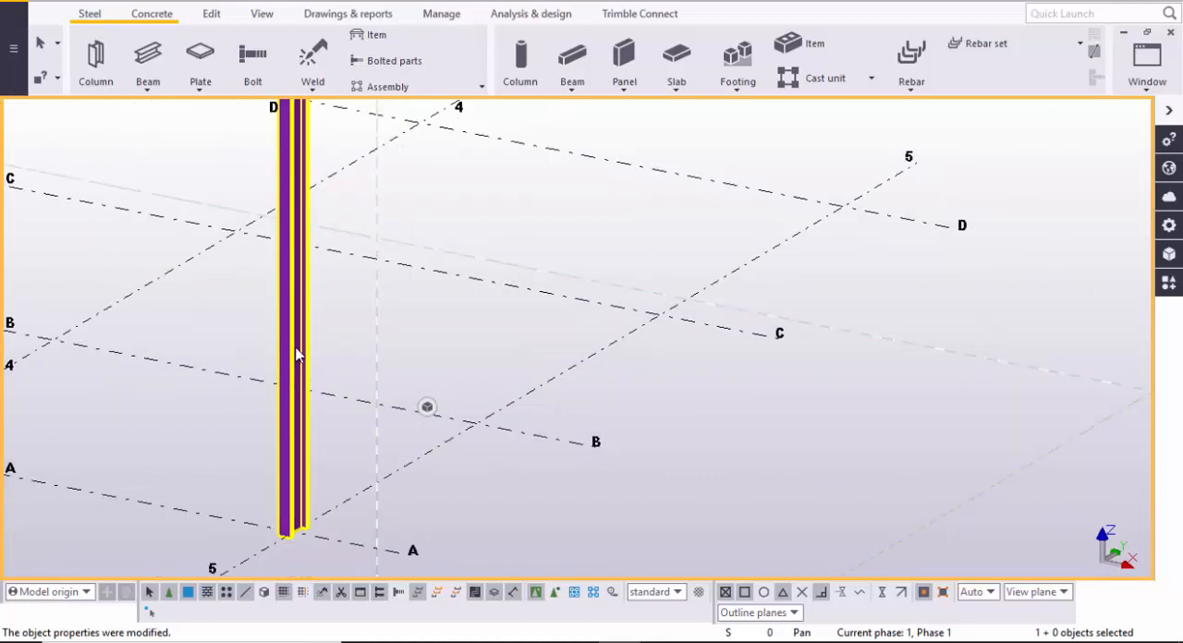
click(246, 321)
scroll(246, 321, down, 2)
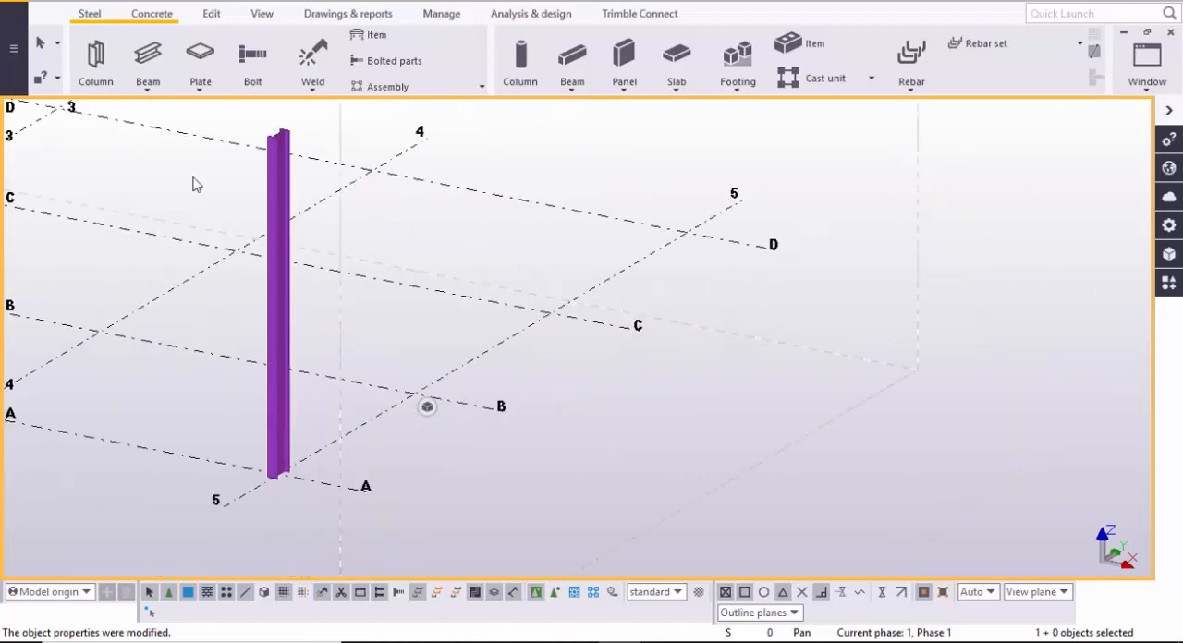
- Split the steel column into lower and upper parts at a point along its height, and end the Split command
click(215, 15)
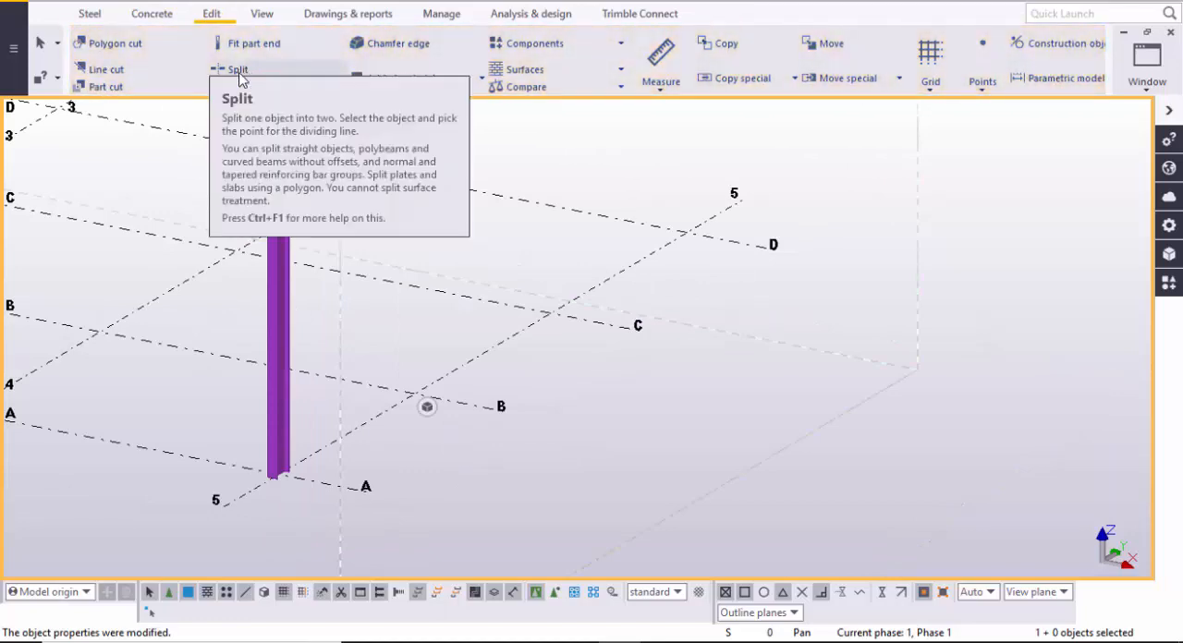
click(239, 74)
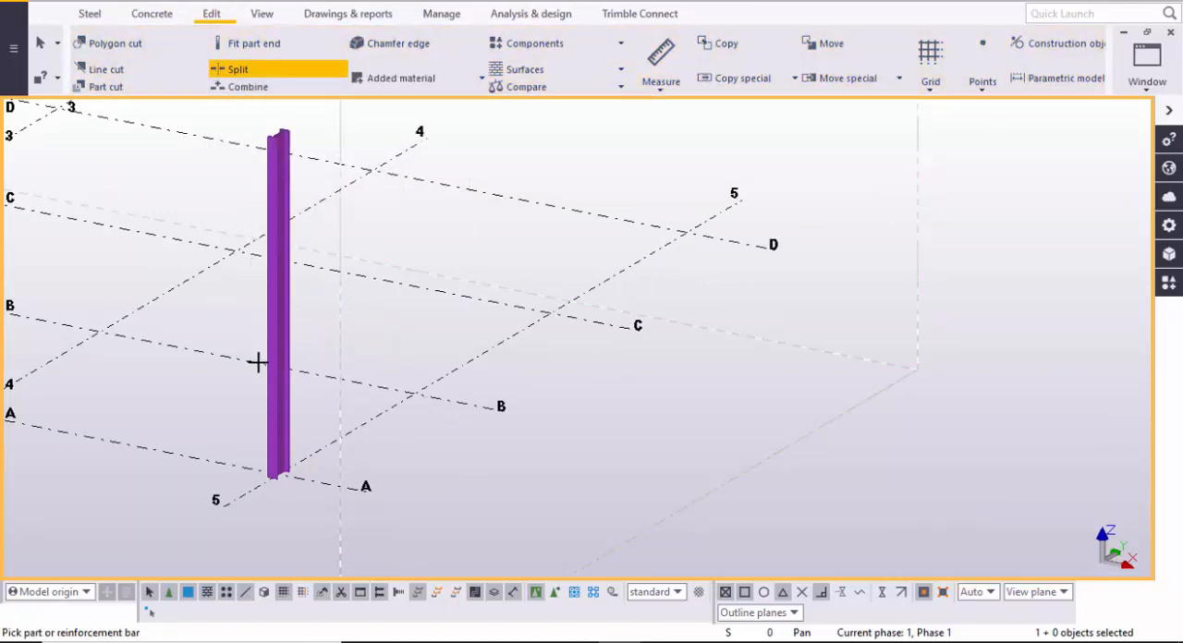
scroll(257, 362, up, 2)
click(288, 347)
middle_drag(289, 348, 266, 379)
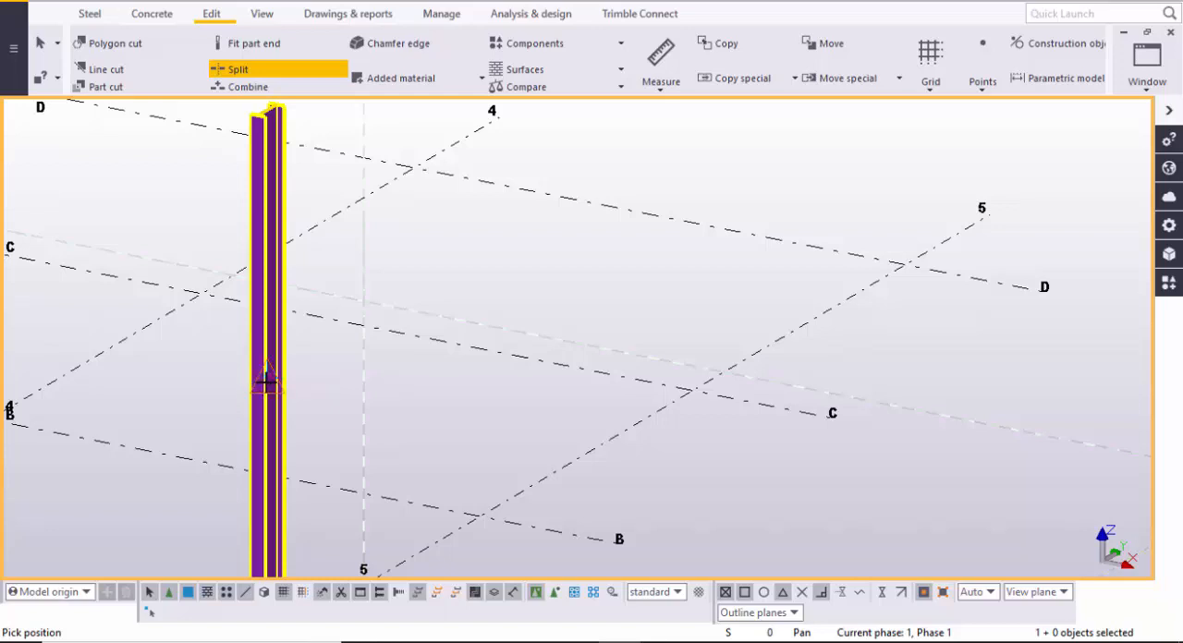
click(268, 389)
right_click(469, 267)
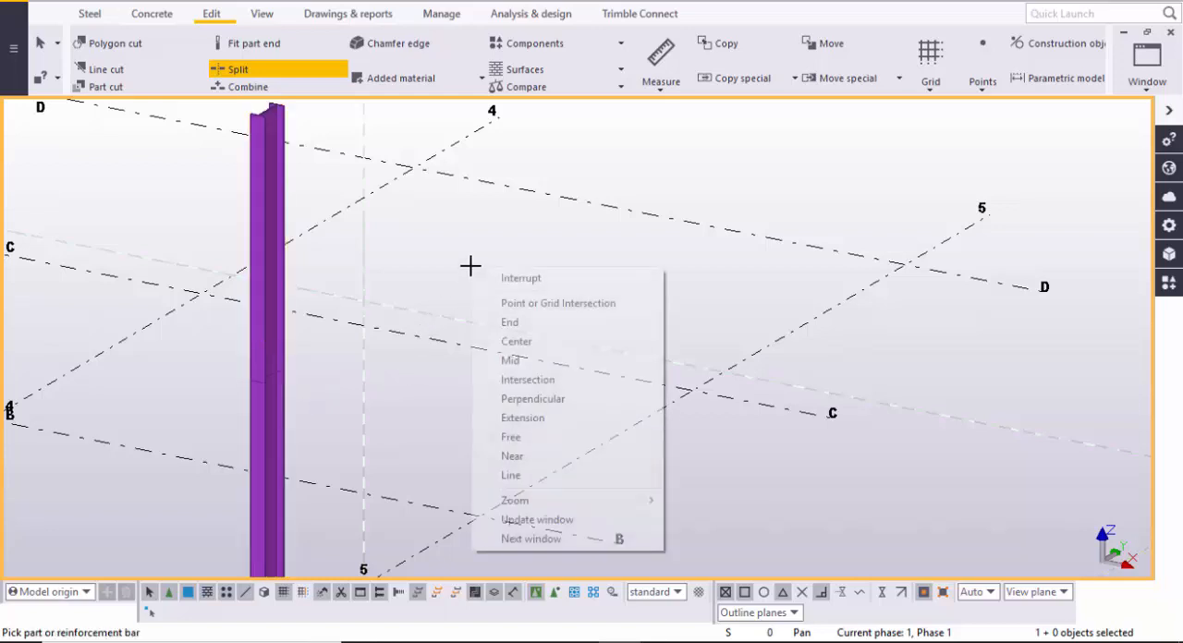
click(487, 274)
- Examine the joint where the column is divided into lower and upper parts
middle_drag(311, 459, 344, 440)
scroll(360, 433, down, 3)
scroll(324, 413, up, 2)
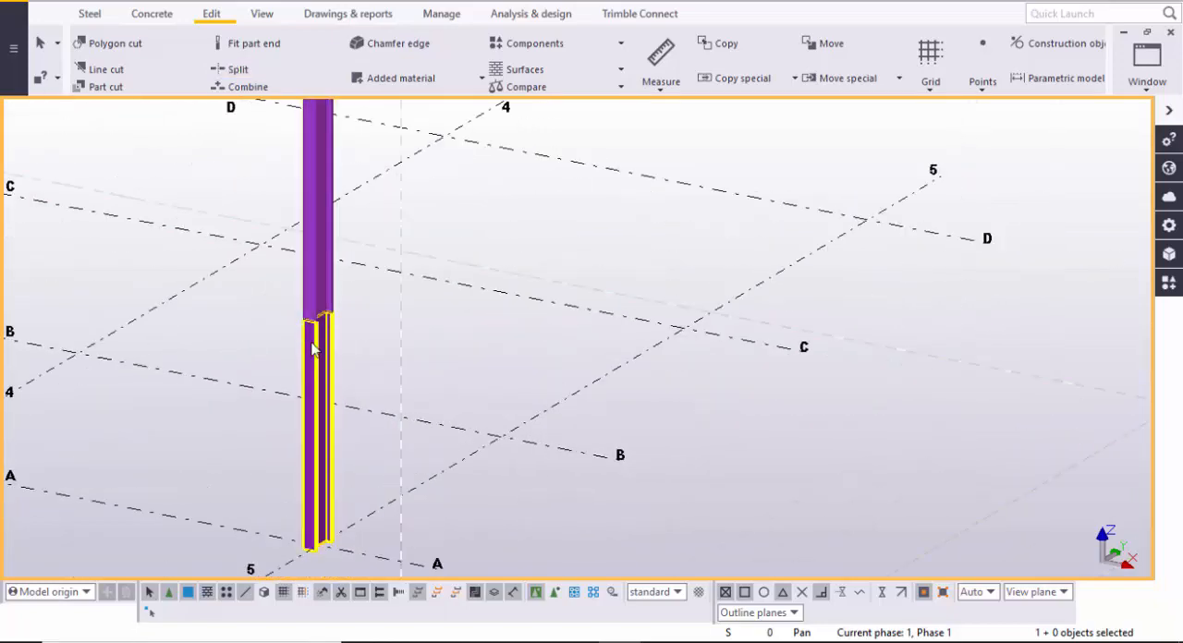
scroll(315, 298, up, 2)
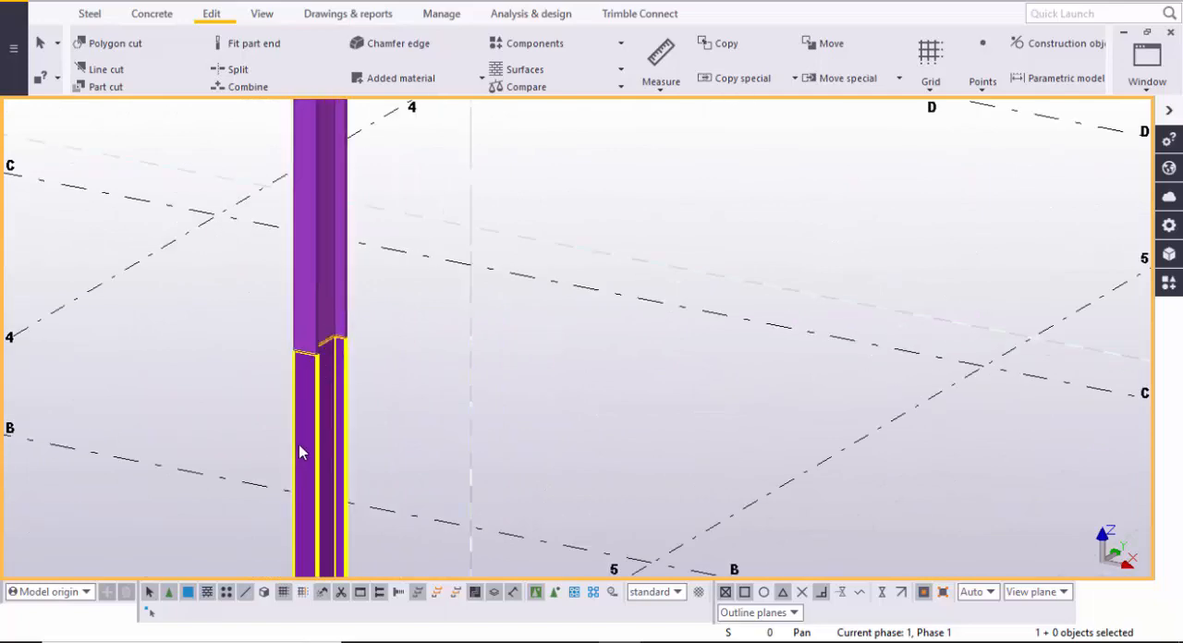
scroll(301, 480, down, 3)
scroll(306, 441, up, 5)
scroll(319, 368, up, 2)
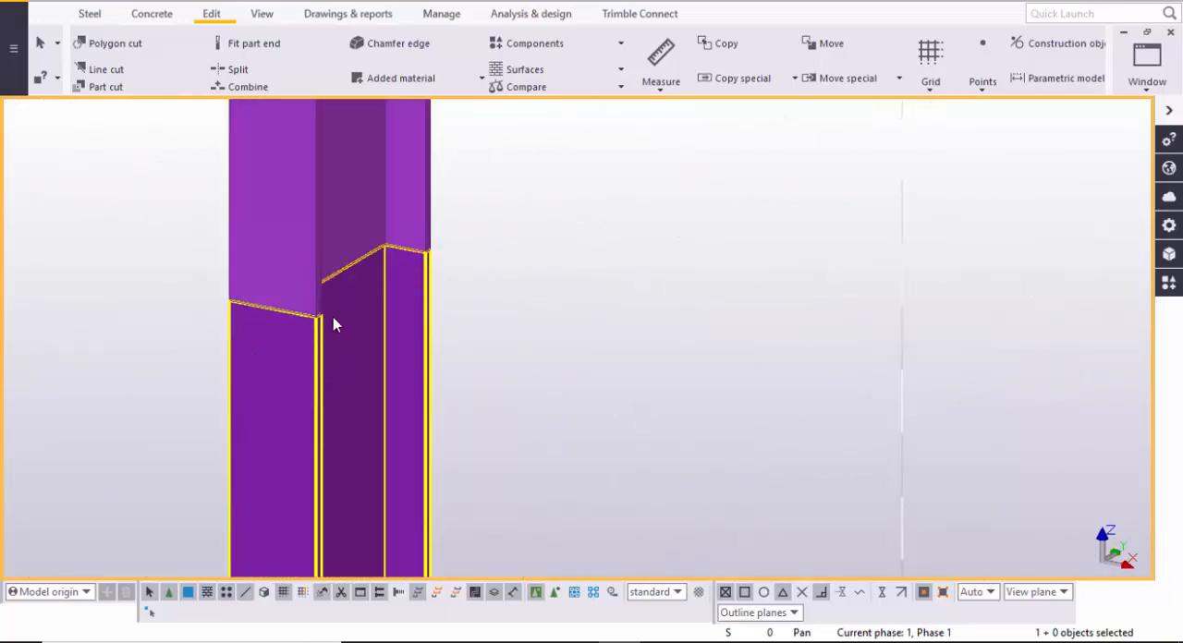
scroll(347, 333, down, 2)
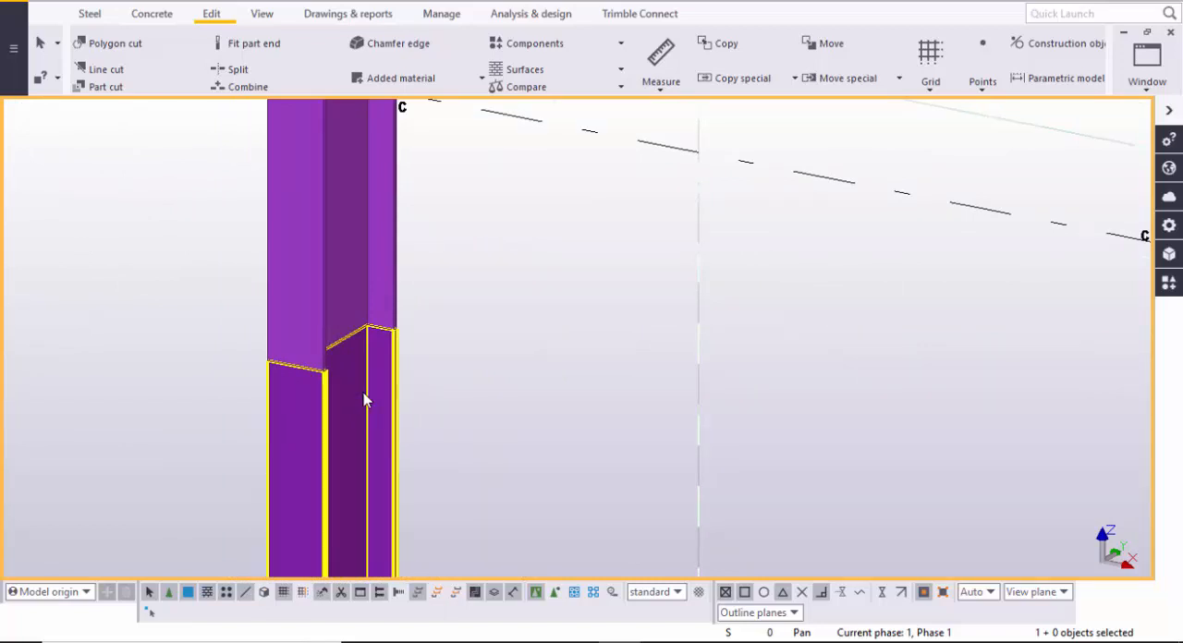
- Search the Applications & components catalog for "splice" and browse to the column splice components
key(ctrl+f)
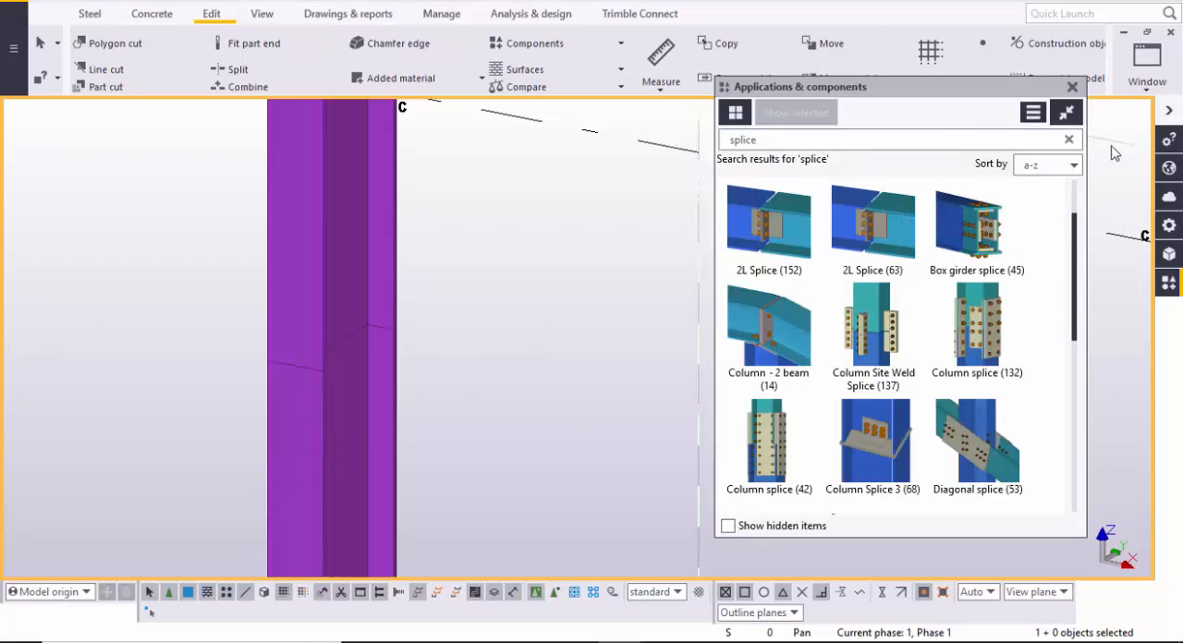
click(1069, 140)
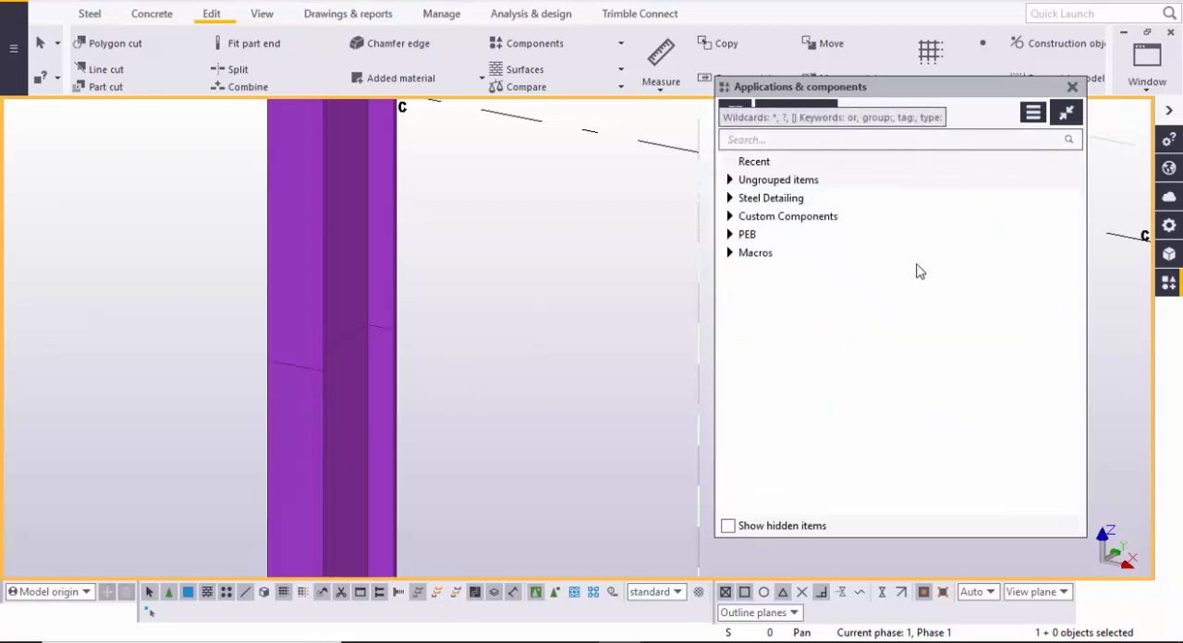
click(776, 139)
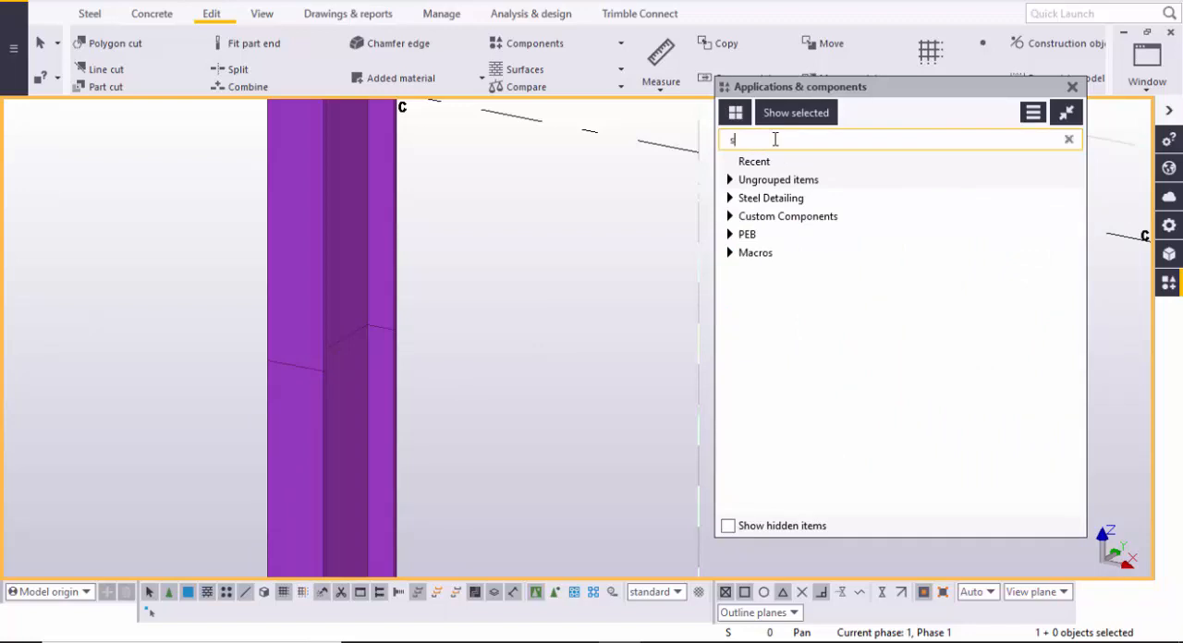
text(splice)
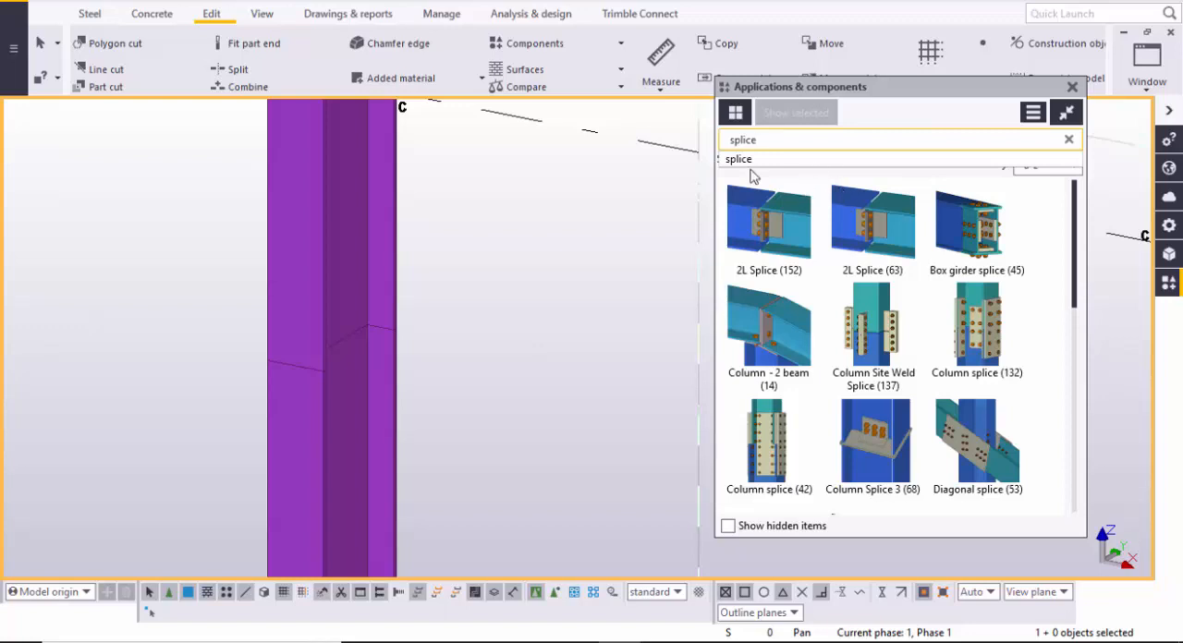
click(783, 143)
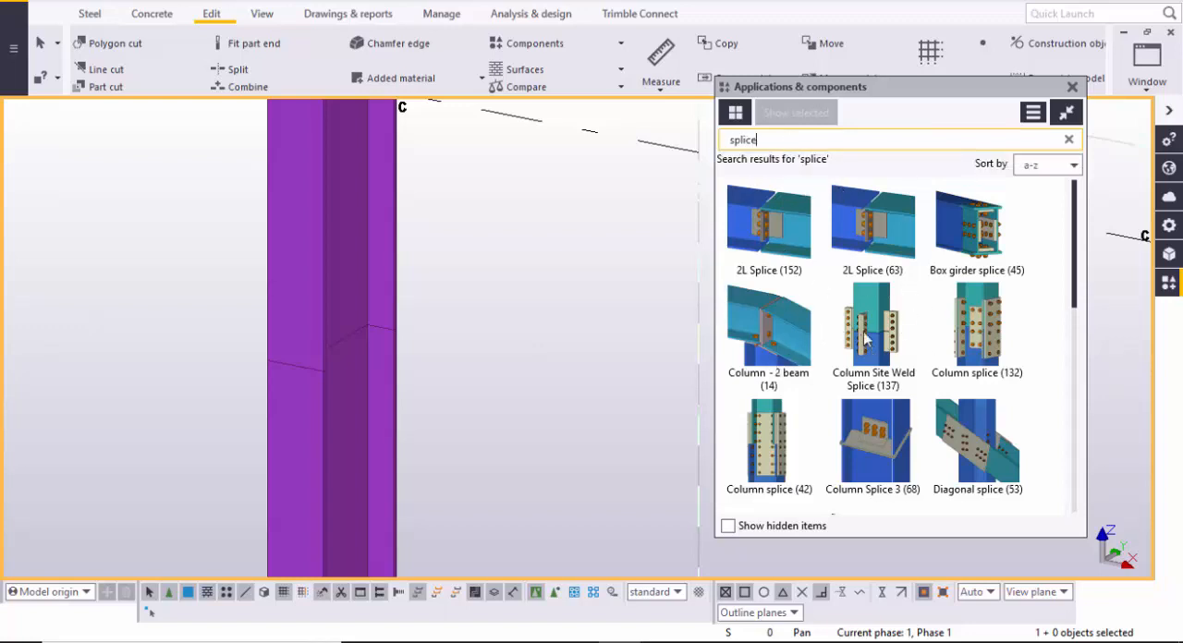
scroll(862, 338, down, 1)
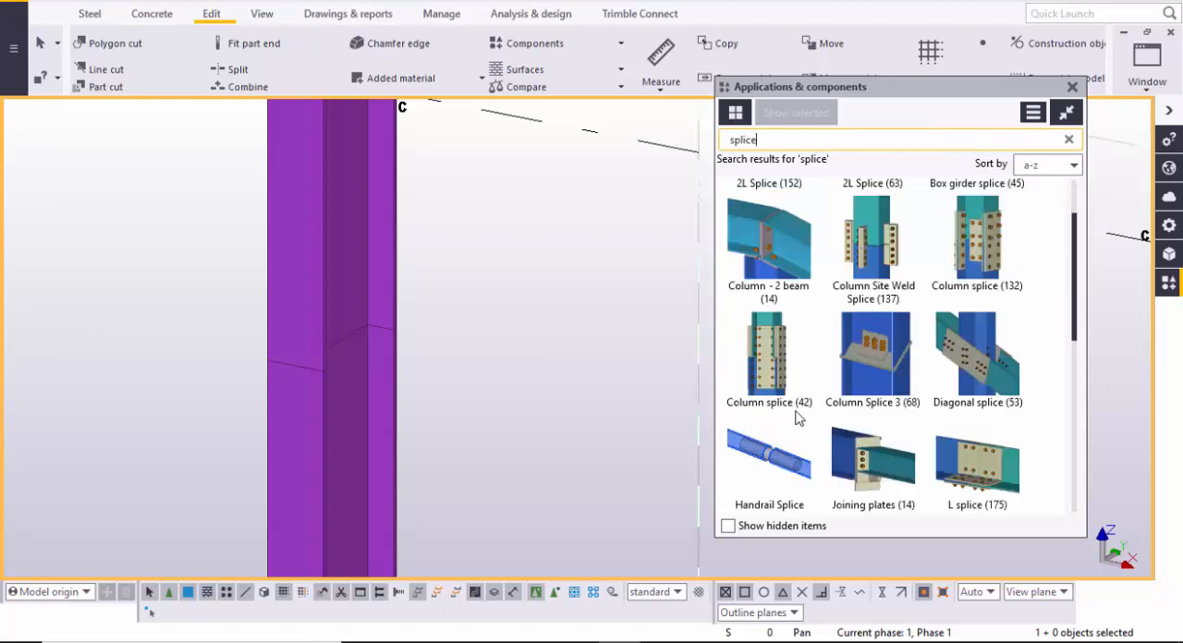
- Apply the Column splice (42) component with the lower column as main part and the upper column as secondary part
click(775, 362)
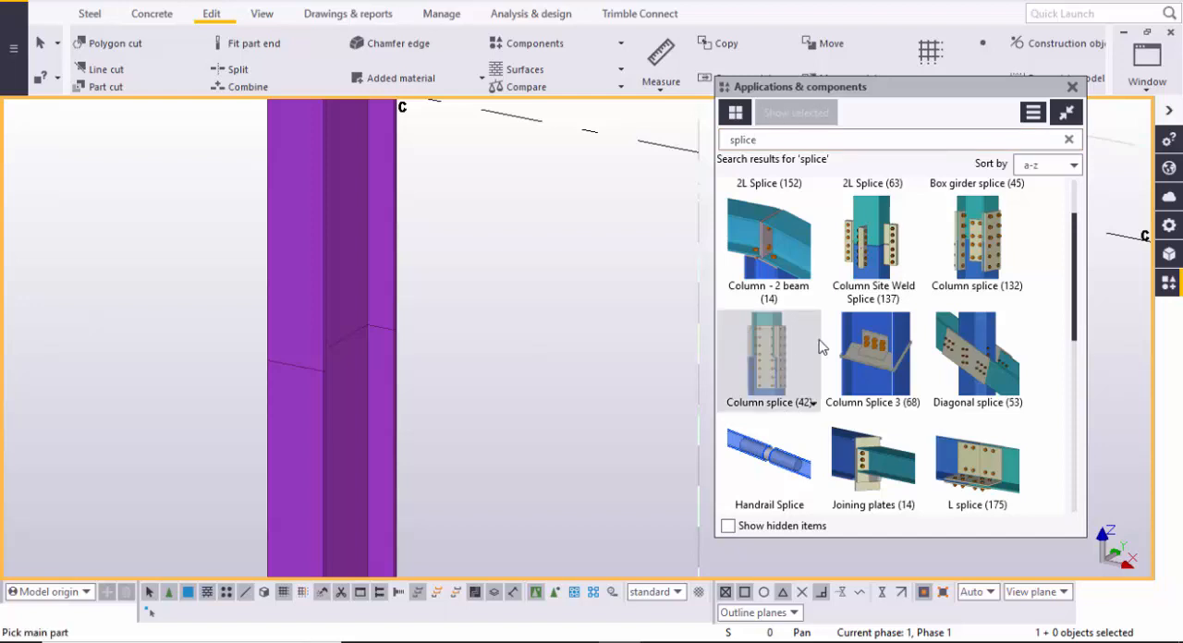
click(1073, 88)
middle_drag(671, 401, 760, 291)
scroll(631, 382, down, 2)
middle_drag(579, 413, 545, 379)
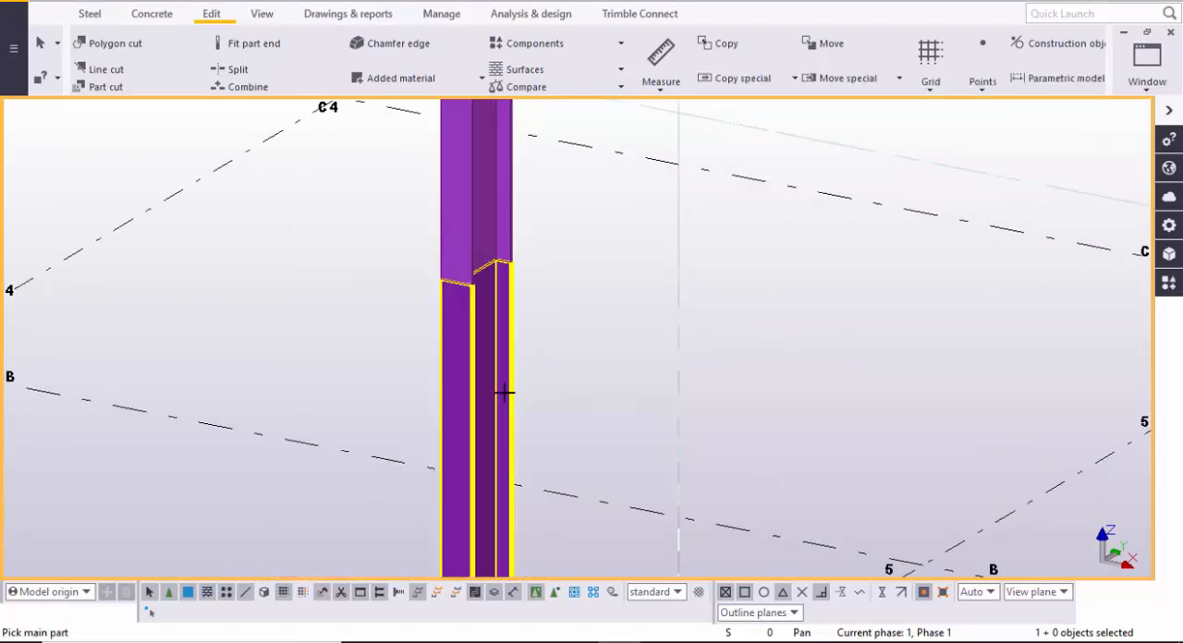
click(485, 366)
middle_drag(504, 275, 496, 409)
click(481, 336)
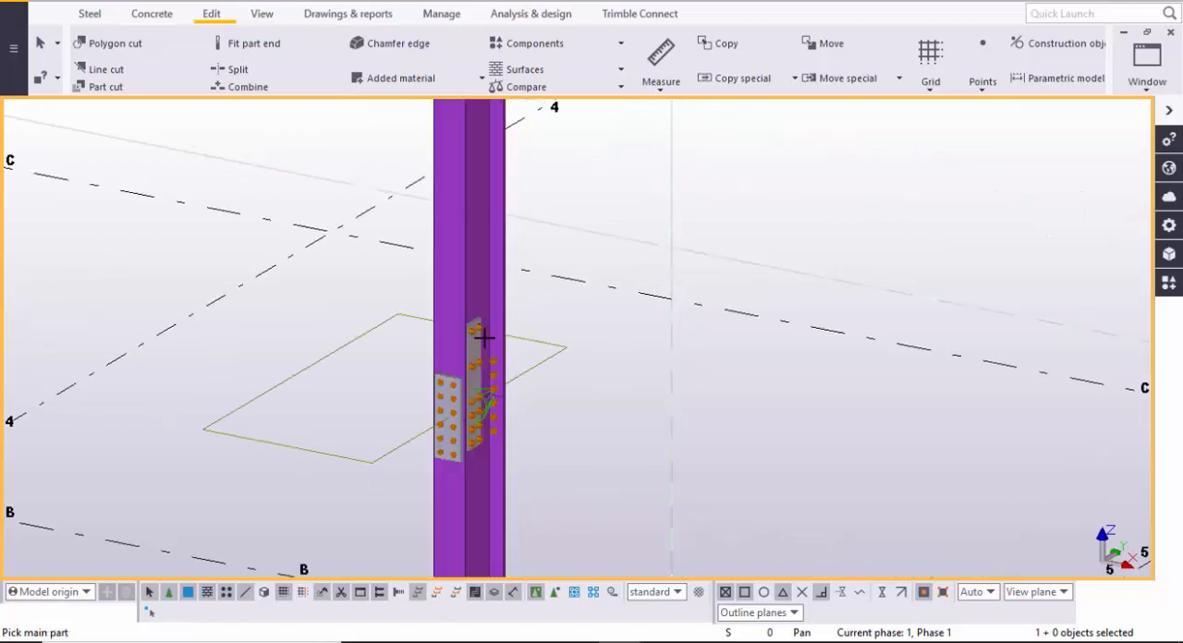
scroll(473, 406, up, 2)
right_click(694, 317)
click(700, 328)
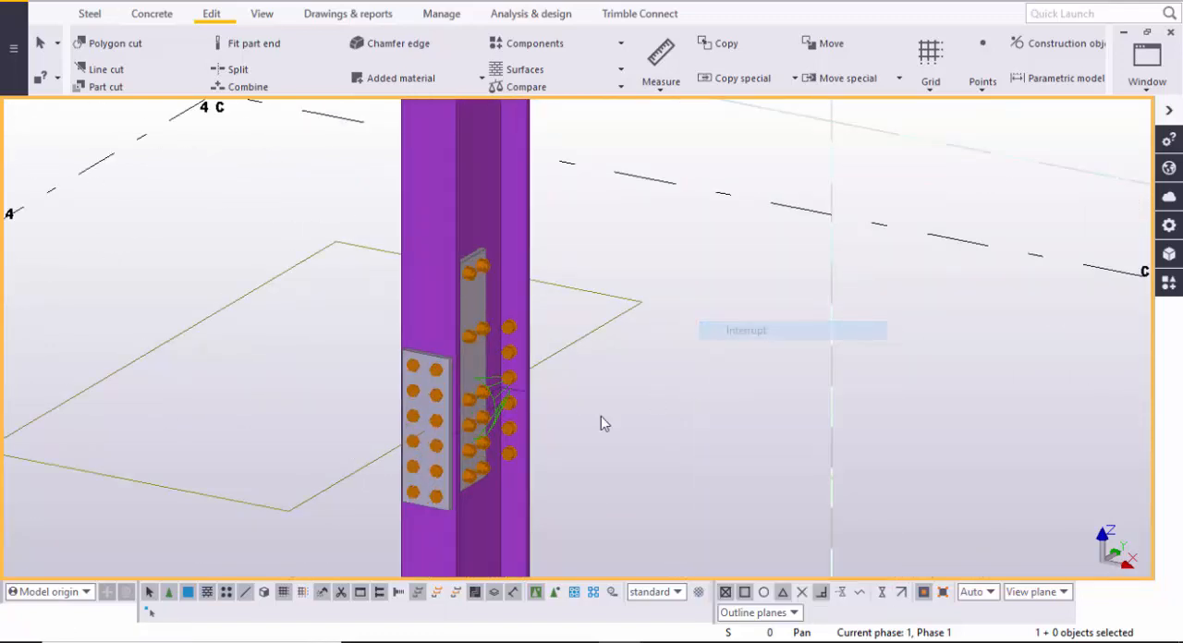
- Examine the column splice's web plate, flange plates and bolts from several sides, and interrupt any active command
scroll(497, 391, up, 2)
scroll(498, 391, up, 3)
scroll(526, 437, down, 1)
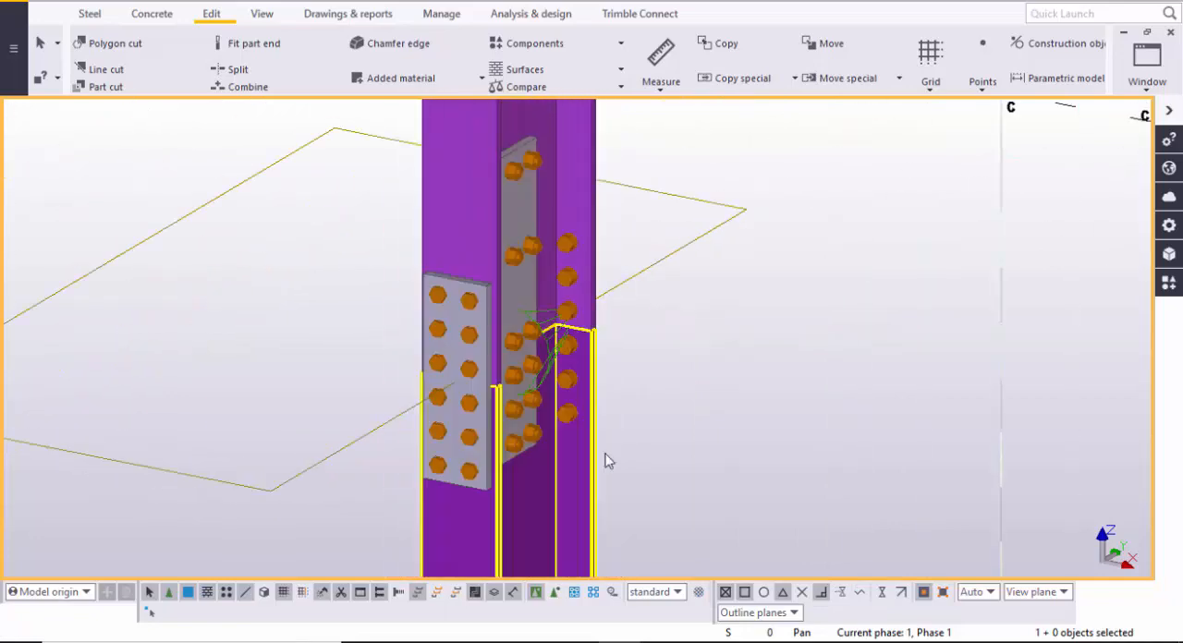
ctrl+middle_drag(614, 442, 515, 438)
scroll(623, 424, down, 2)
scroll(624, 425, down, 2)
middle_drag(629, 429, 1054, 403)
scroll(185, 454, up, 2)
scroll(323, 482, up, 1)
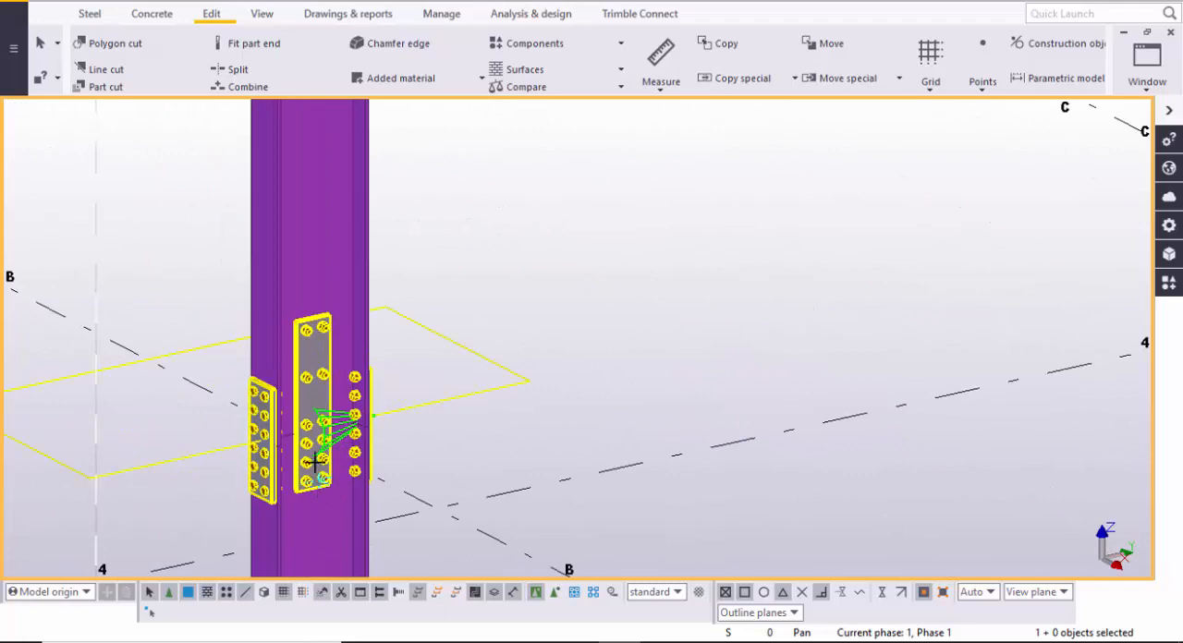
ctrl+middle_drag(423, 485, 511, 415)
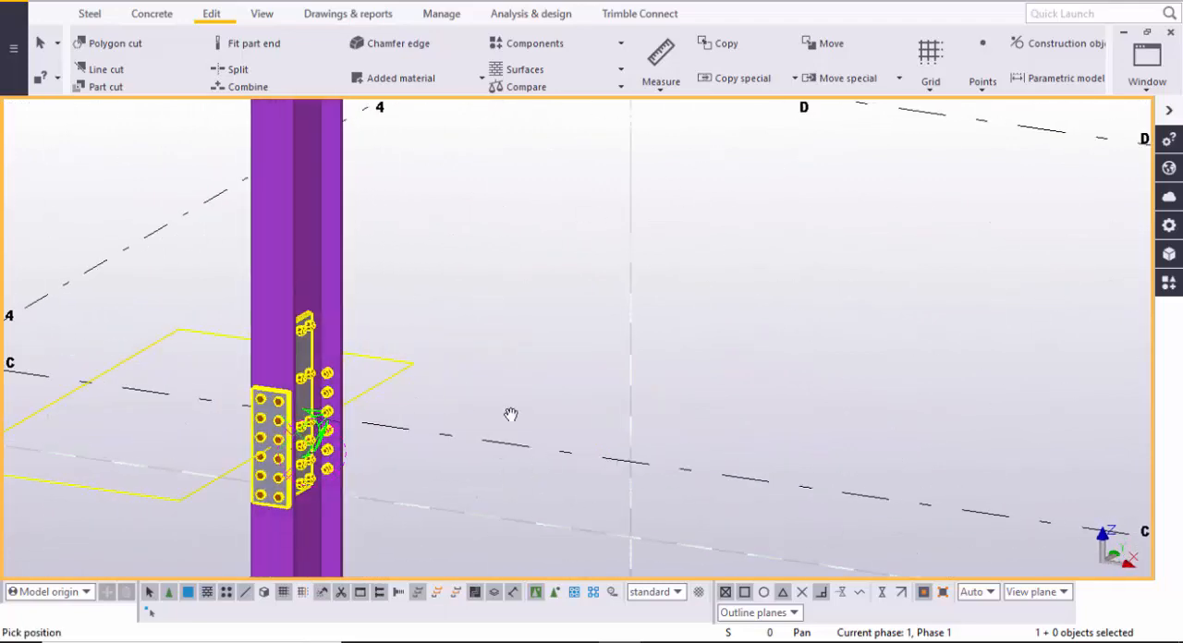
right_click(526, 358)
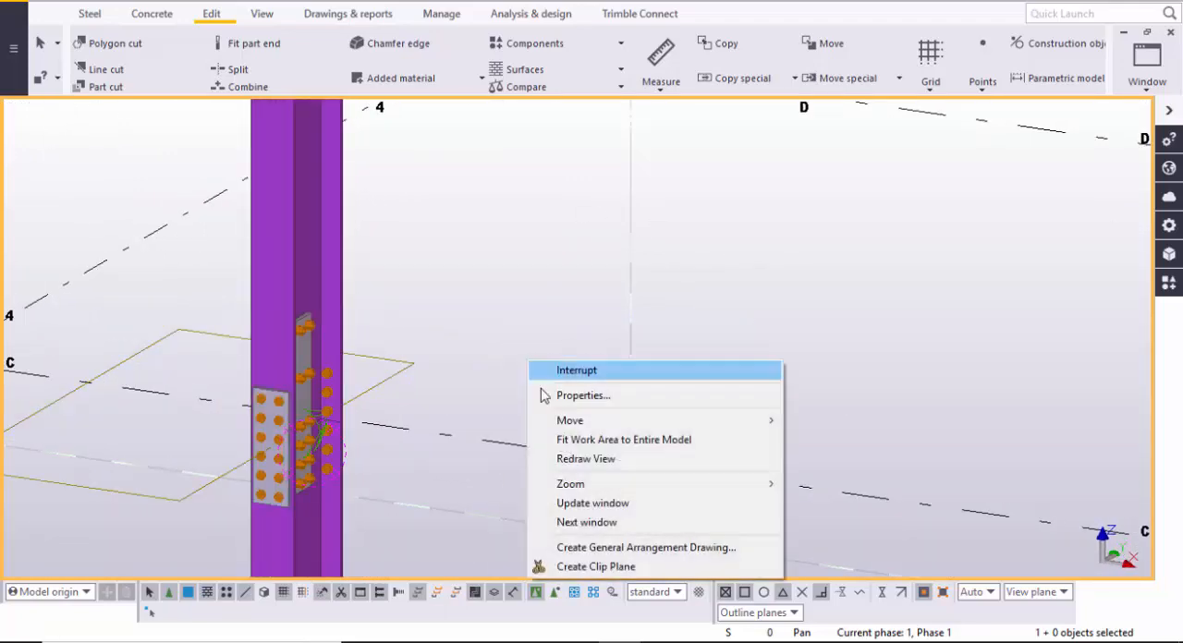
click(562, 459)
- Open the Column splice (42) properties, close the general component properties and arrange the dialog so the splice is visible
scroll(323, 453, up, 6)
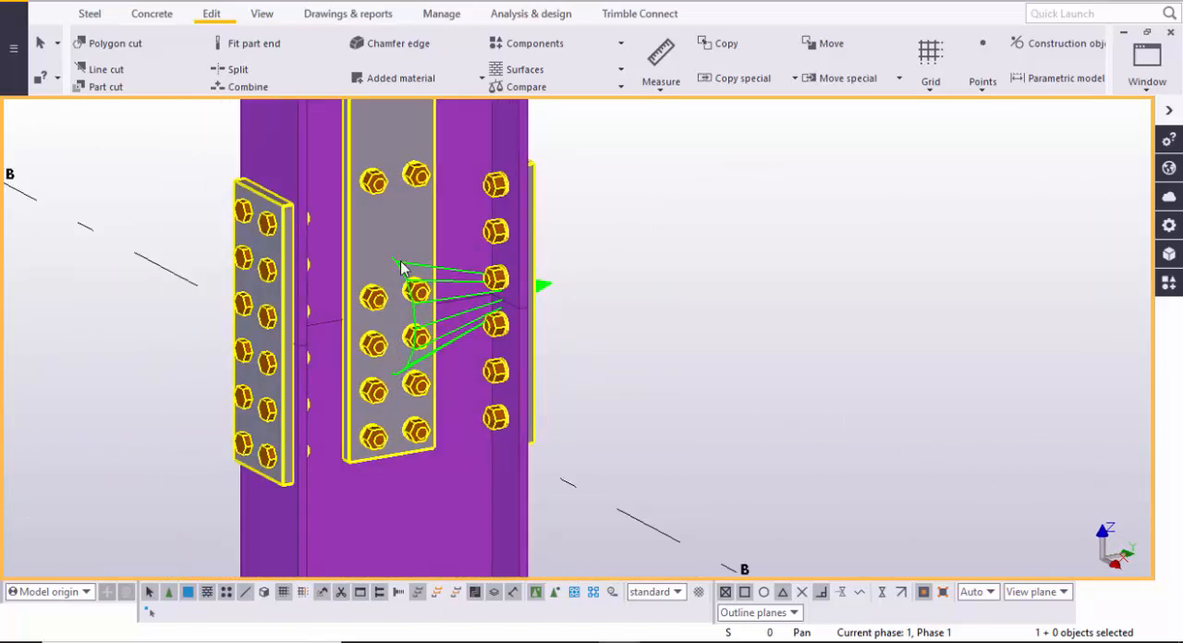
double_click(402, 268)
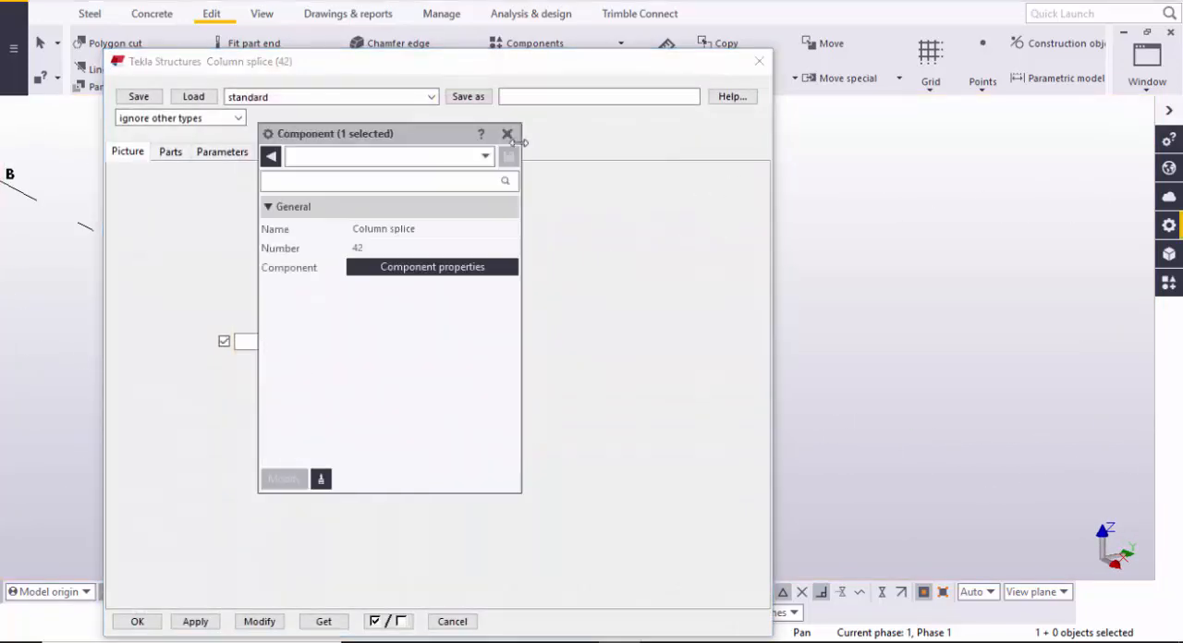
click(509, 136)
drag(552, 72, 953, 51)
scroll(344, 348, down, 3)
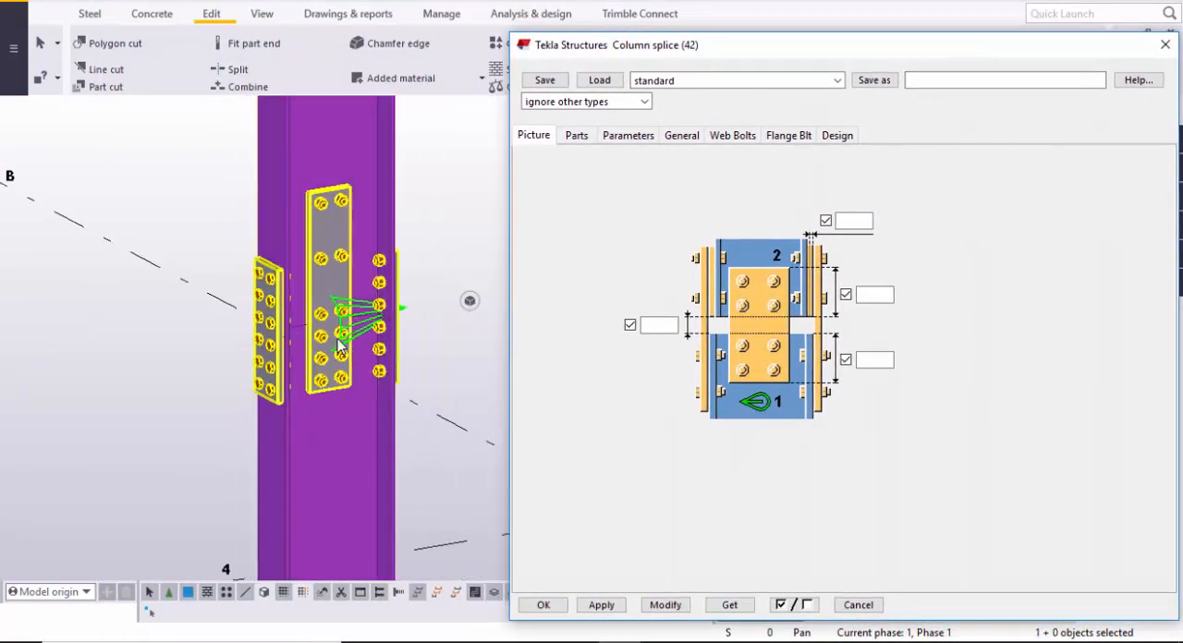
middle_drag(338, 347, 282, 395)
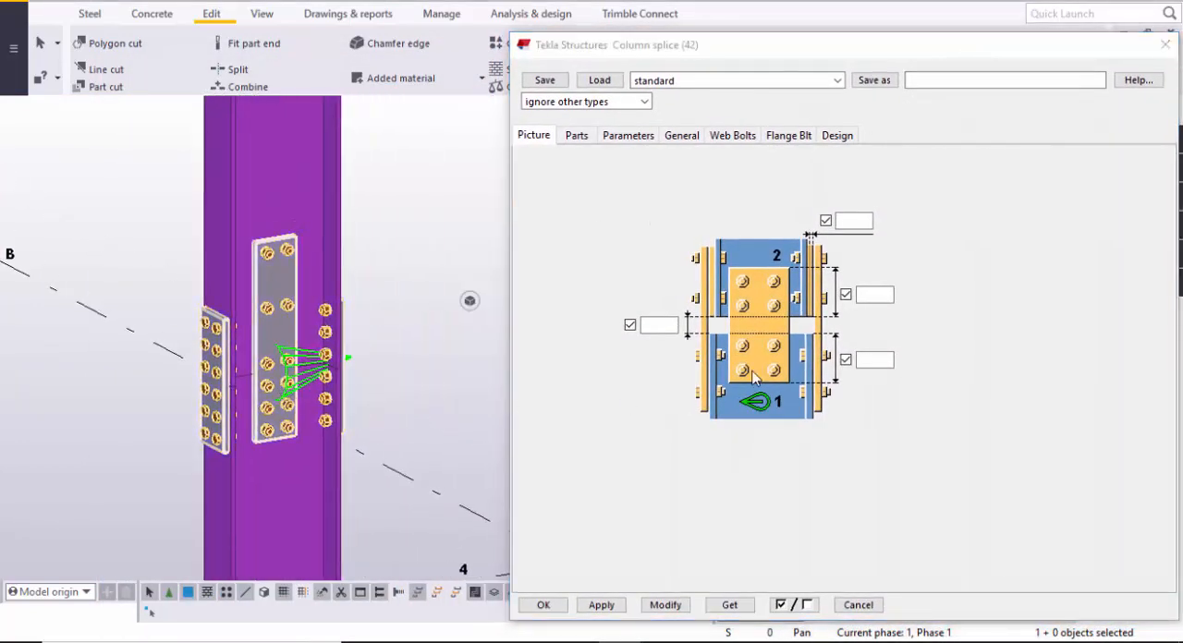
- Set the splice's web bolt size to 1/2 and modify the connection with it
click(745, 139)
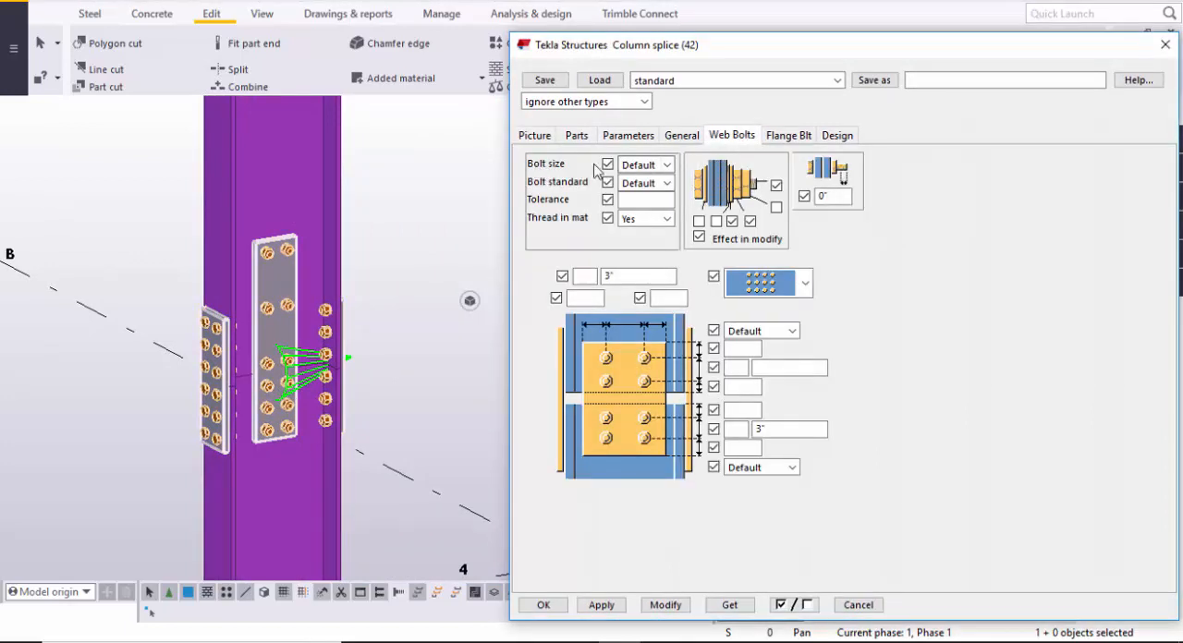
click(635, 166)
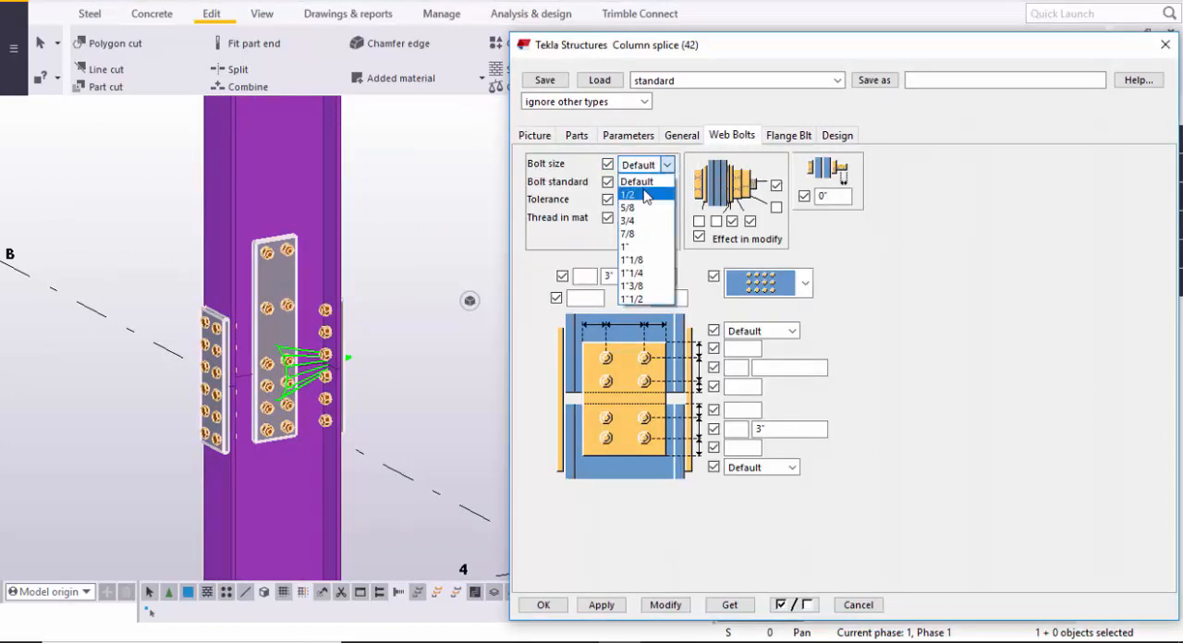
click(646, 195)
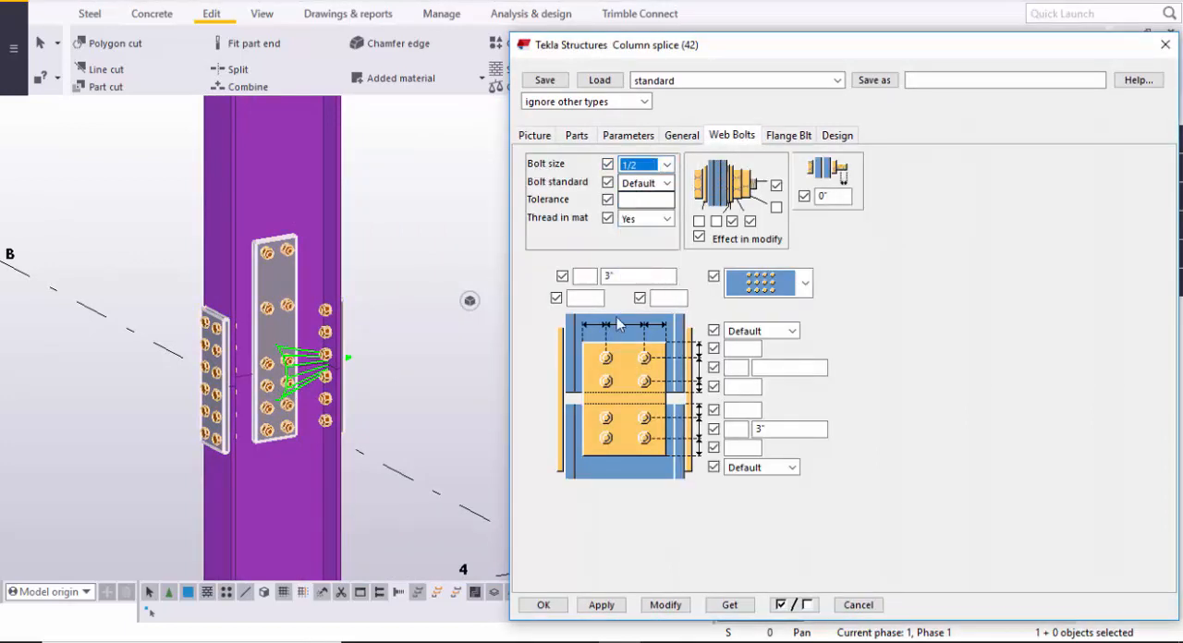
click(665, 605)
scroll(342, 399, up, 2)
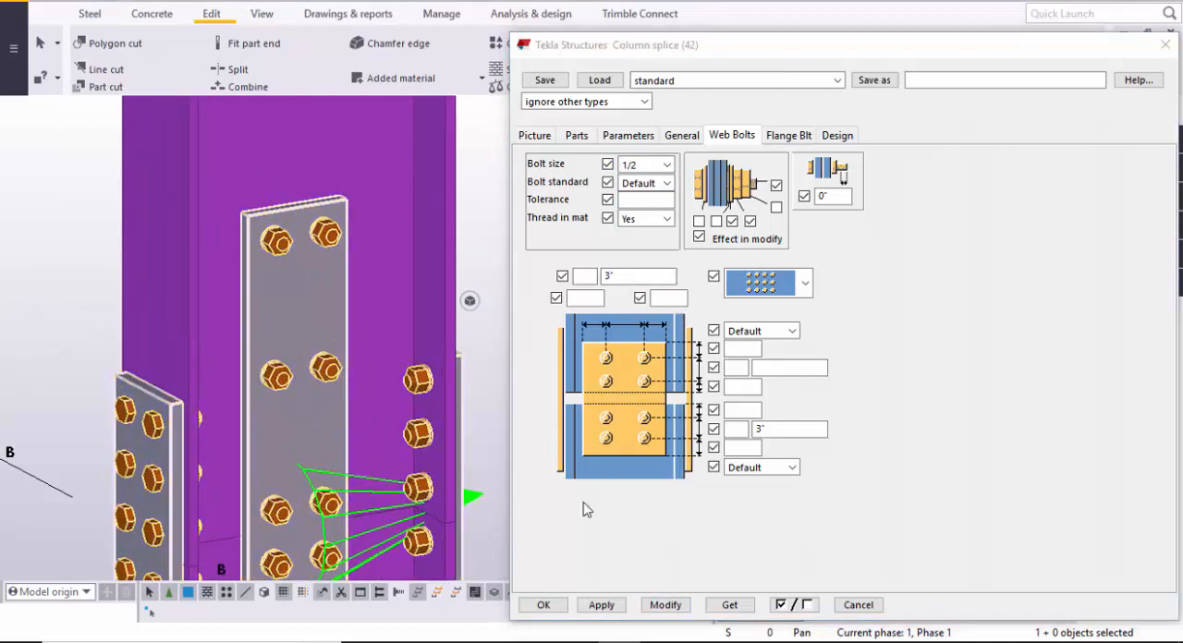
- Update the splice with the 1/2 web bolt size and inspect the bolts on the web plate
click(666, 605)
scroll(352, 402, up, 4)
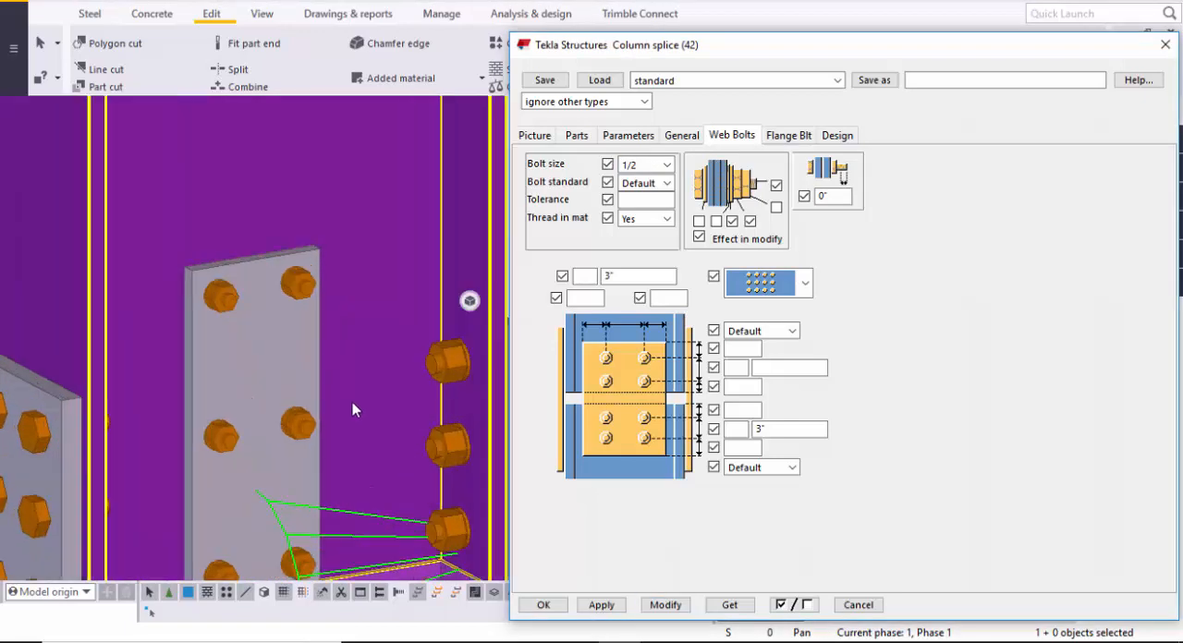
scroll(273, 263, up, 3)
scroll(341, 245, down, 3)
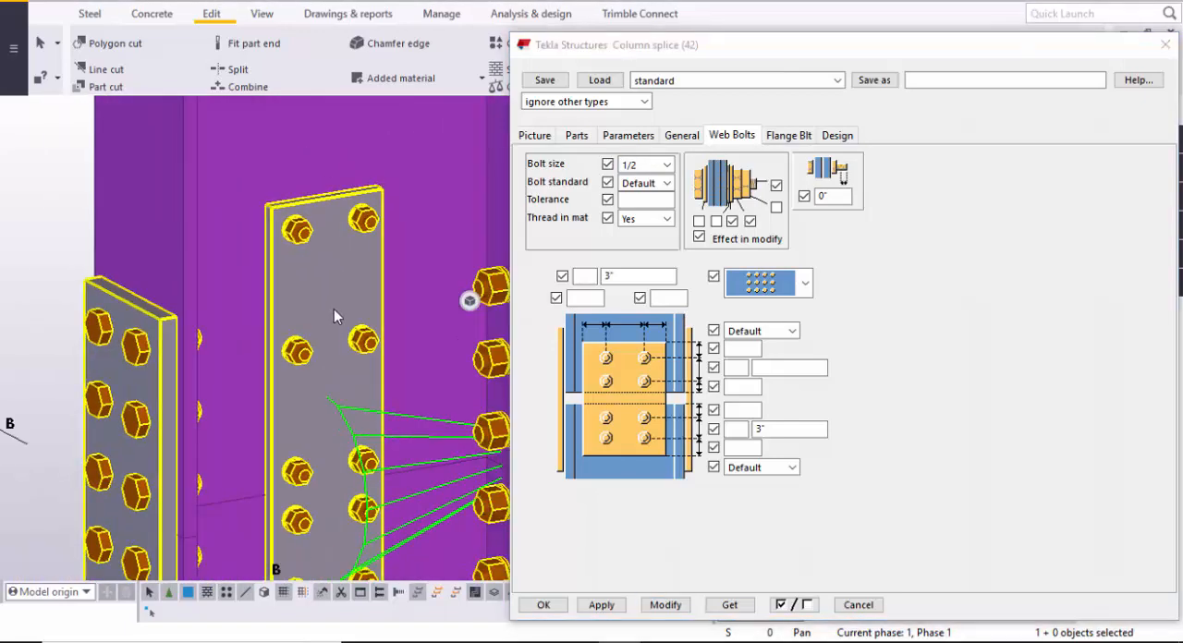
middle_drag(339, 408, 307, 320)
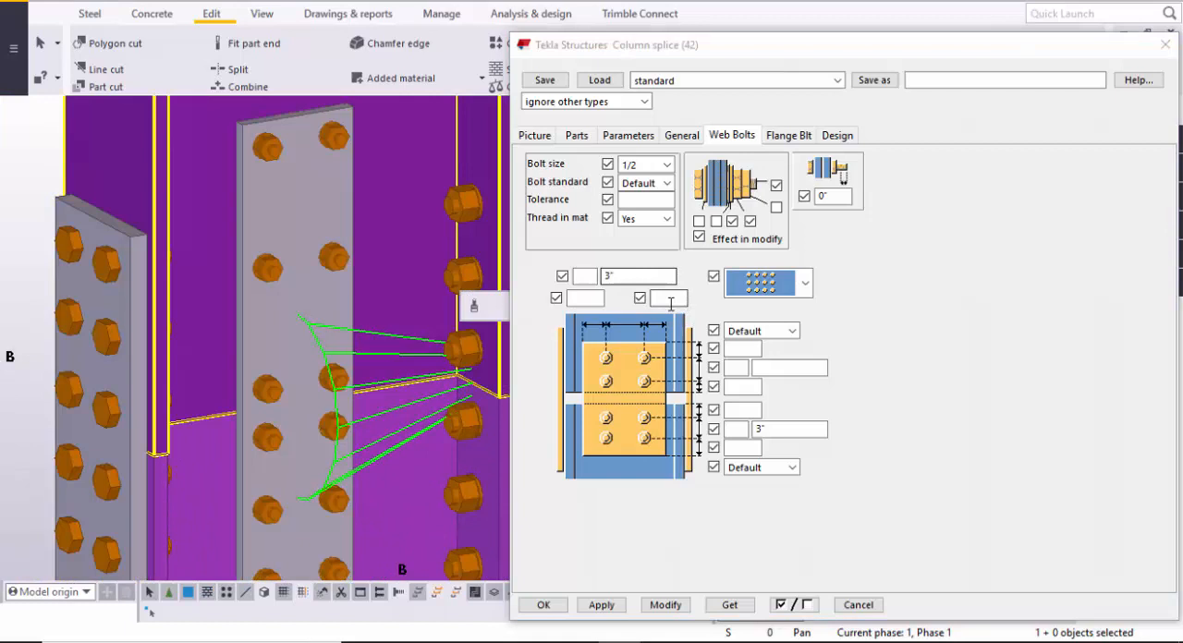
- Set the web bolts to 2 columns with 1"1/2 horizontal edge distances on both sides, and modify the connection
click(587, 277)
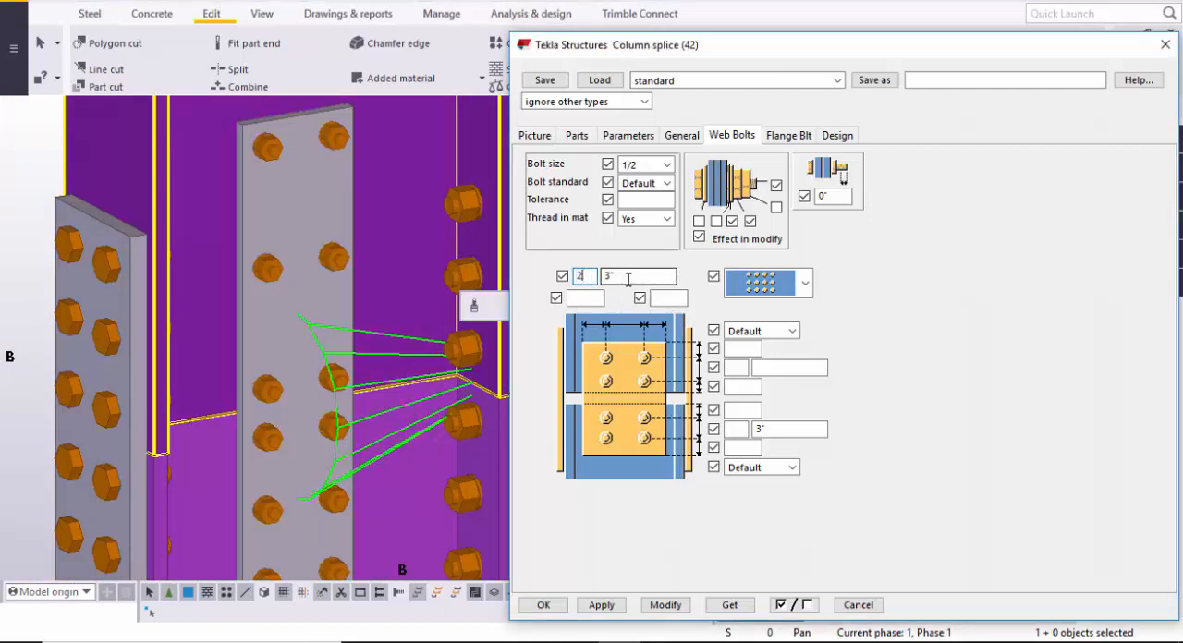
click(587, 298)
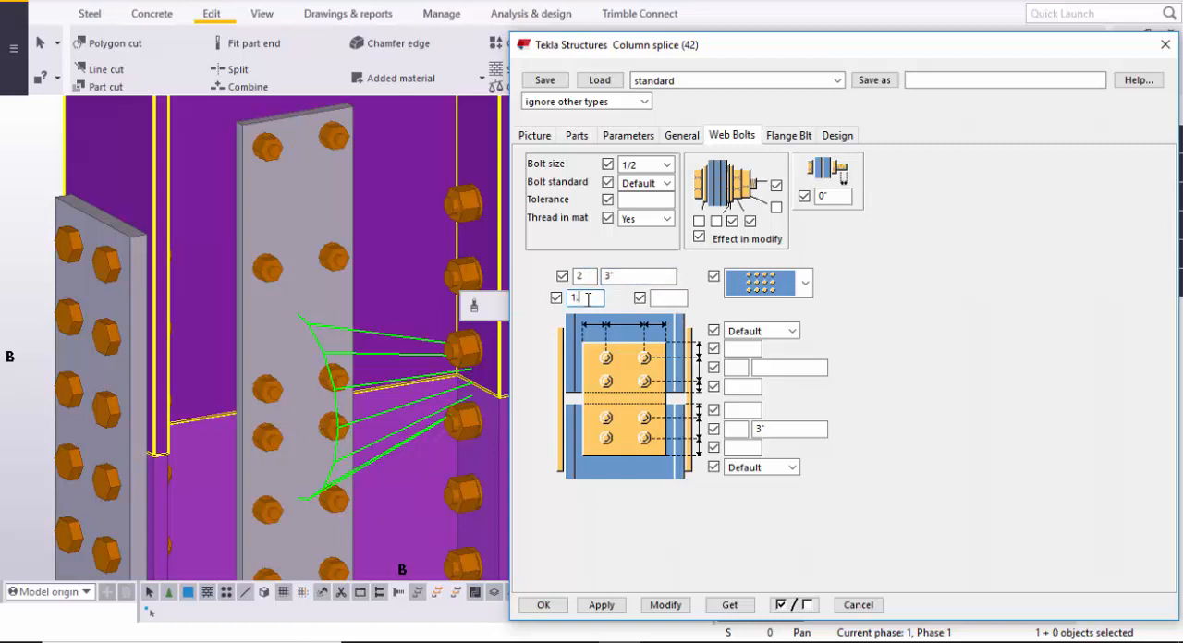
click(658, 300)
click(666, 605)
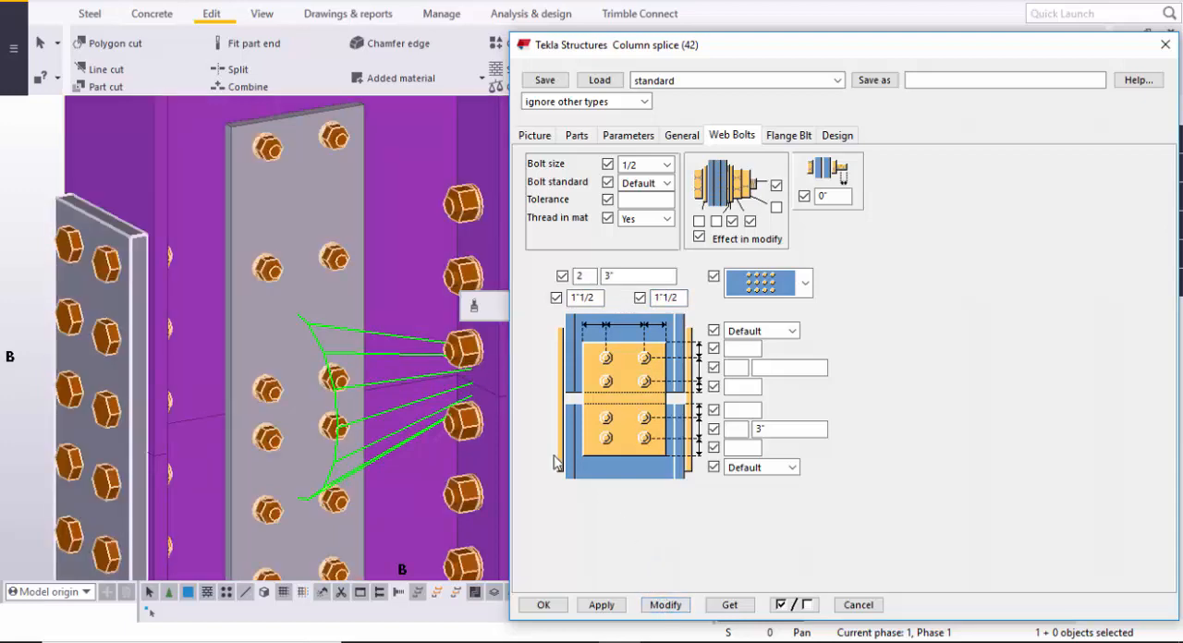
- Examine the web plate's horizontal edge distances and bolt column spacing up close and from the front
scroll(287, 281, up, 6)
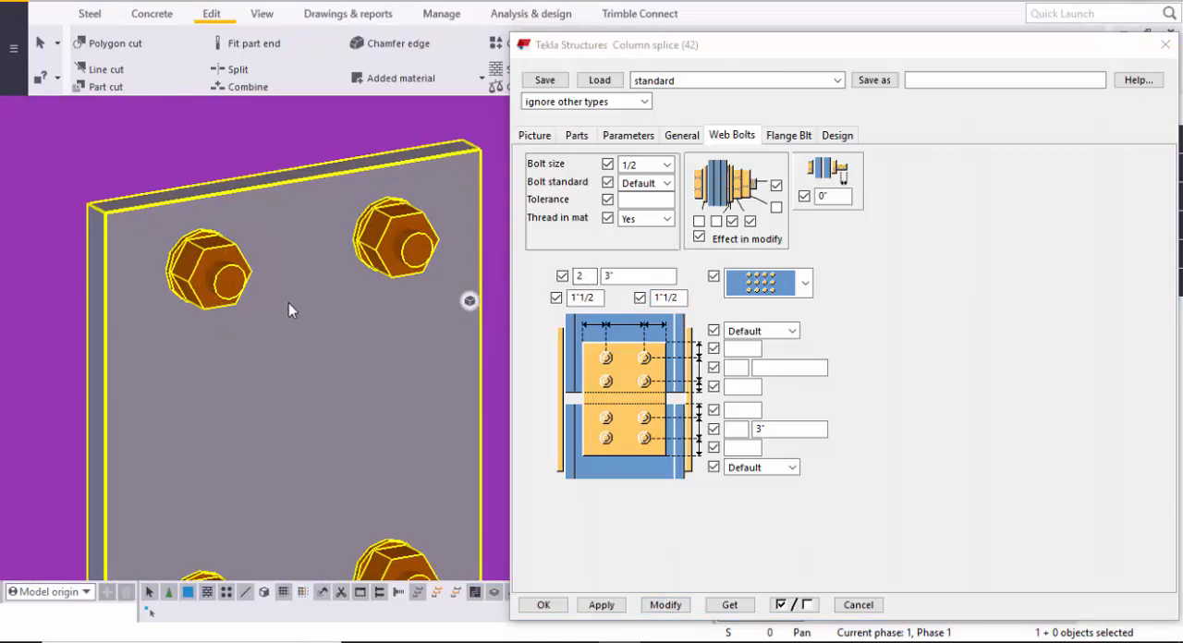
scroll(288, 303, down, 8)
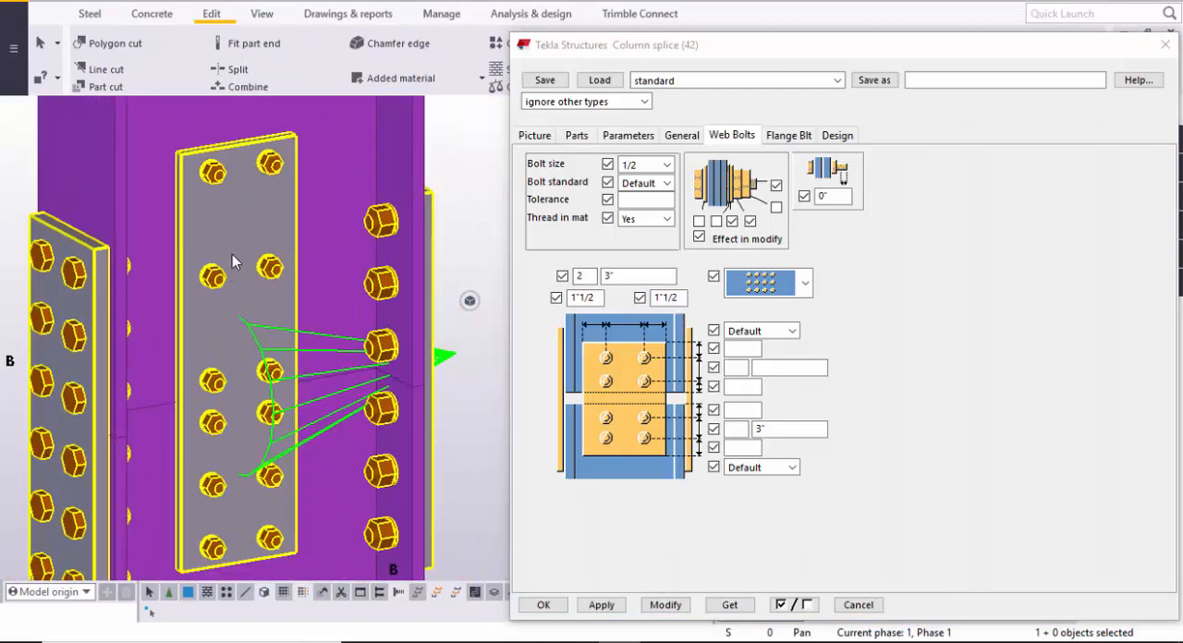
middle_drag(232, 254, 188, 304)
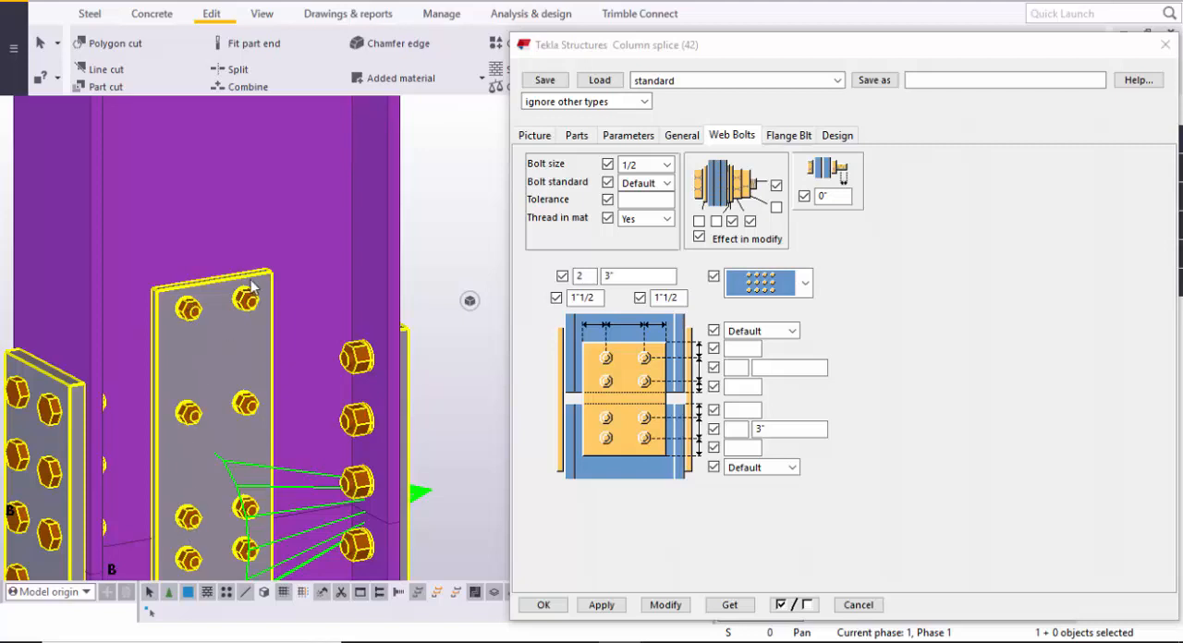
middle_drag(237, 386, 219, 305)
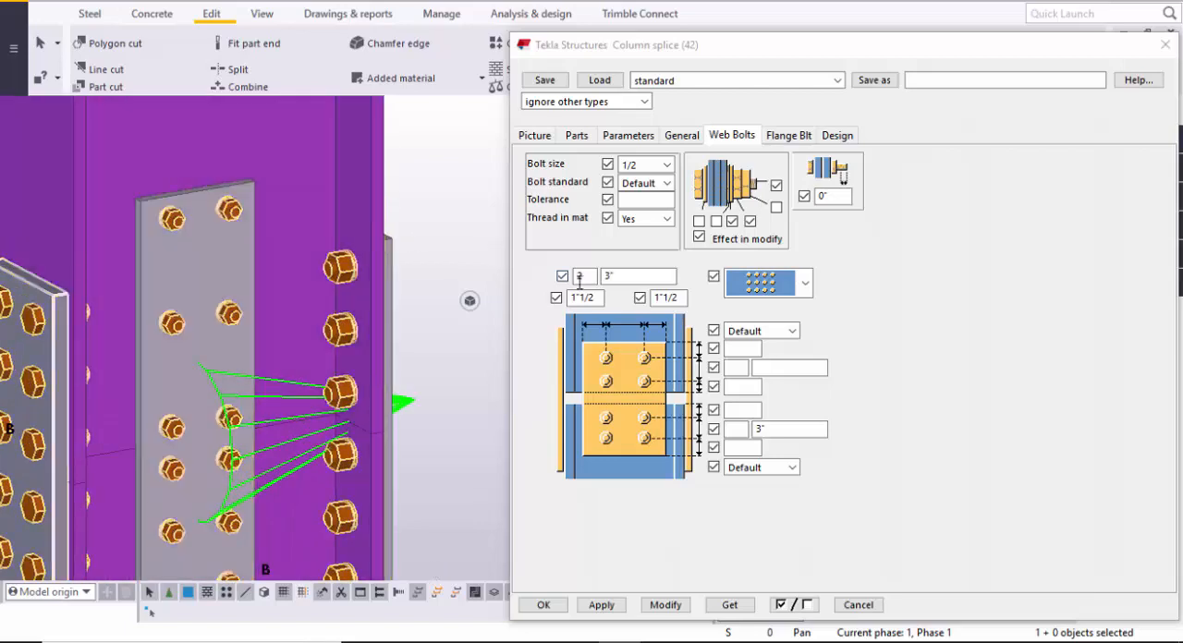
click(611, 276)
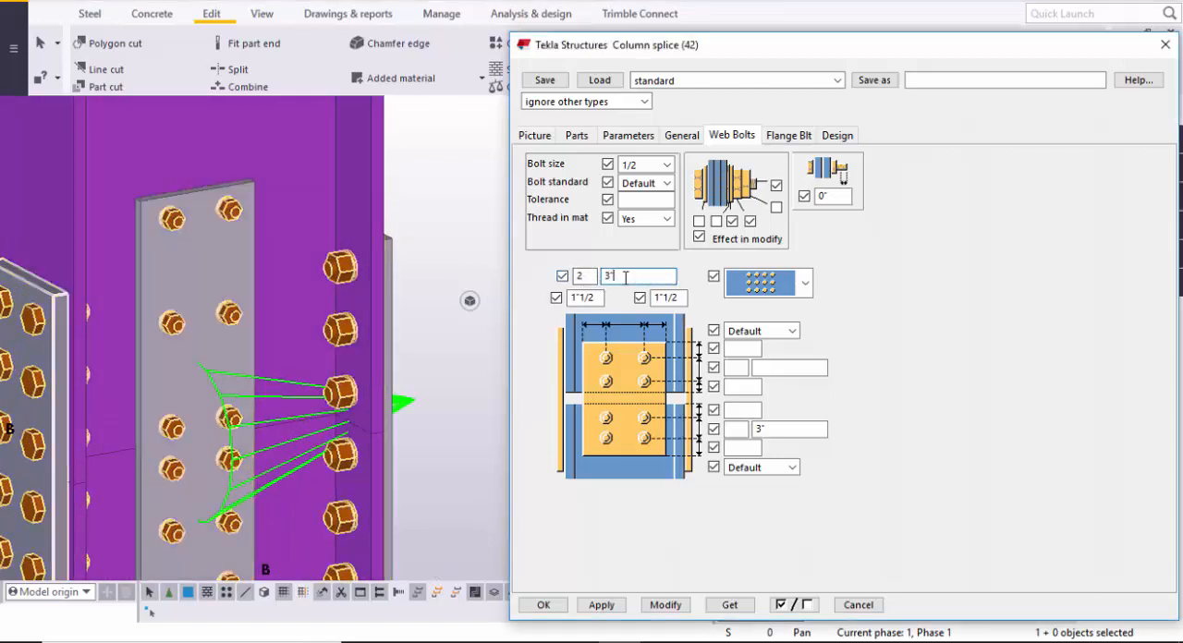
scroll(223, 258, up, 5)
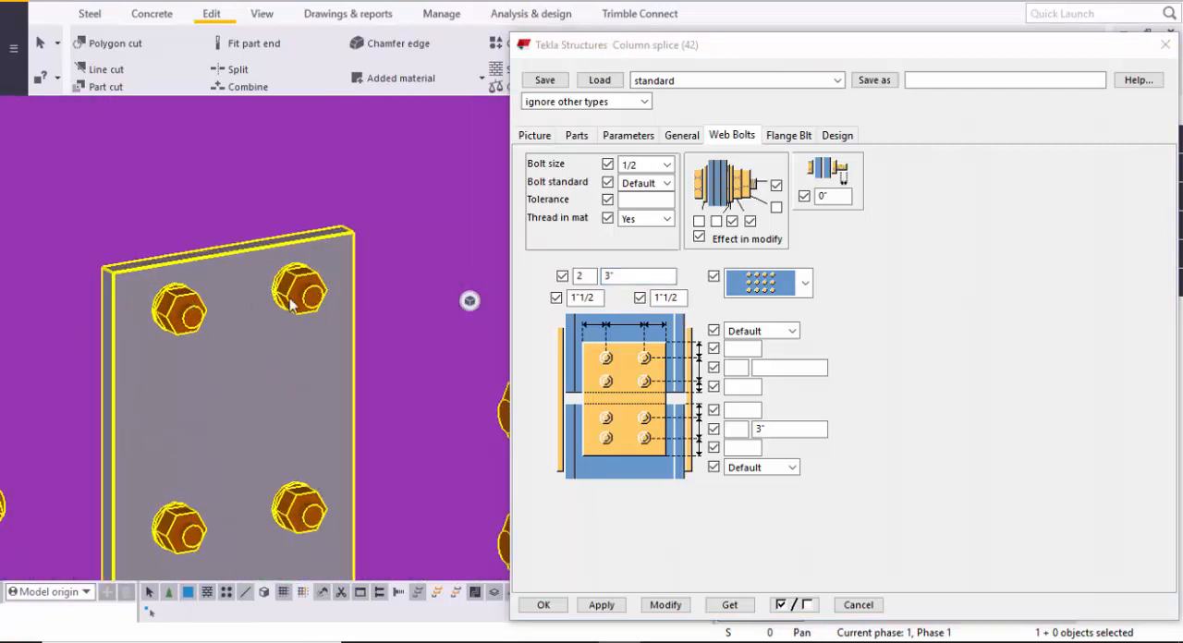
scroll(423, 322, down, 1)
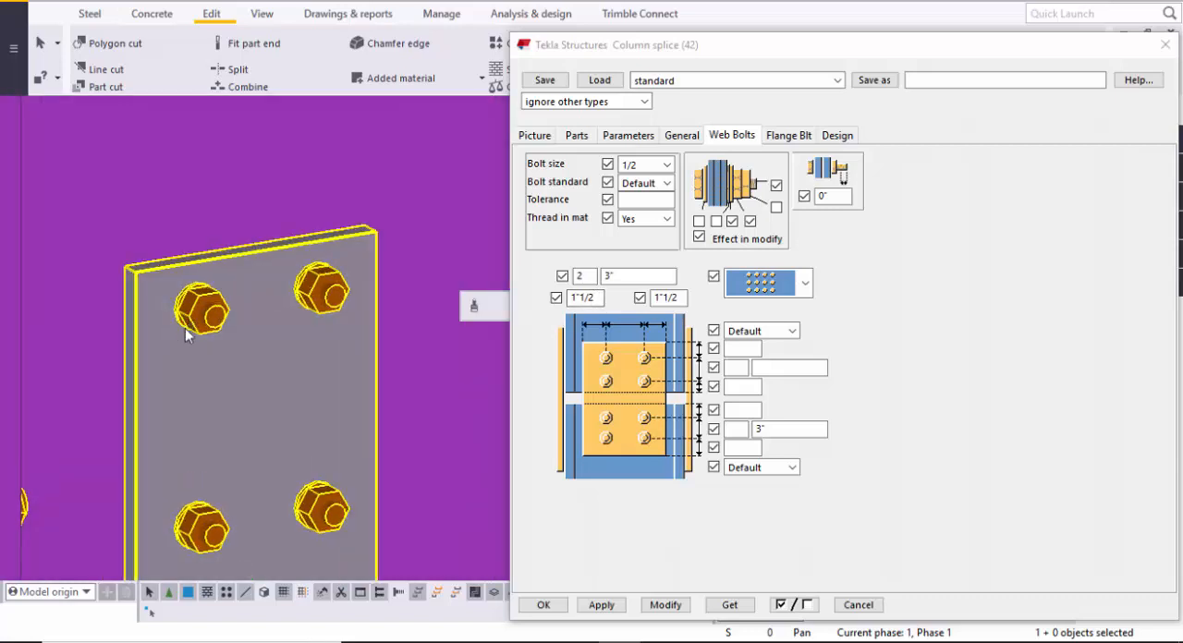
scroll(194, 309, up, 2)
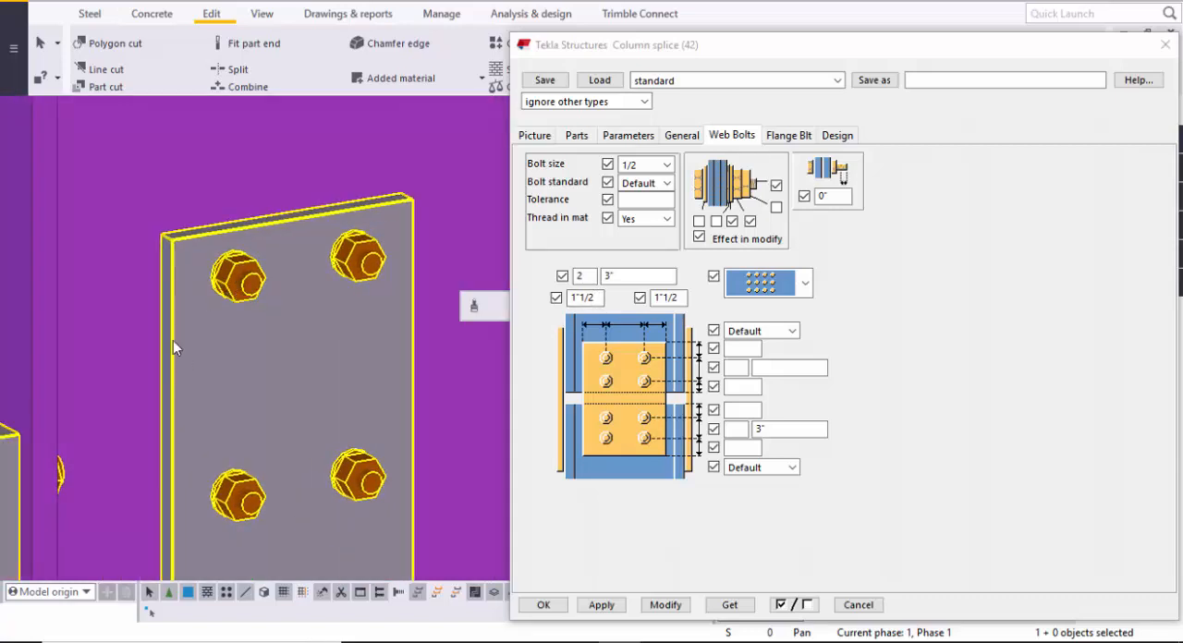
scroll(185, 272, down, 2)
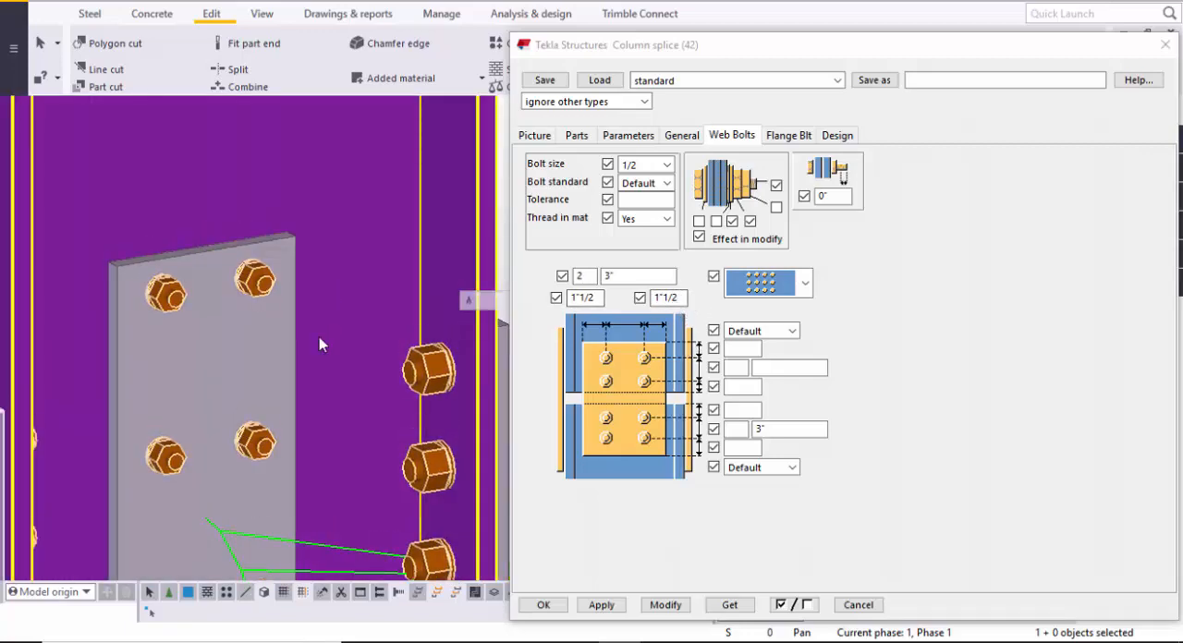
scroll(257, 317, up, 2)
scroll(259, 319, up, 2)
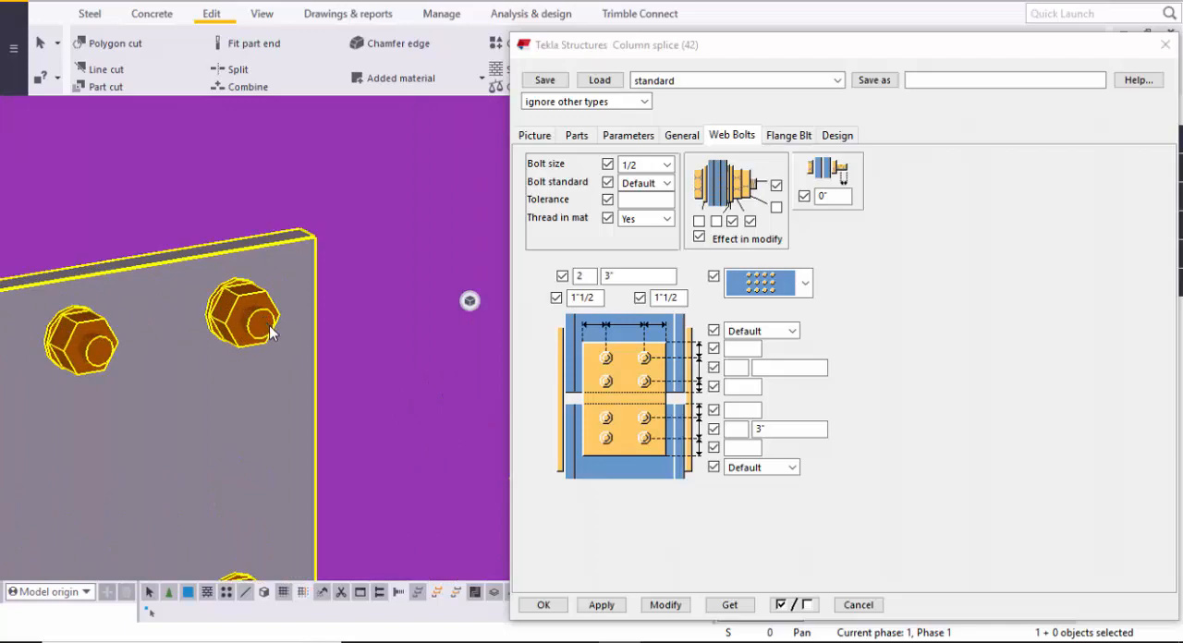
scroll(277, 324, down, 2)
scroll(314, 333, down, 3)
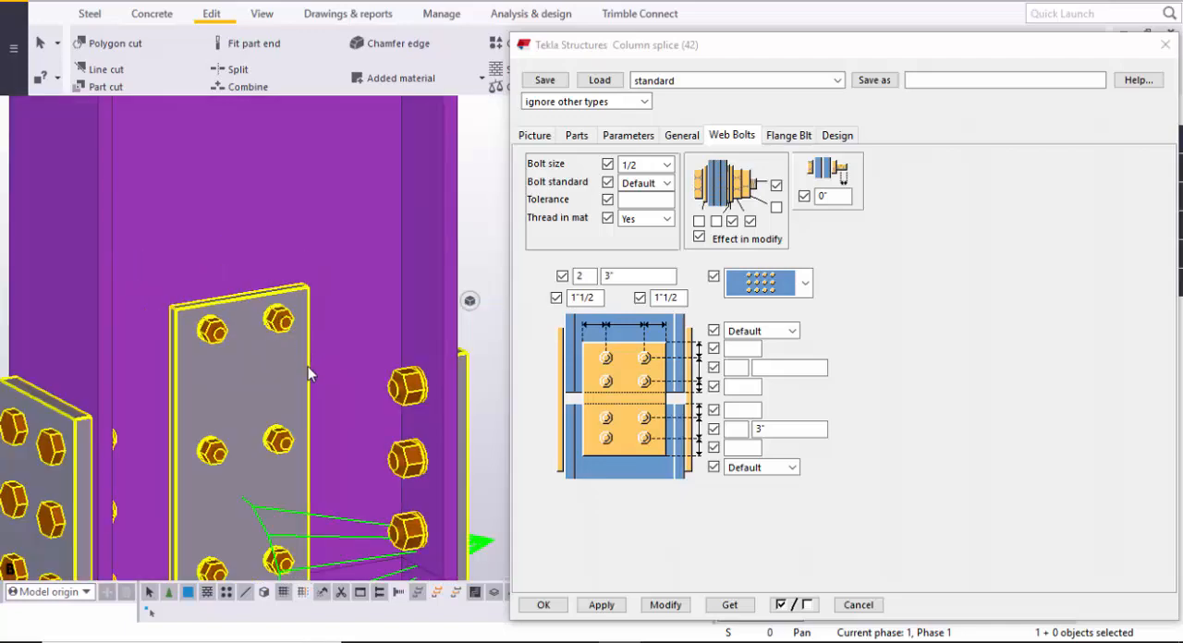
ctrl+middle_drag(308, 367, 203, 360)
scroll(367, 360, up, 3)
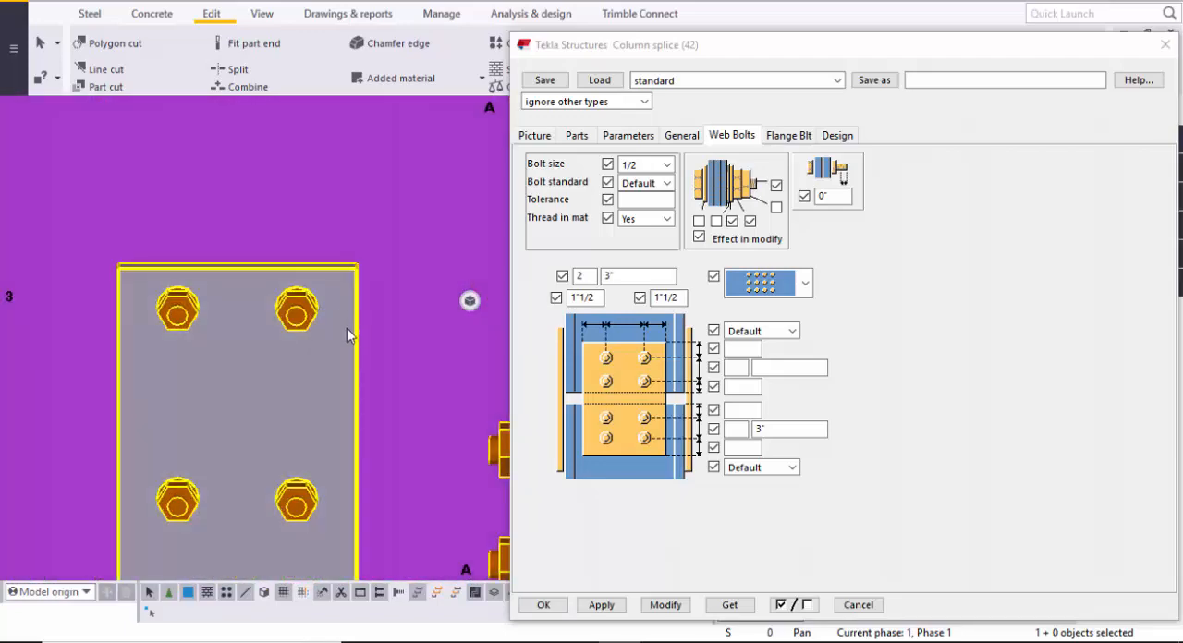
scroll(324, 333, down, 4)
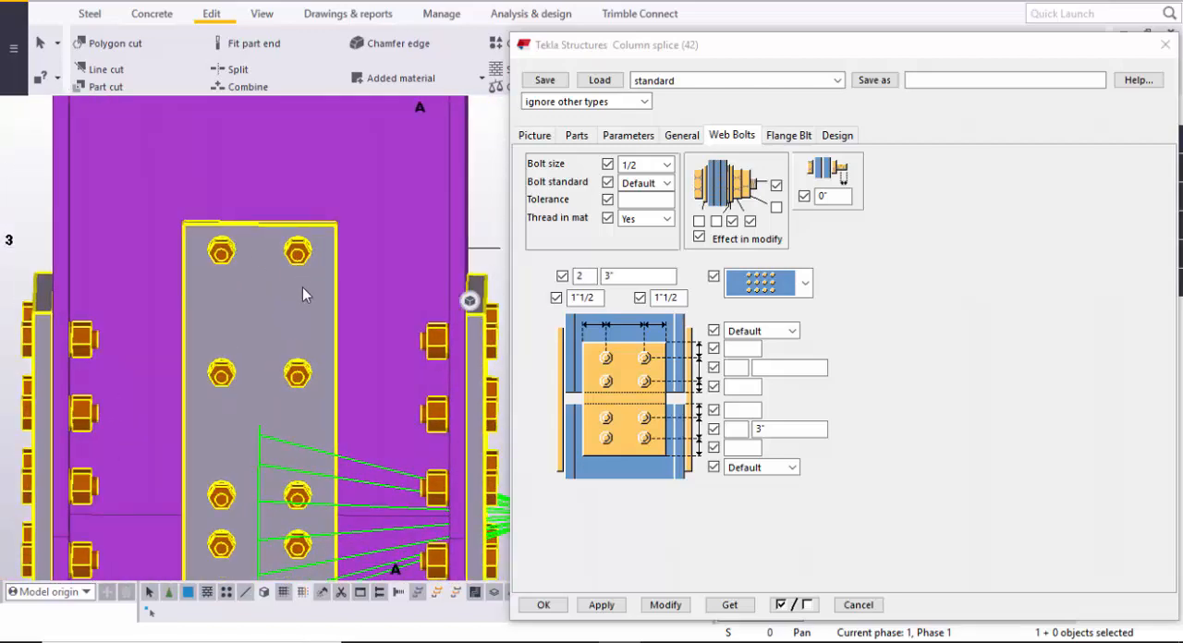
scroll(314, 369, up, 3)
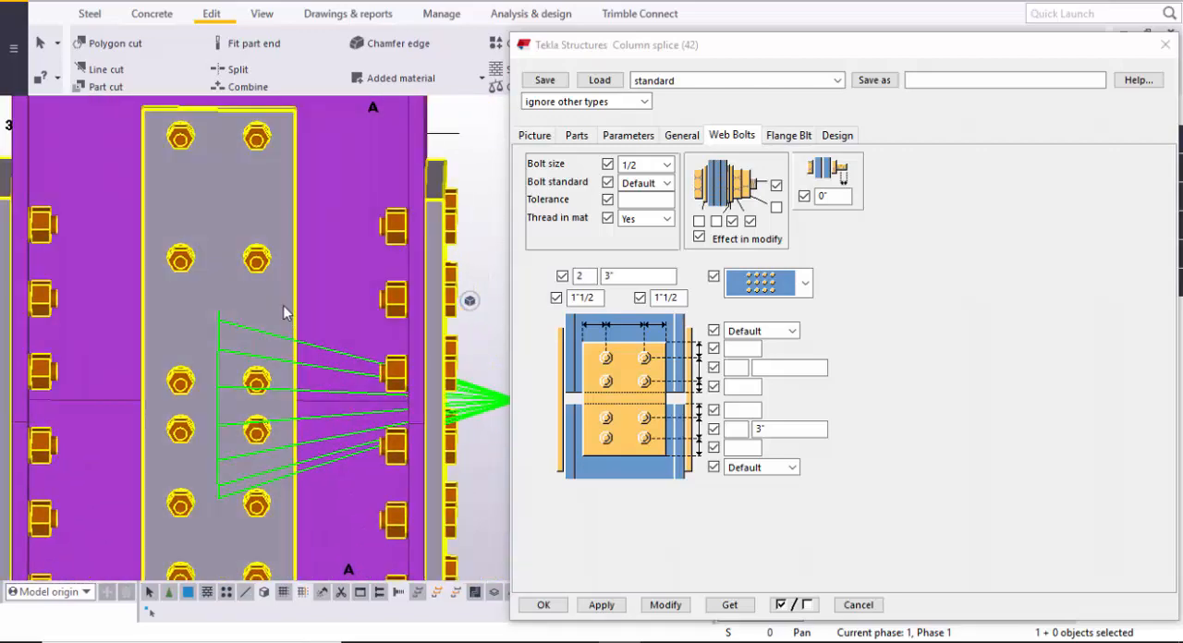
- Set the upper web bolts to 3 rows at 4" spacing with 2" vertical edge distances, and modify the connection
click(741, 350)
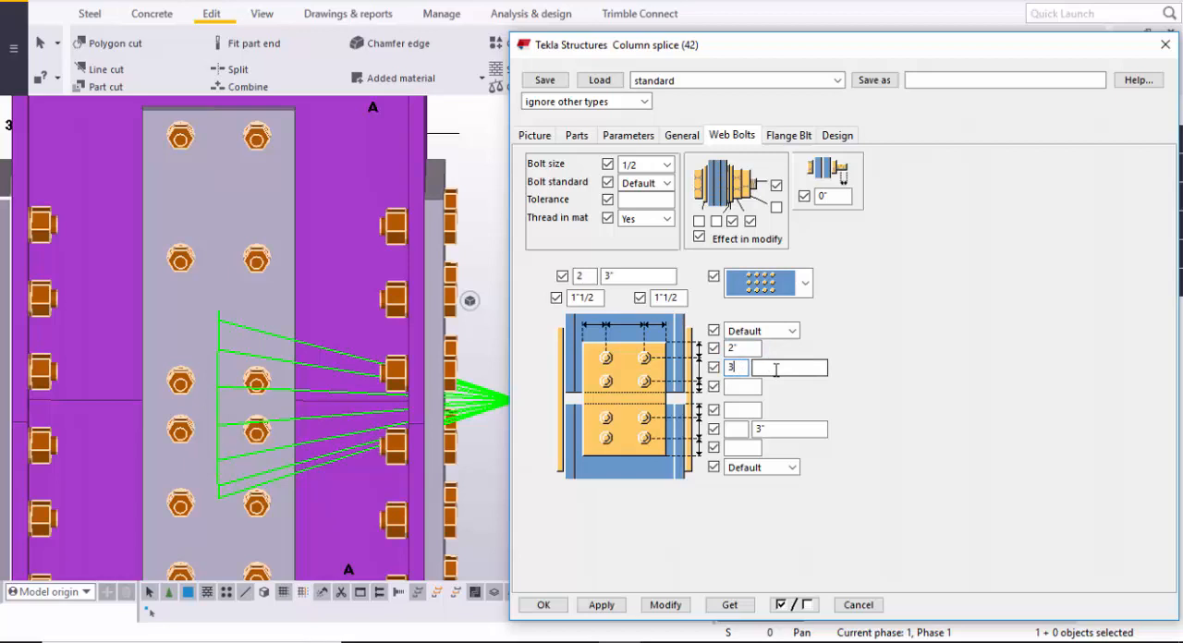
click(777, 367)
click(745, 387)
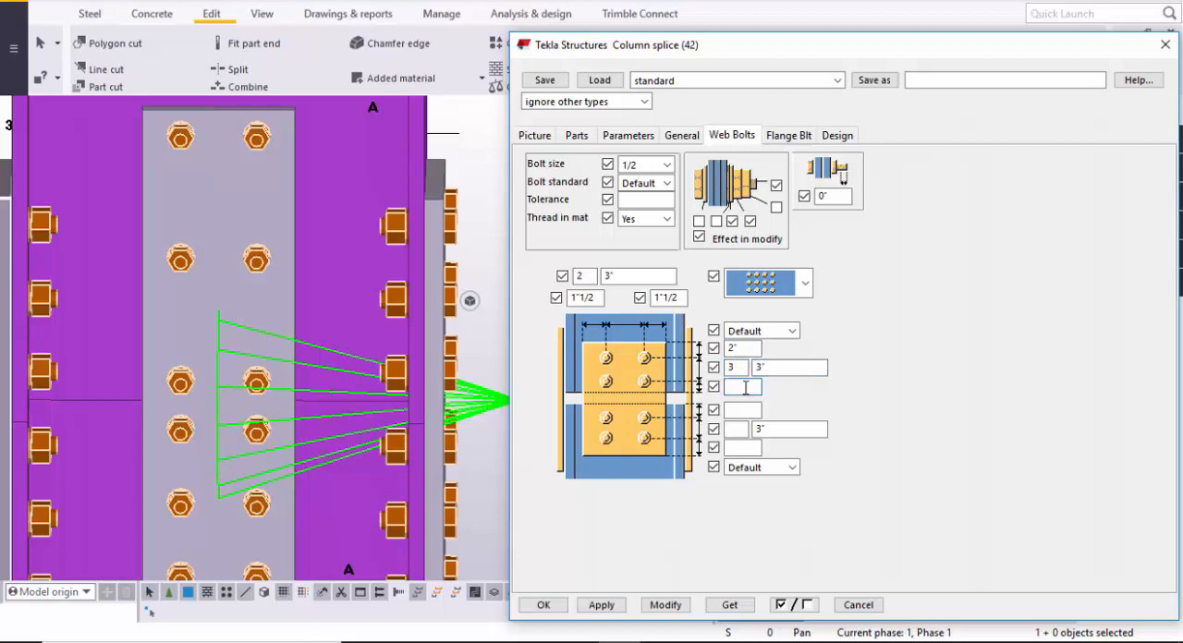
key(shift+Tab)
text(4)
click(739, 390)
text(2)
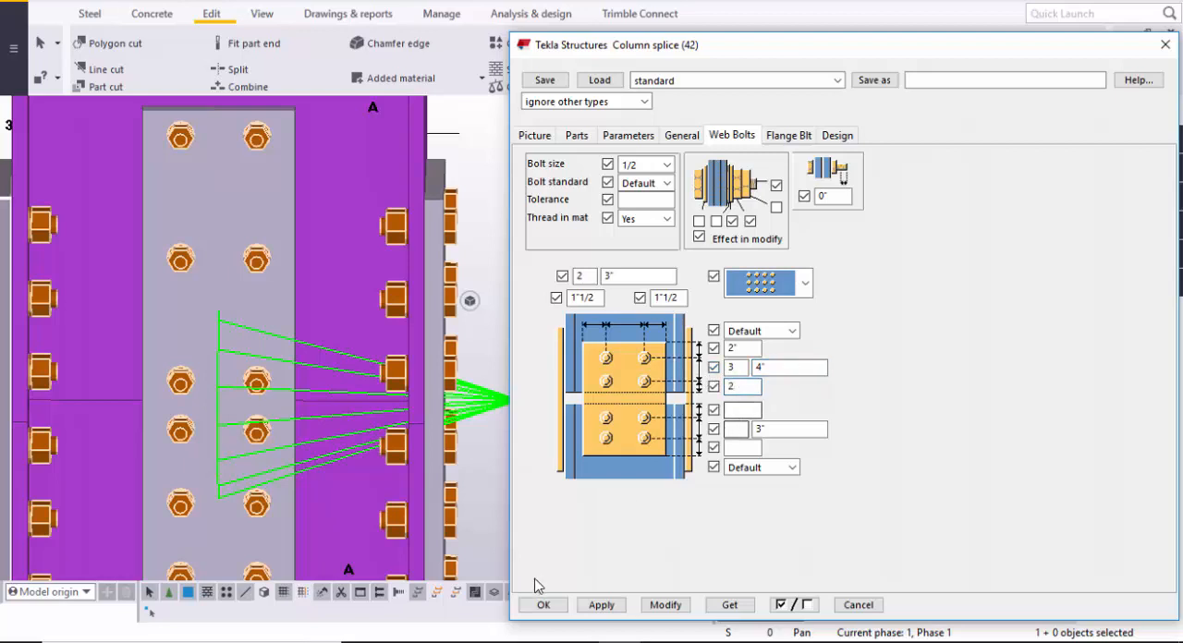
click(666, 604)
- Examine the web plate's upper bolt rows against their edge distance, count and spacing settings, and compare the lower bolt group
scroll(354, 358, up, 4)
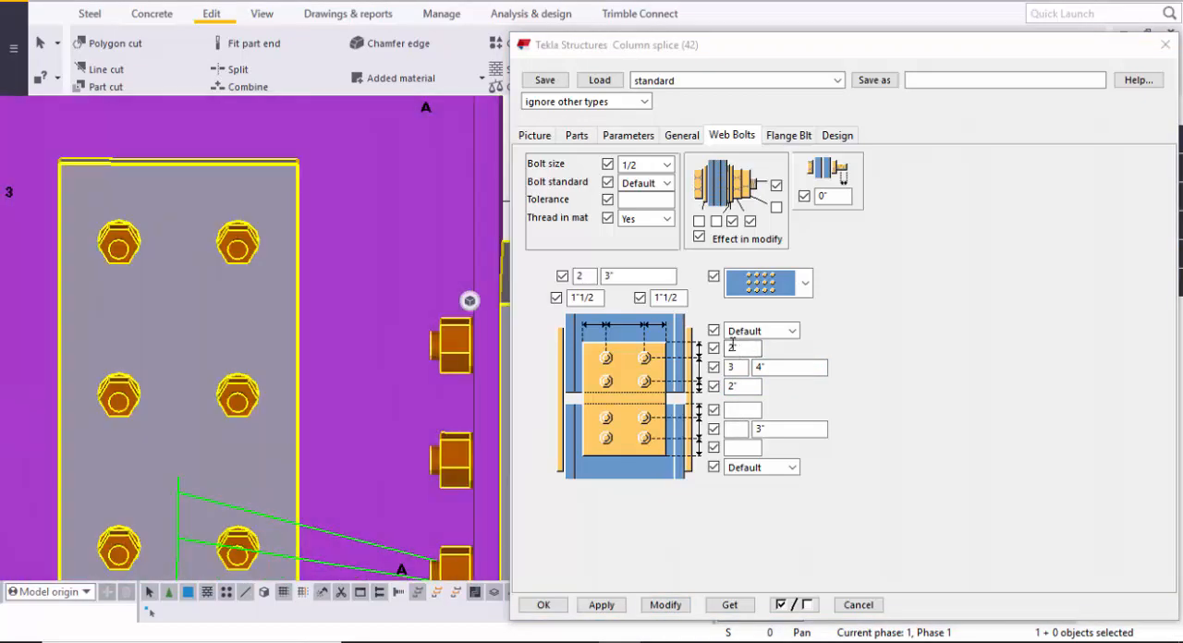
double_click(732, 347)
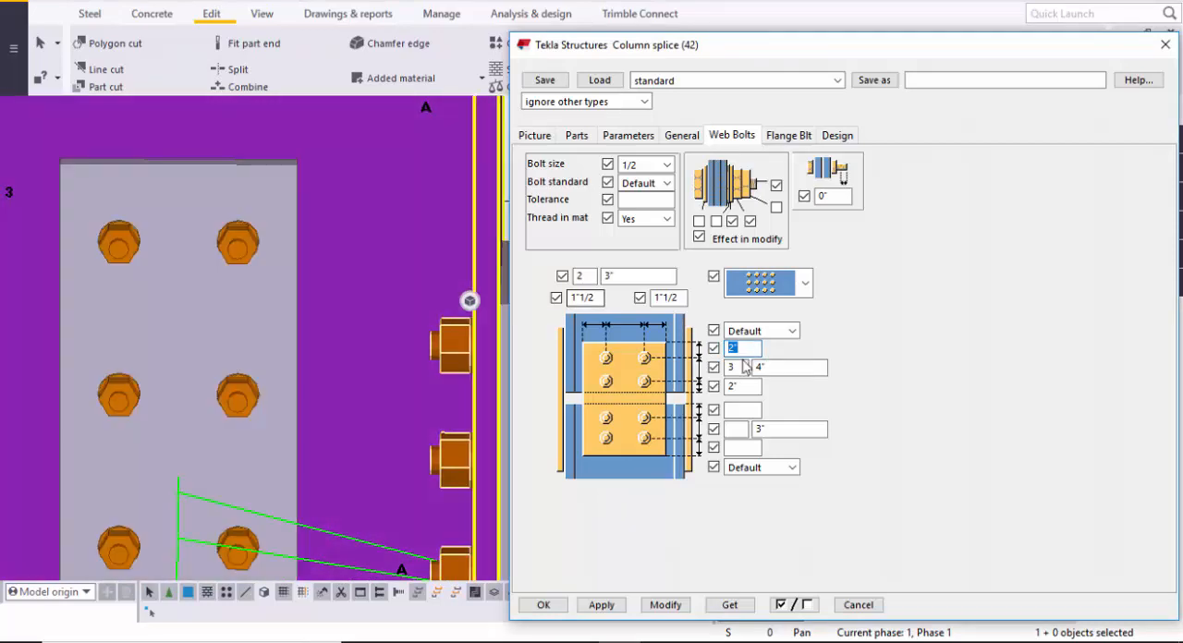
click(741, 368)
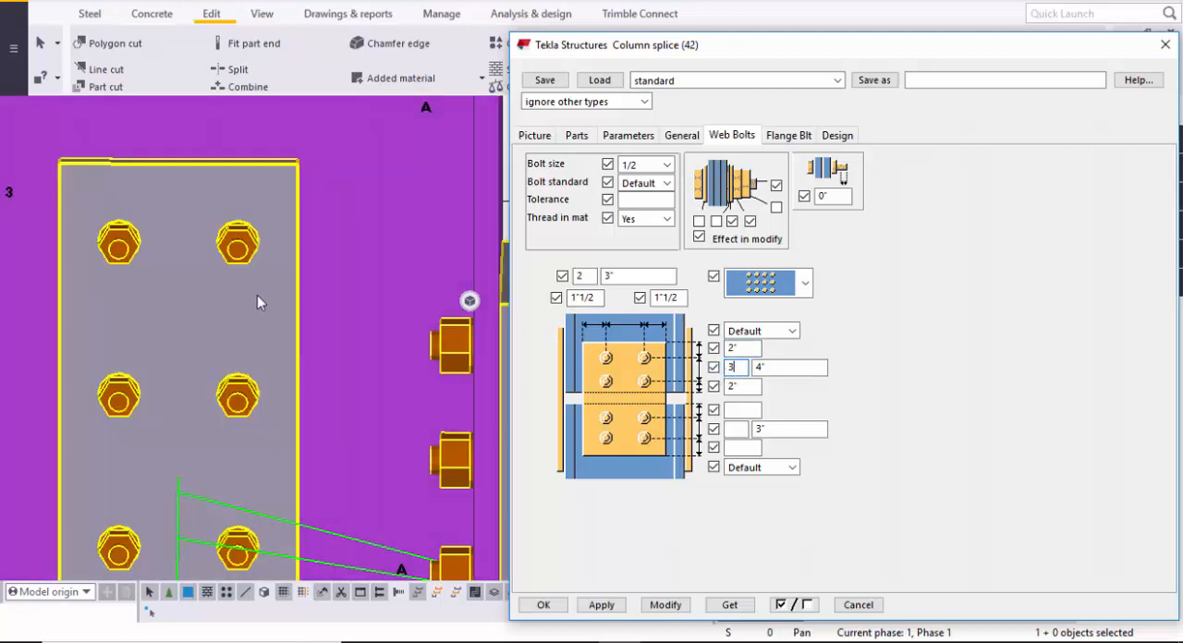
scroll(258, 295, down, 3)
middle_drag(269, 298, 271, 280)
scroll(189, 256, up, 2)
scroll(189, 256, up, 1)
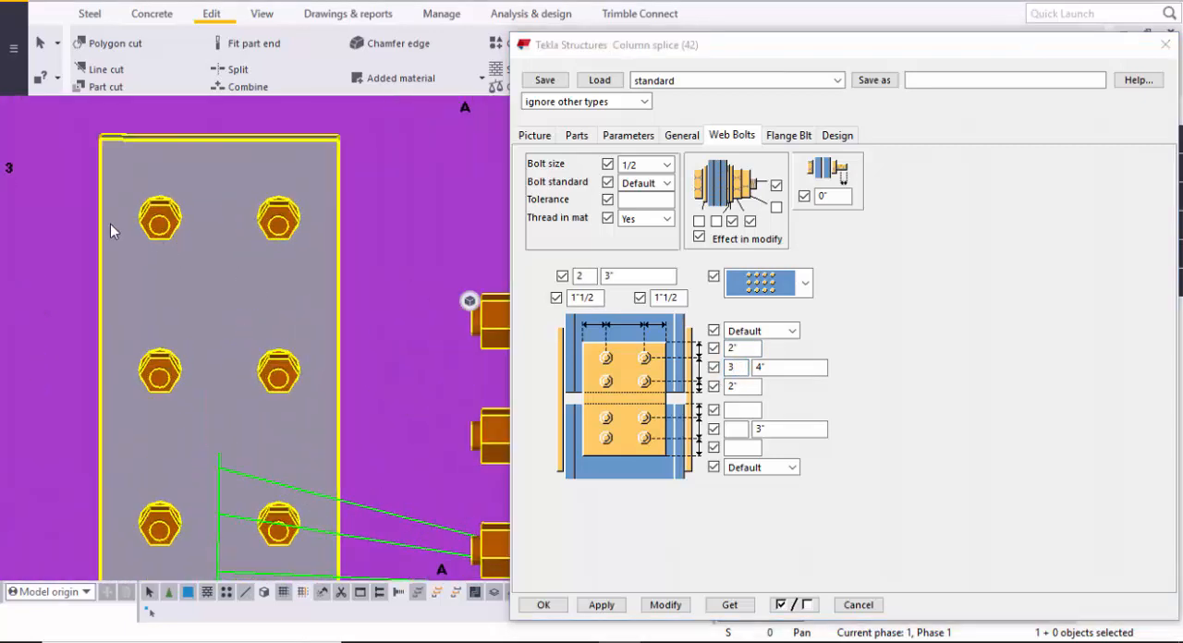
scroll(212, 226, down, 2)
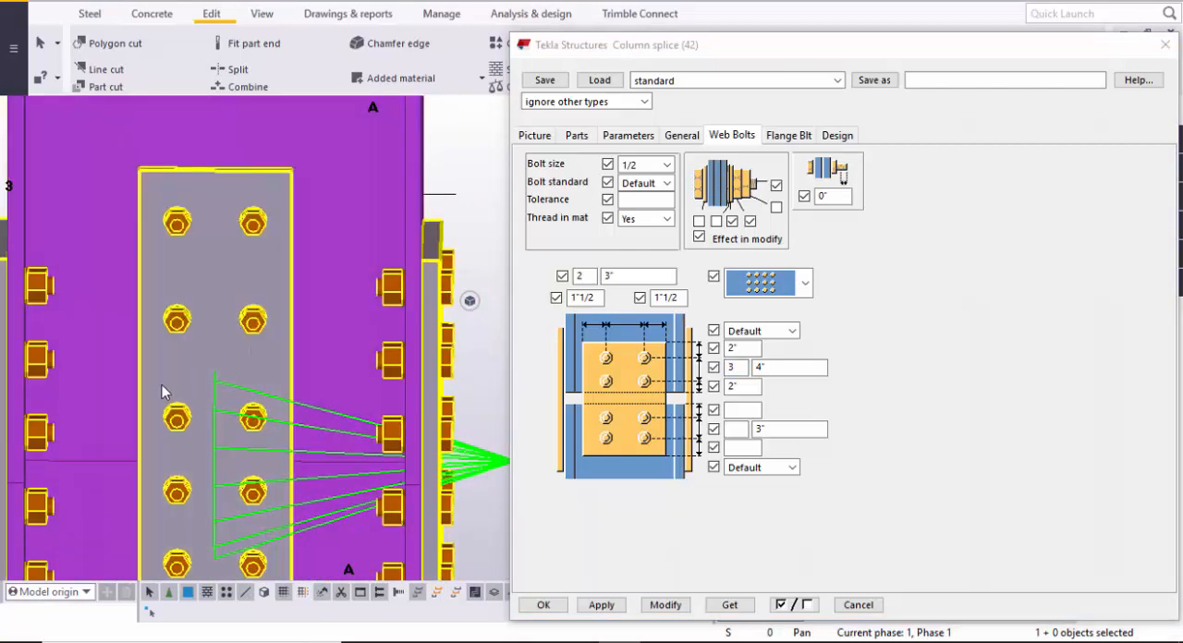
scroll(266, 421, down, 1)
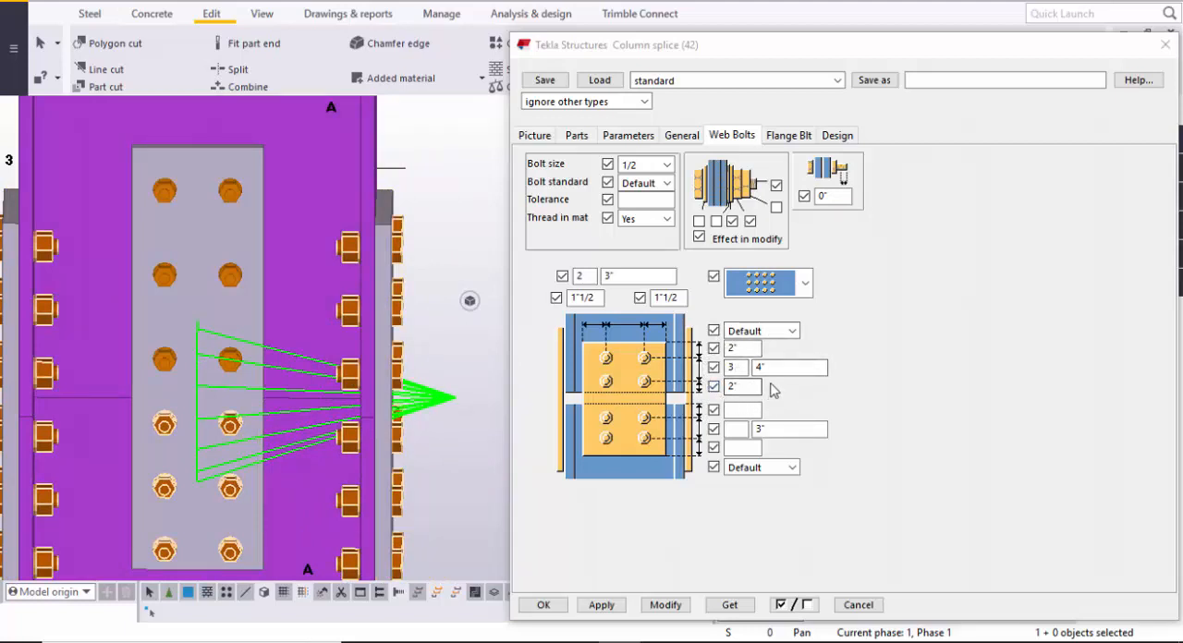
scroll(310, 442, up, 1)
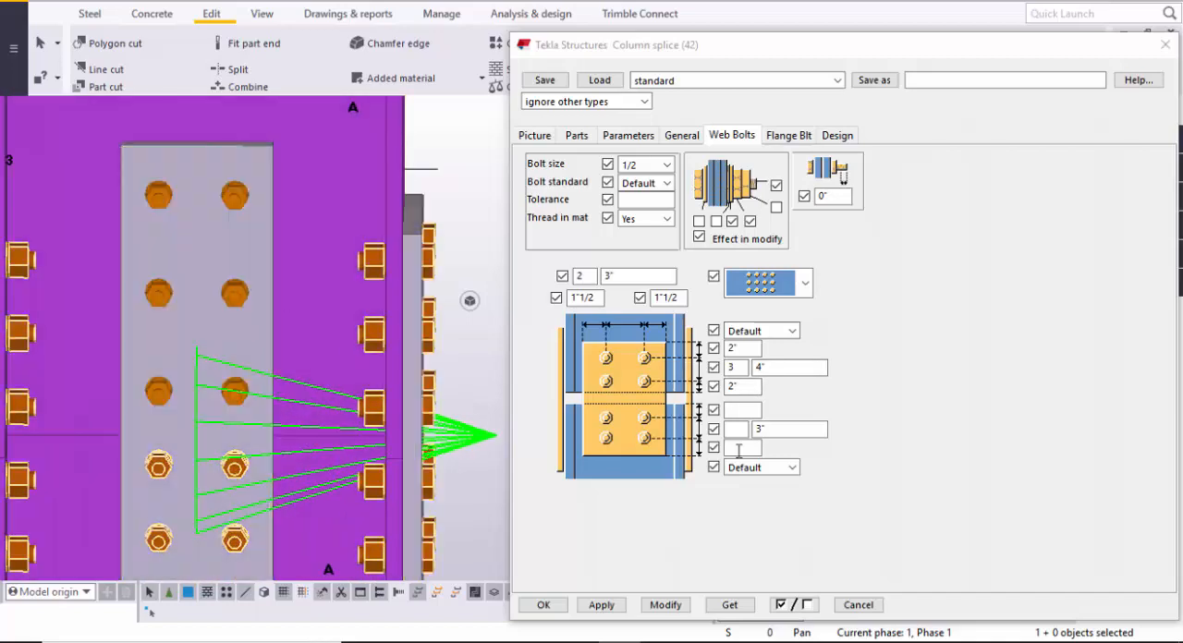
click(740, 411)
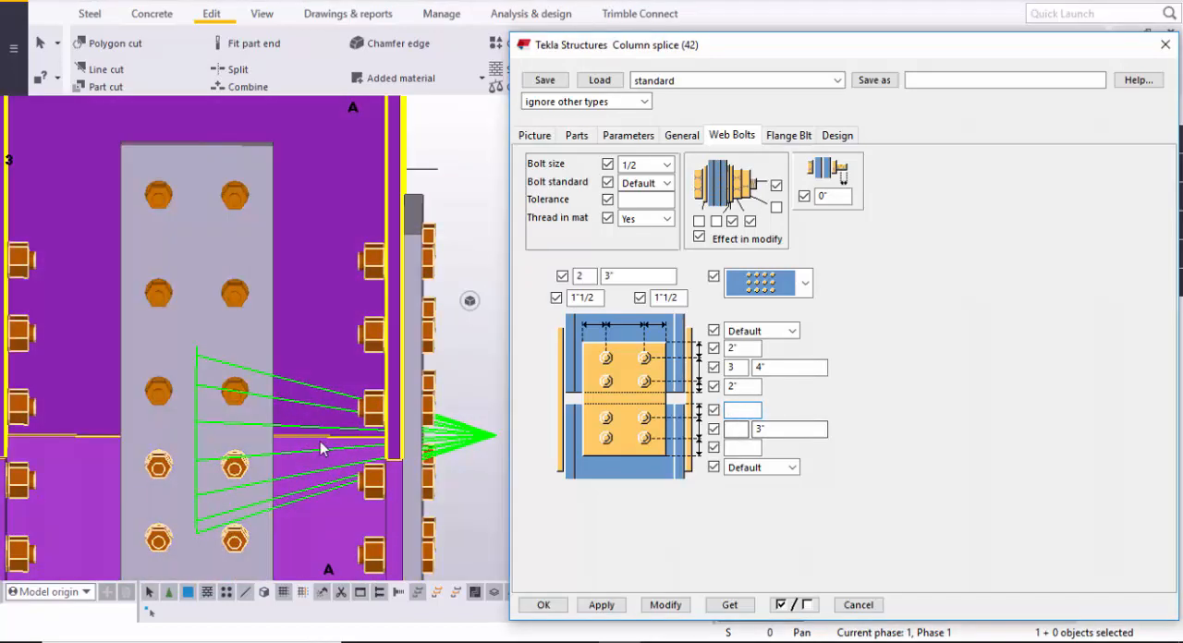
scroll(186, 475, down, 1)
middle_drag(202, 484, 195, 373)
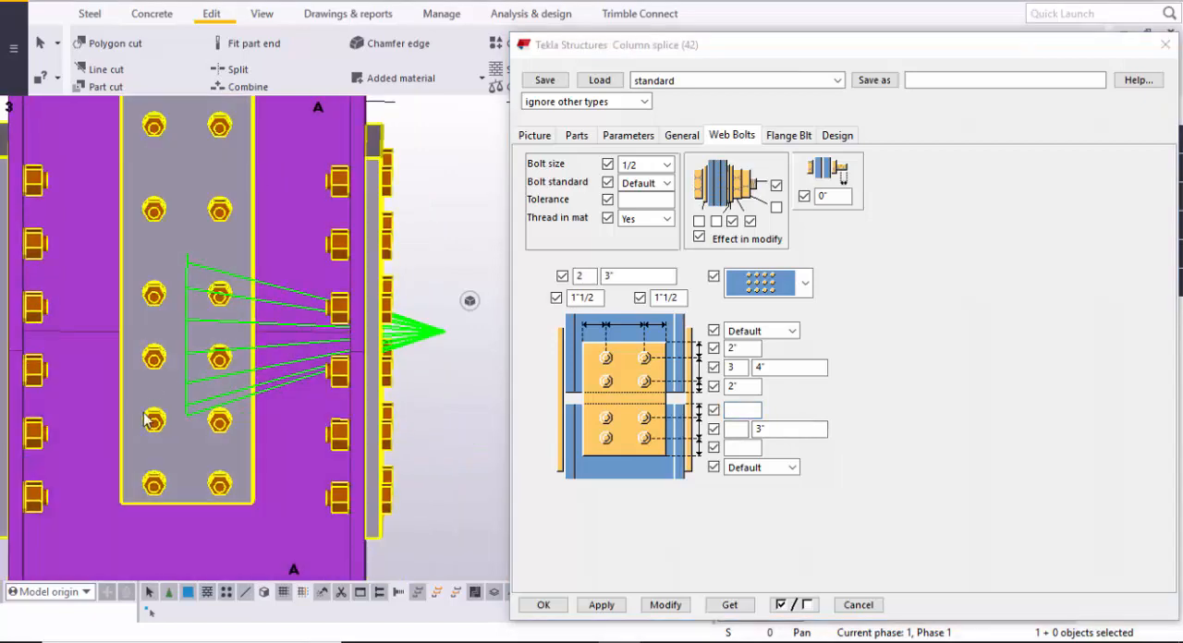
middle_drag(254, 288, 257, 414)
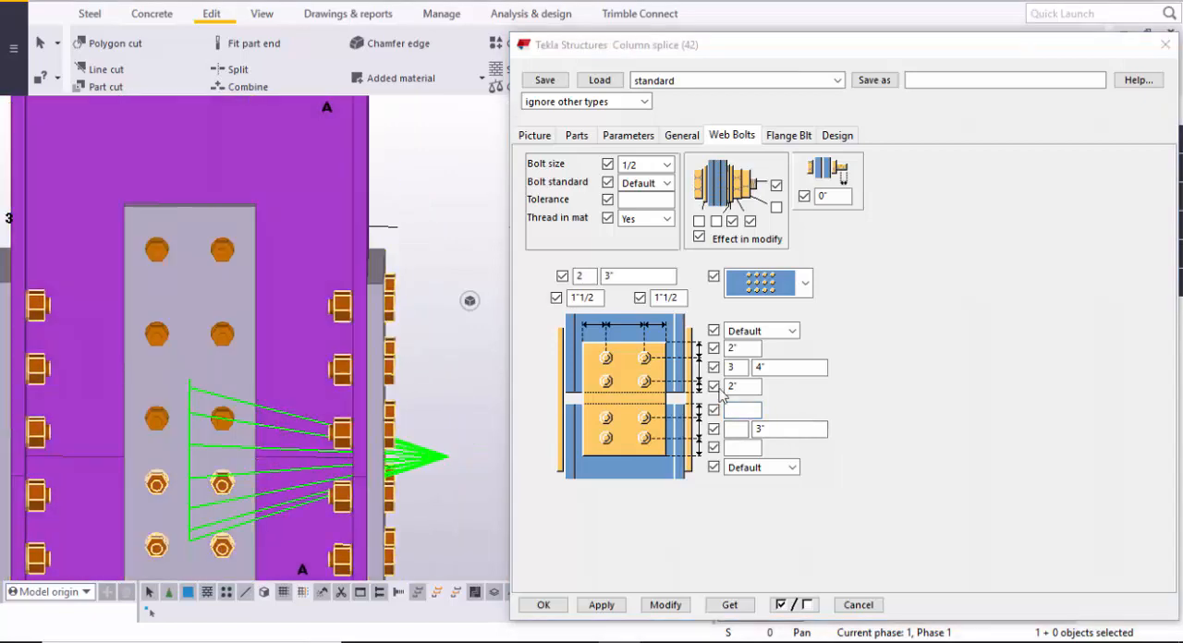
click(737, 367)
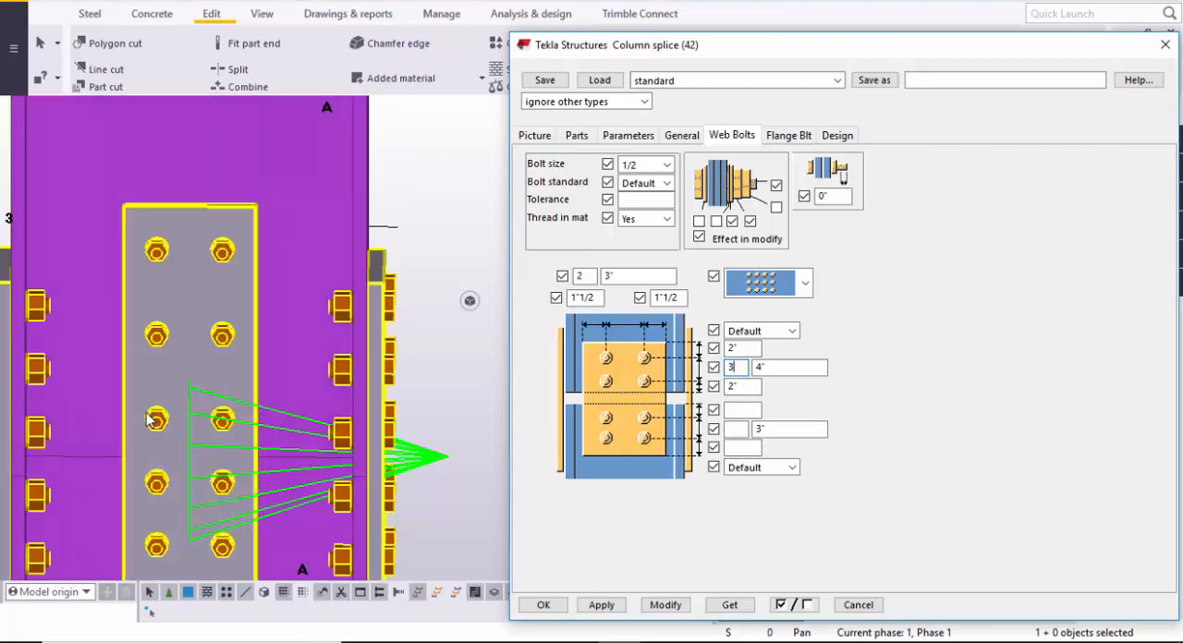
click(767, 368)
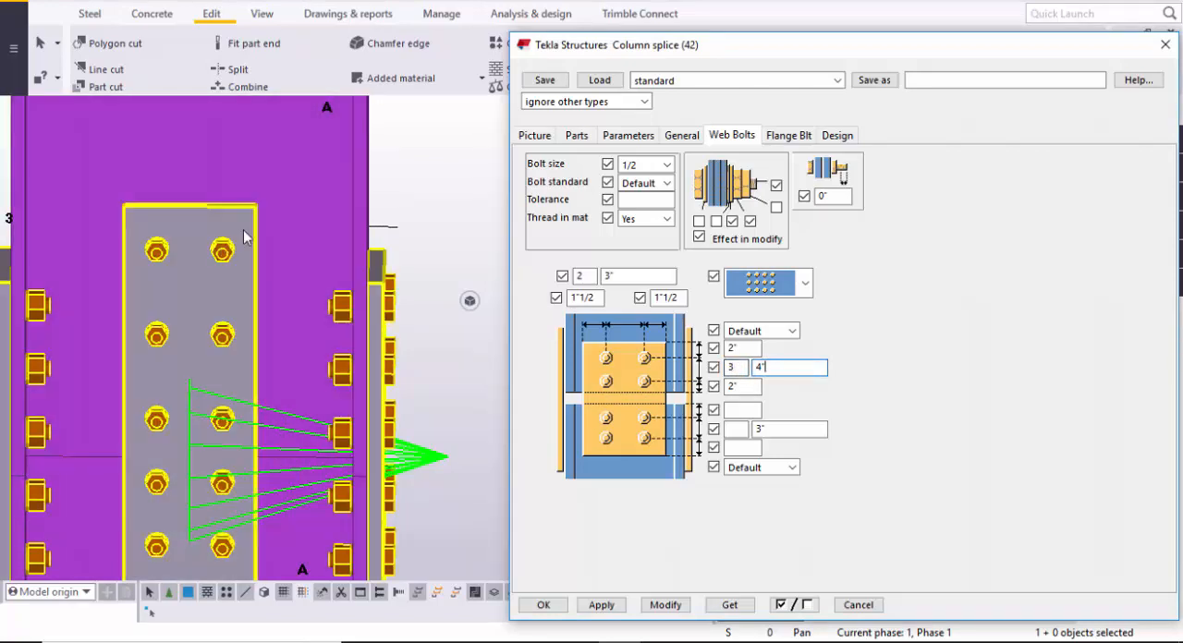
- Set the lower web bolts to 3 rows at 4" spacing with 2" vertical edge distances, and modify the connection
scroll(223, 267, up, 1)
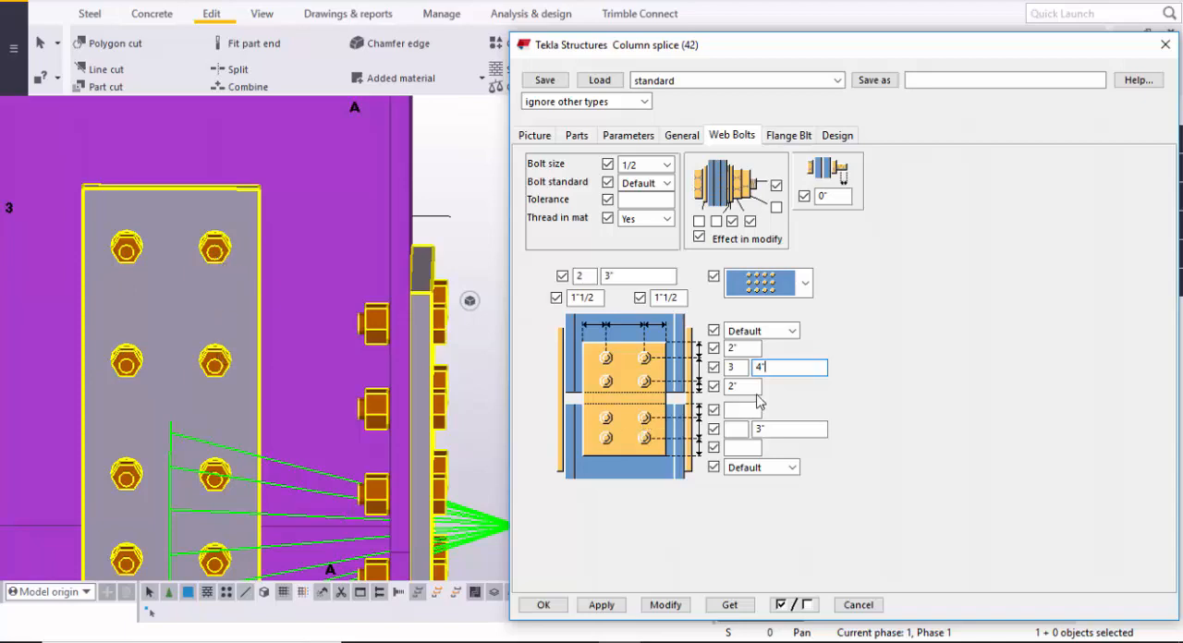
scroll(392, 425, down, 3)
middle_drag(395, 408, 390, 288)
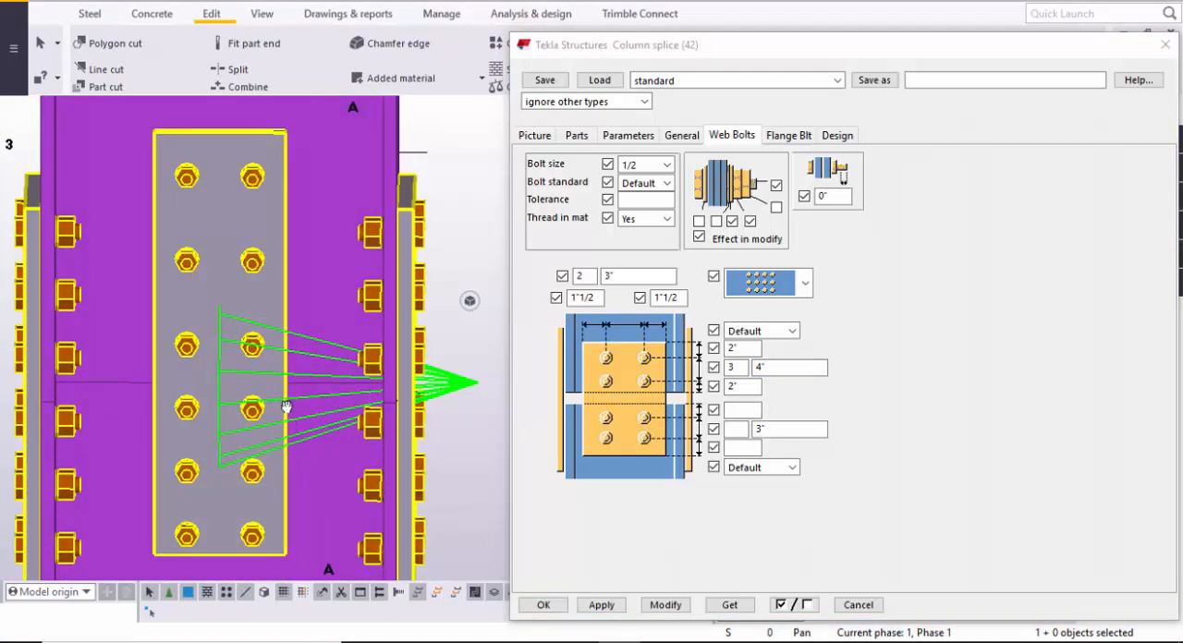
middle_drag(286, 407, 282, 368)
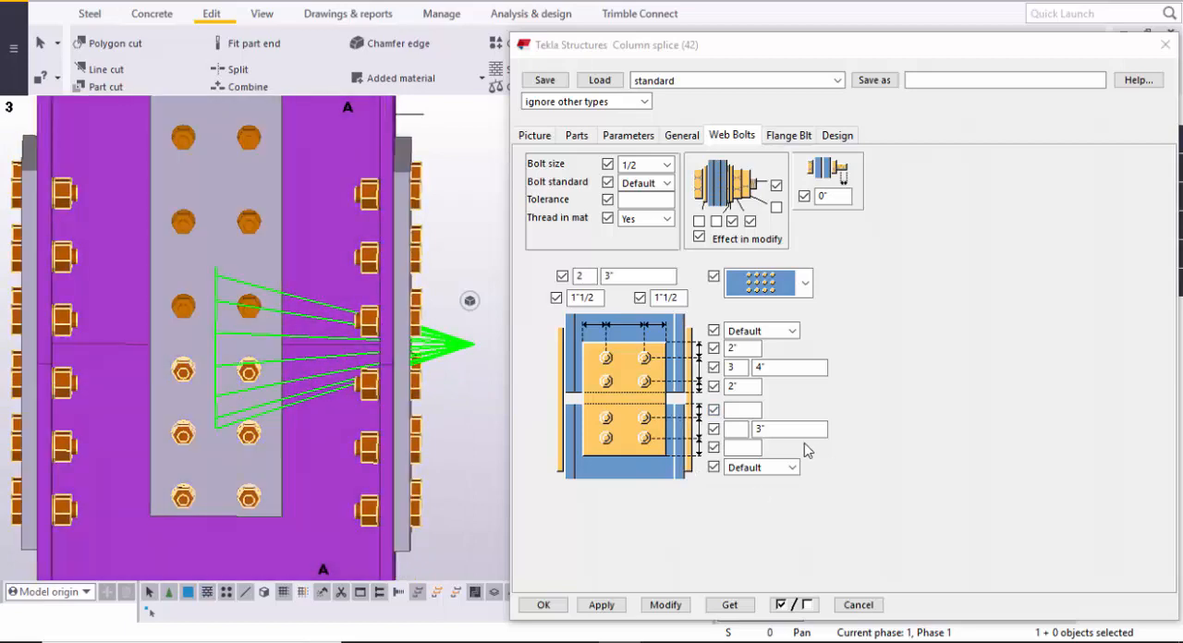
click(748, 410)
text(2)
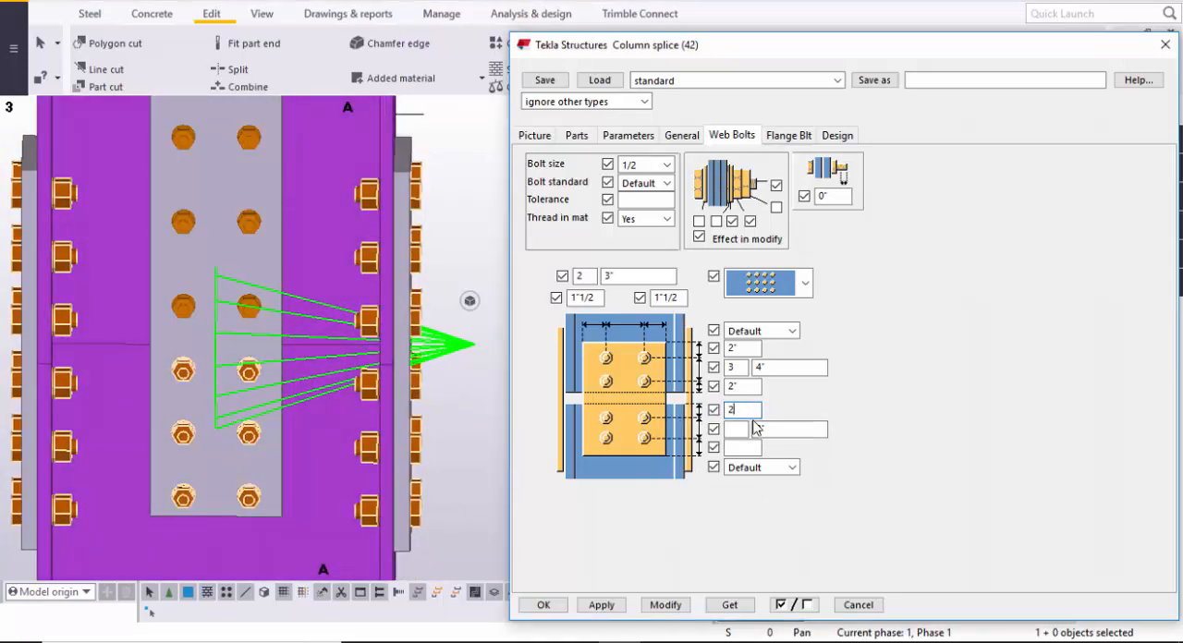
click(746, 428)
text(3)
key(Tab)
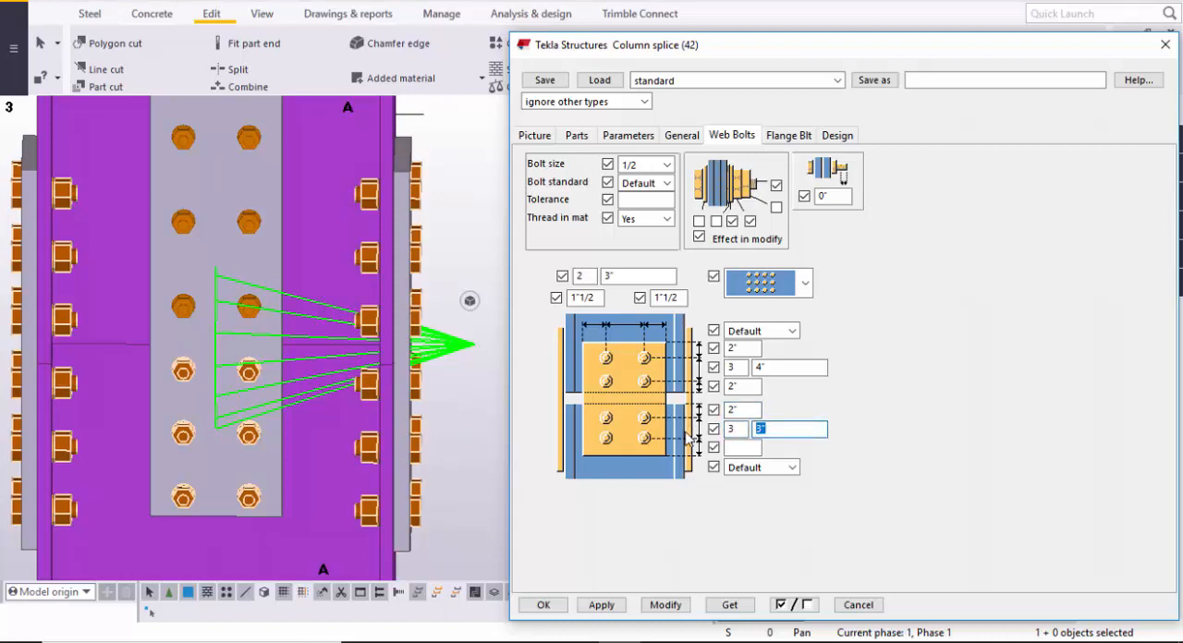
click(739, 450)
text(2)
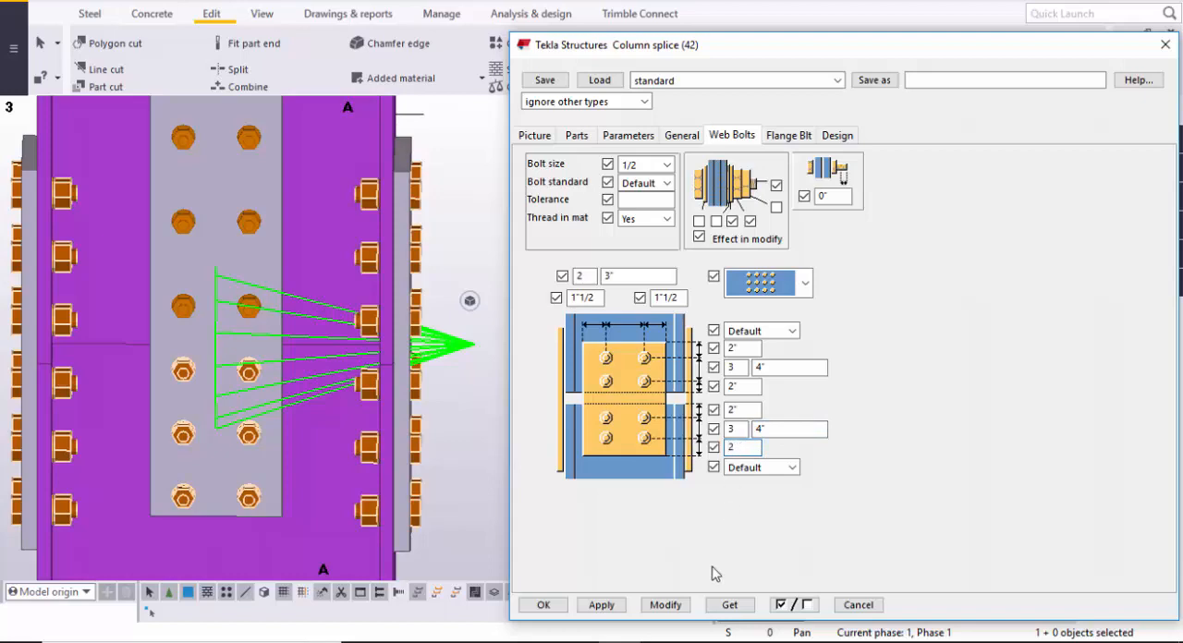
click(665, 604)
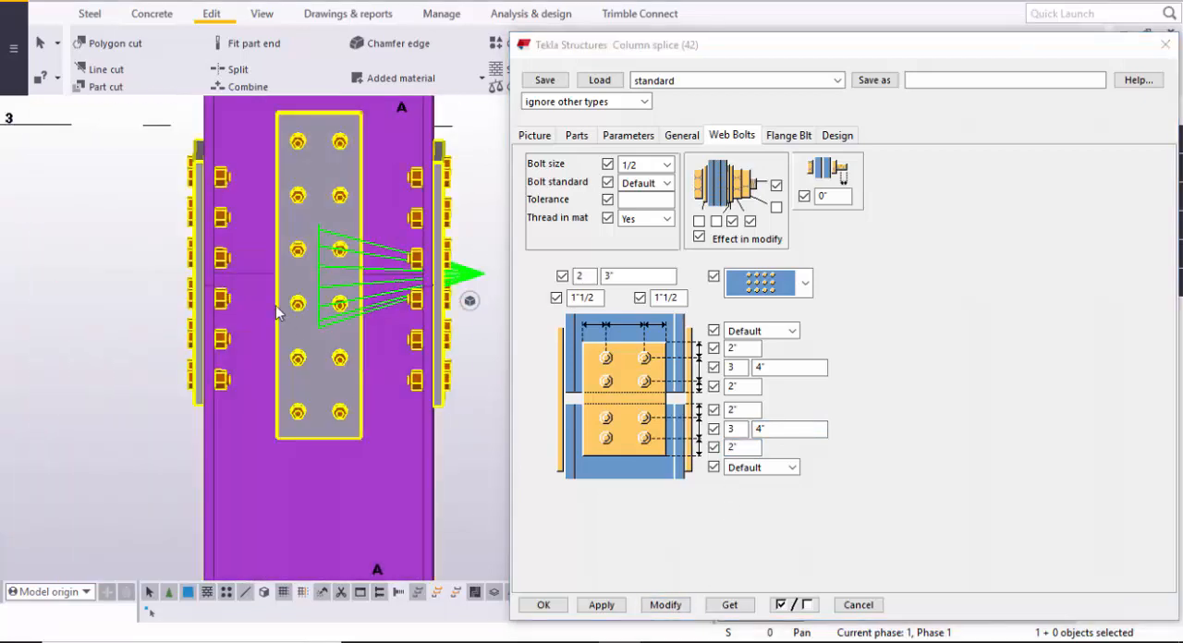
- Examine the web plate's lower and upper bolt rows, their spacing and the distances to the plate edges
scroll(286, 333, up, 5)
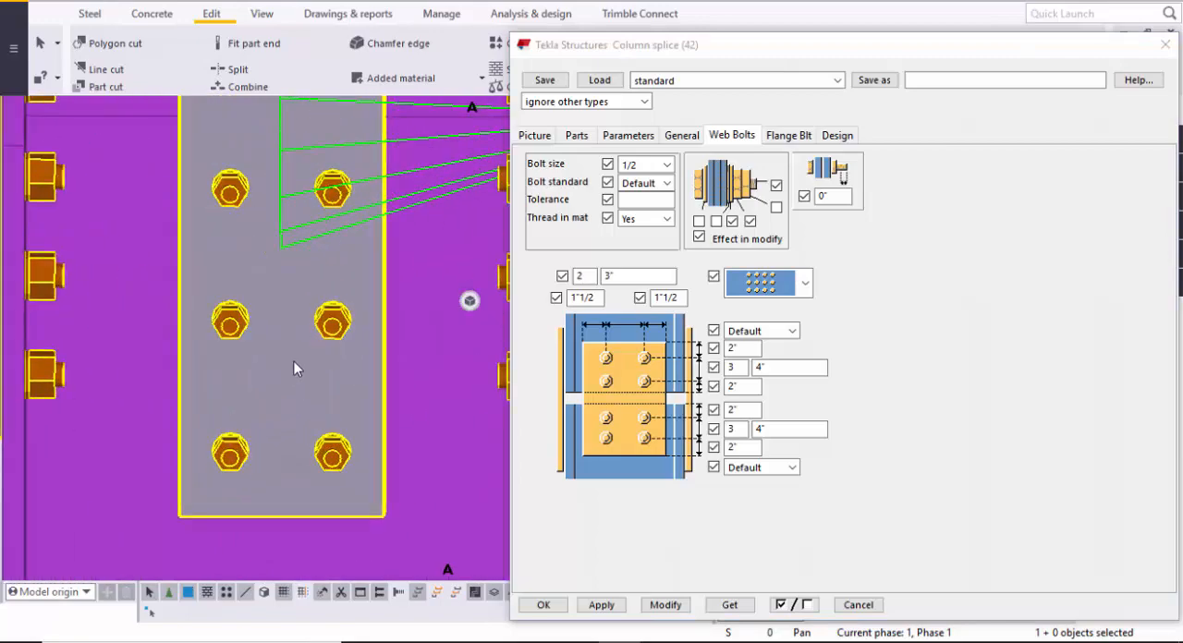
scroll(294, 368, down, 3)
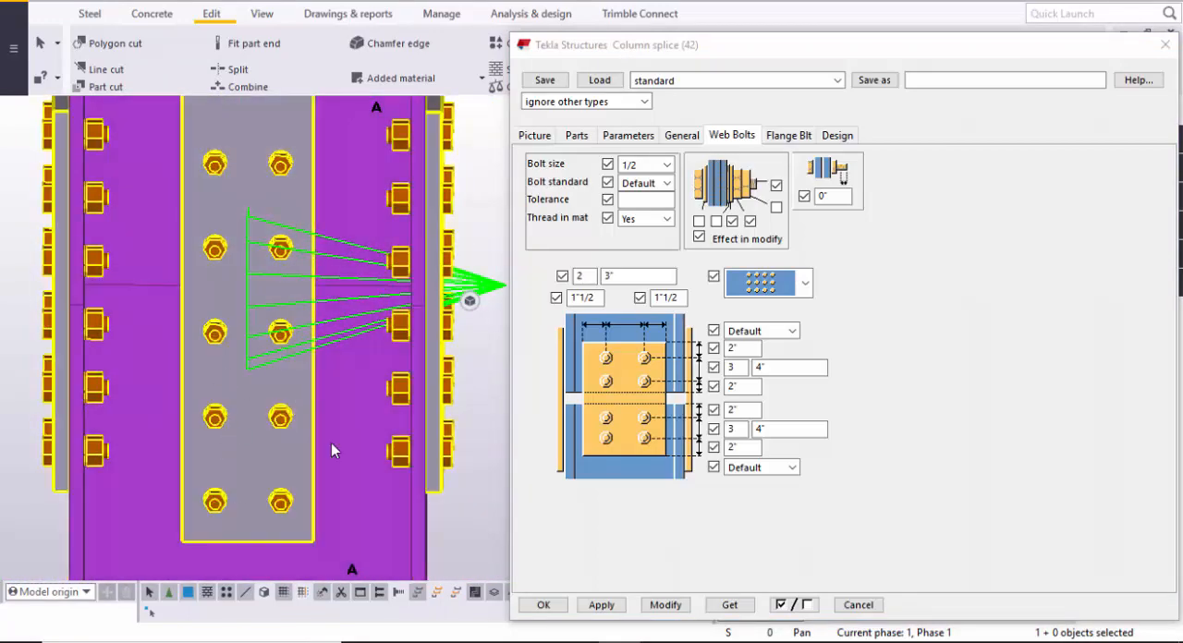
scroll(277, 385, down, 2)
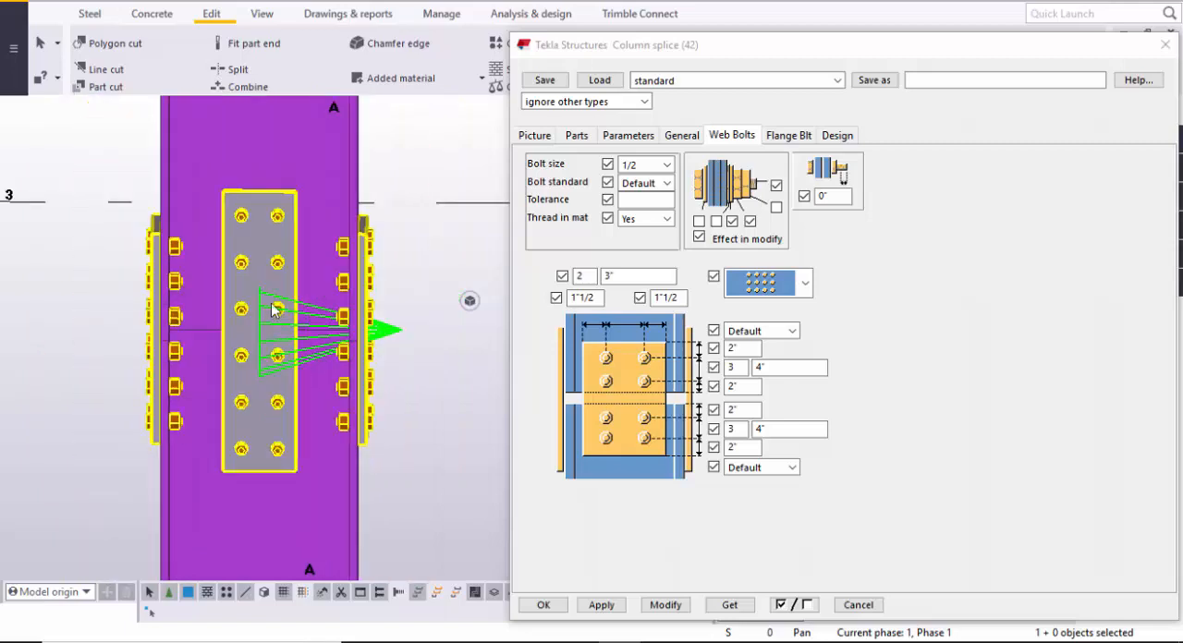
middle_drag(275, 244, 267, 301)
scroll(266, 297, up, 2)
middle_drag(262, 252, 261, 321)
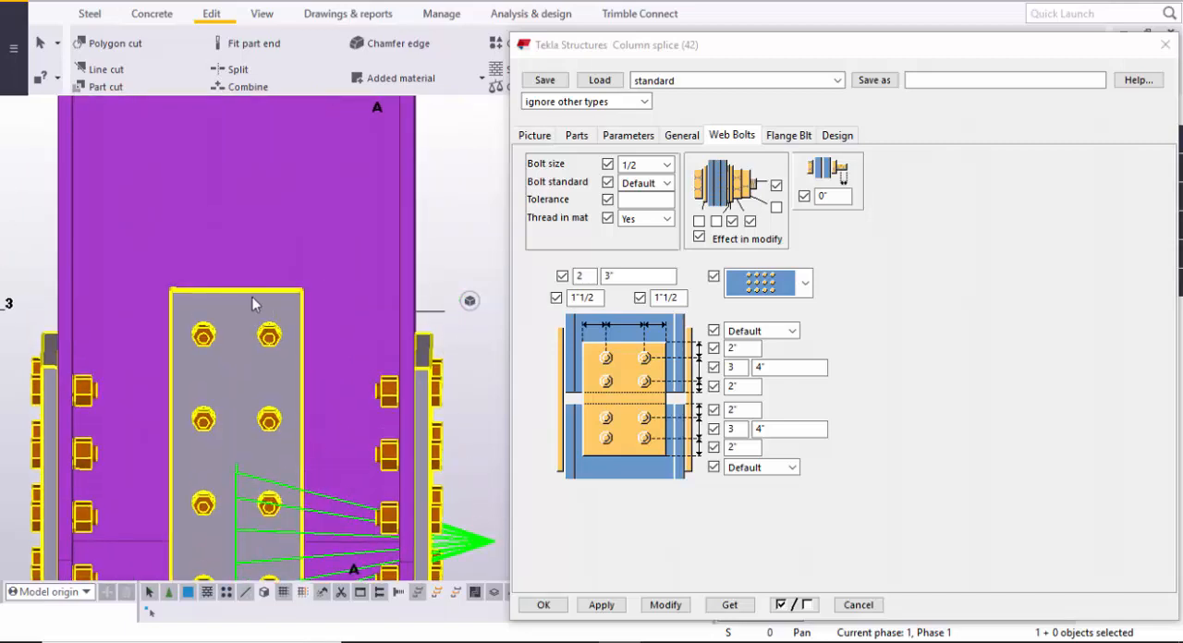
scroll(194, 366, up, 4)
scroll(121, 377, down, 2)
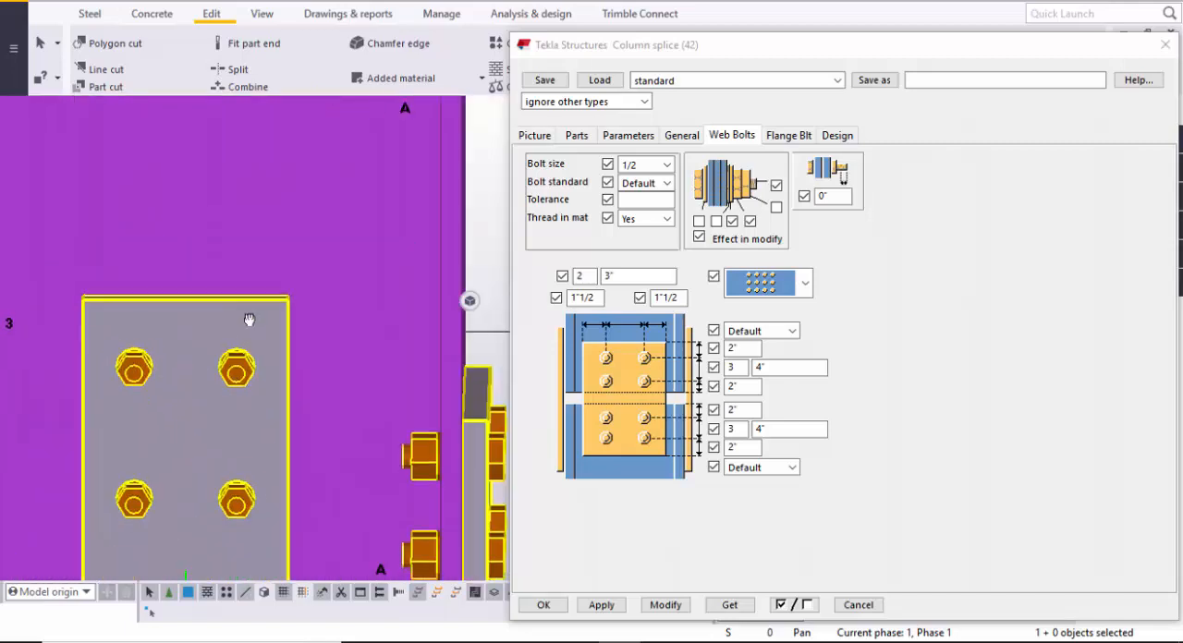
middle_drag(249, 320, 251, 206)
scroll(239, 307, down, 2)
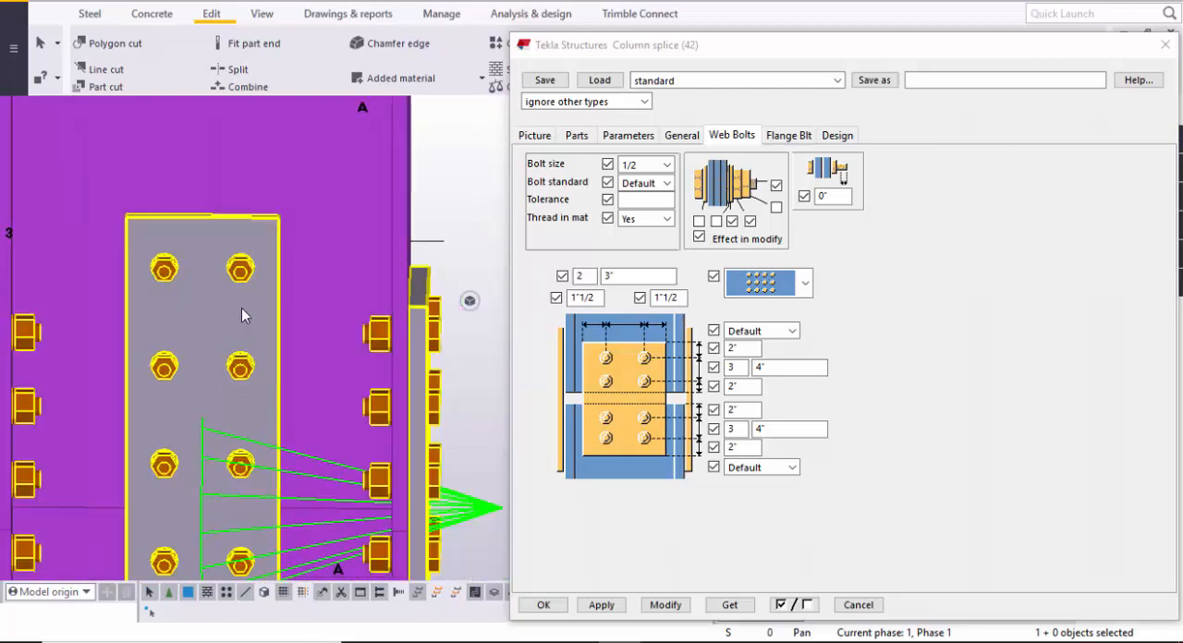
middle_drag(241, 308, 240, 359)
scroll(194, 283, up, 2)
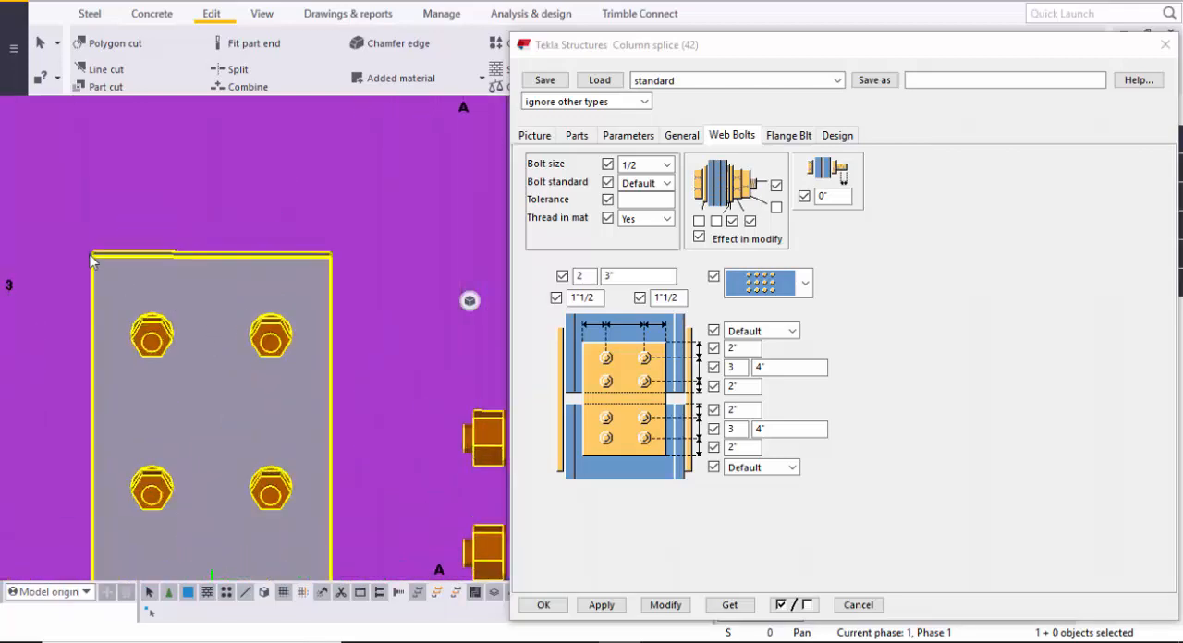
scroll(305, 268, down, 2)
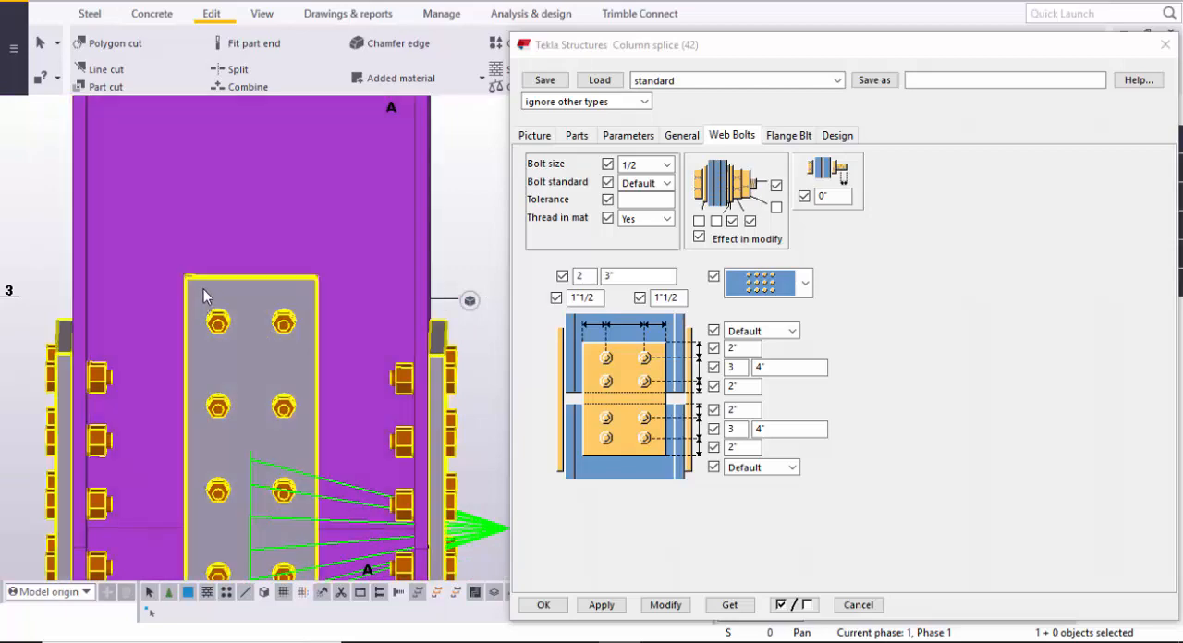
scroll(196, 281, up, 2)
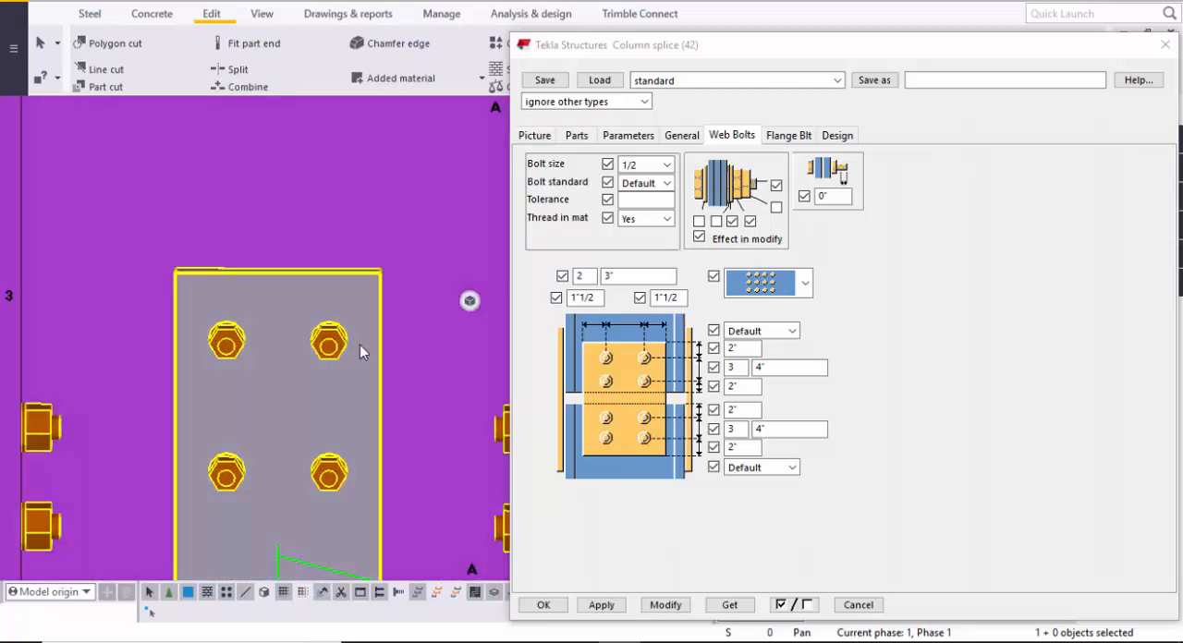
scroll(362, 361, down, 2)
middle_drag(364, 377, 321, 154)
scroll(276, 338, down, 1)
scroll(276, 438, up, 1)
scroll(271, 347, up, 1)
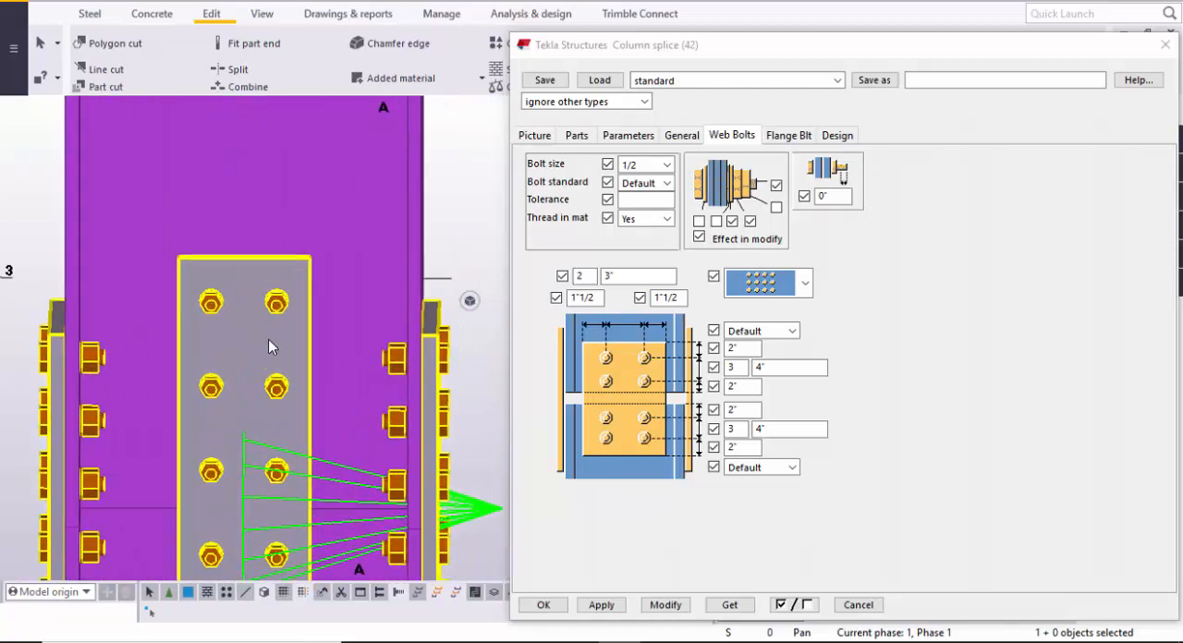
- Try a web plate thickness of 1/2 and modify the connection
ctrl+middle_drag(267, 339, 267, 364)
scroll(301, 317, up, 3)
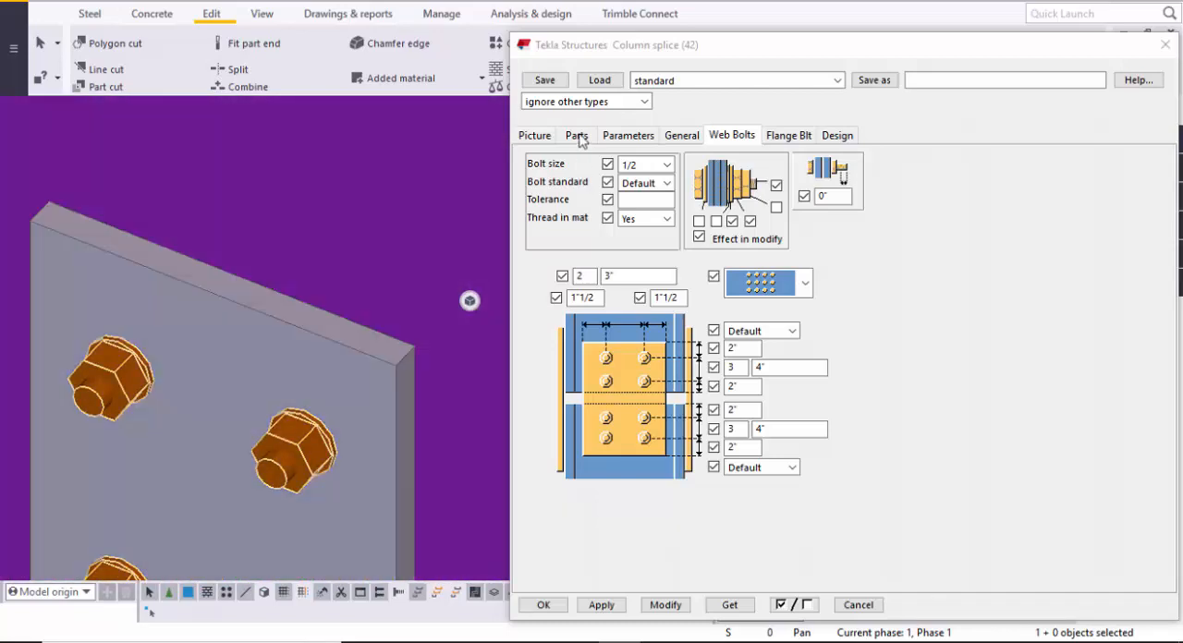
click(577, 136)
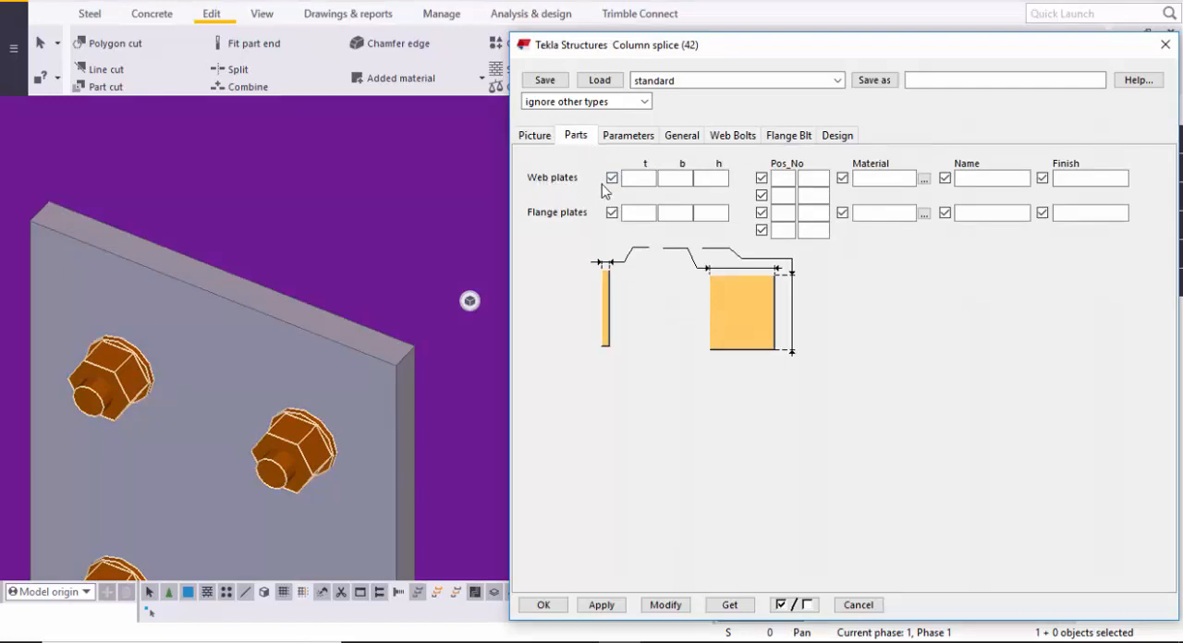
click(637, 178)
click(664, 606)
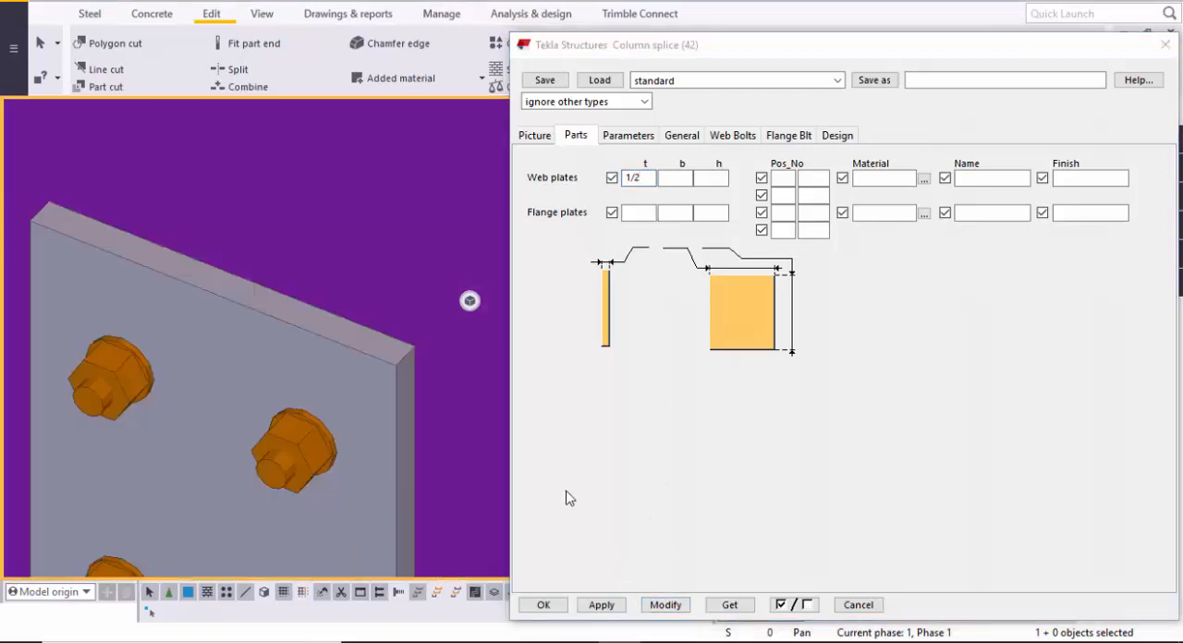
click(664, 613)
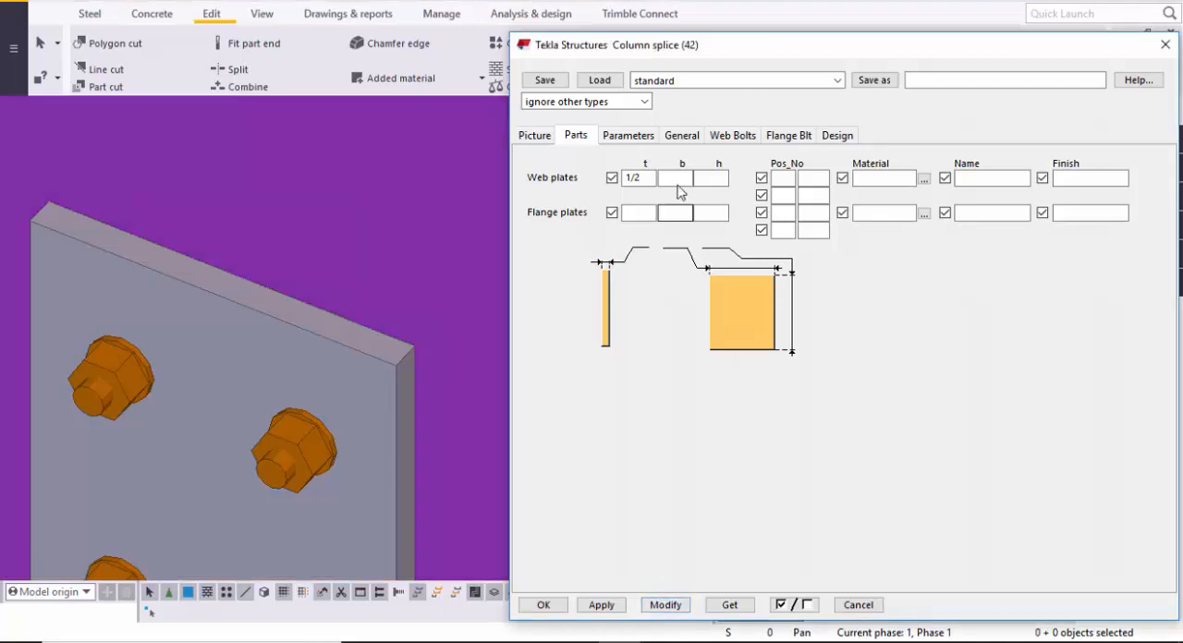
- Set the web plates' thickness to 1/4, modify the connection, and check the plate edge up close
drag(656, 178, 527, 186)
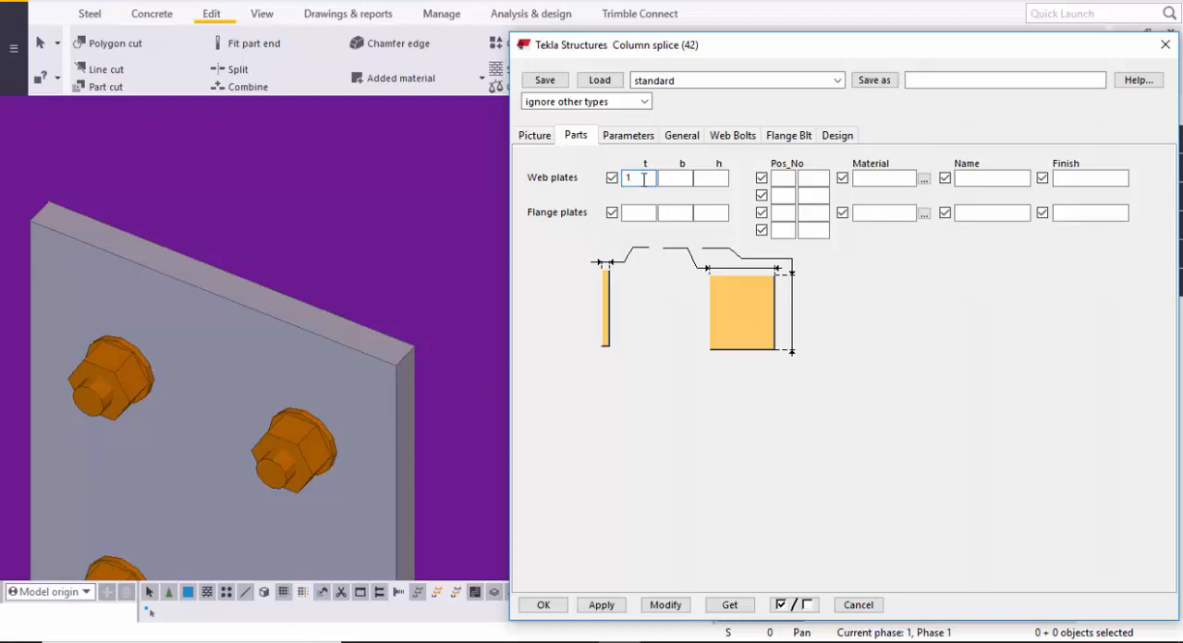
click(652, 604)
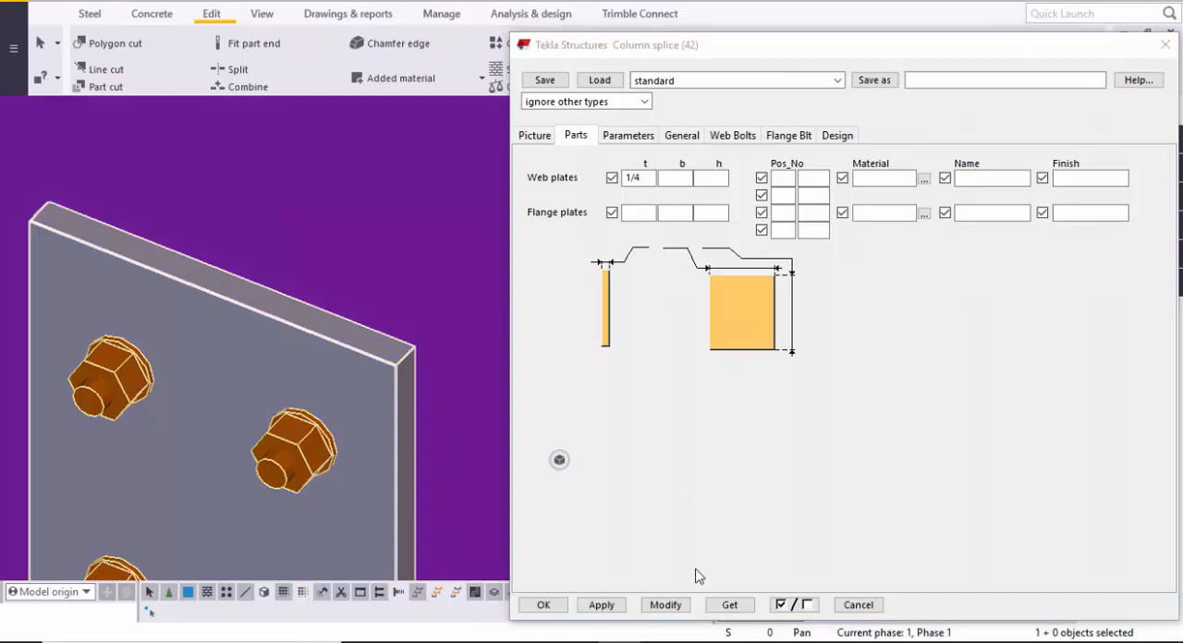
click(670, 608)
scroll(406, 368, up, 3)
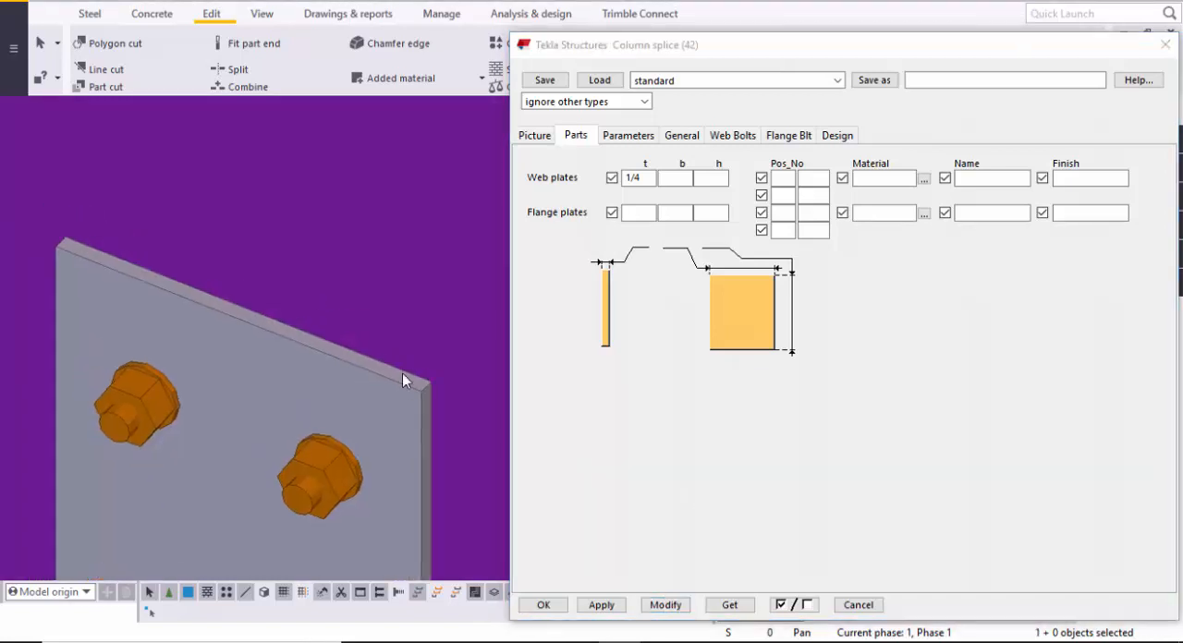
scroll(371, 383, down, 9)
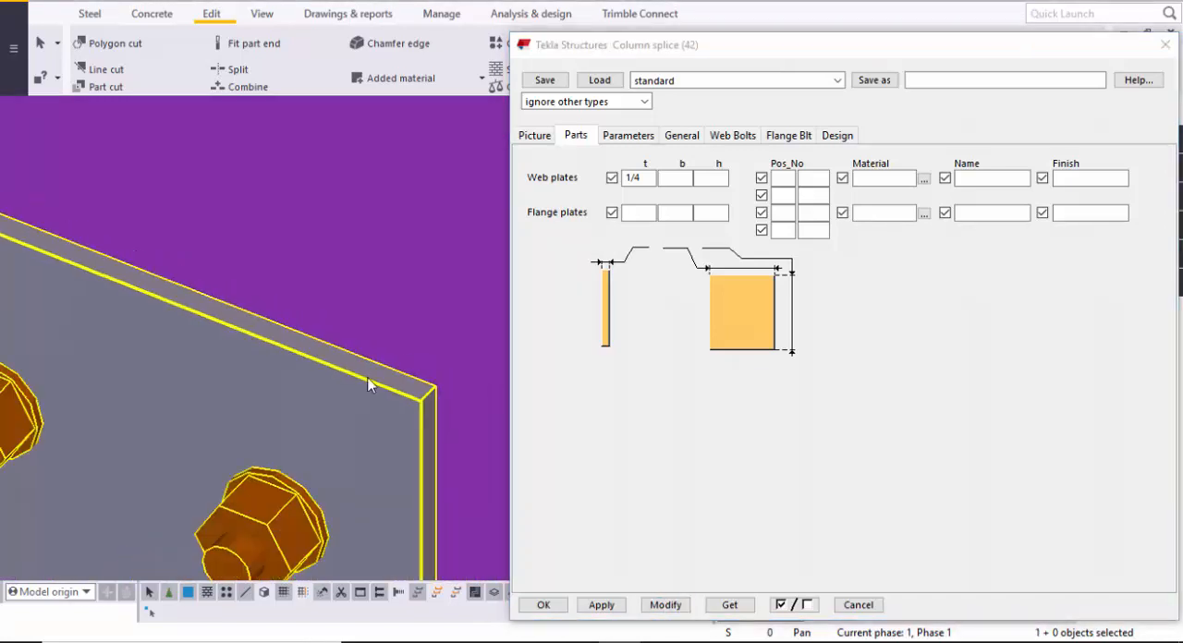
middle_drag(365, 403, 371, 252)
scroll(382, 222, up, 8)
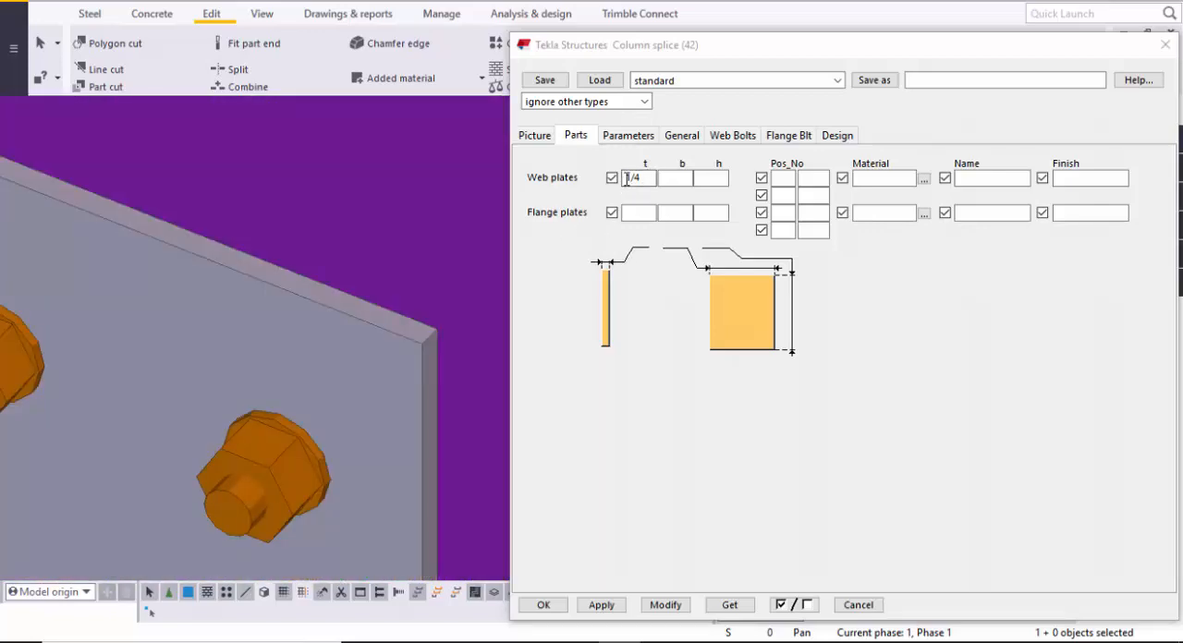
scroll(296, 370, down, 3)
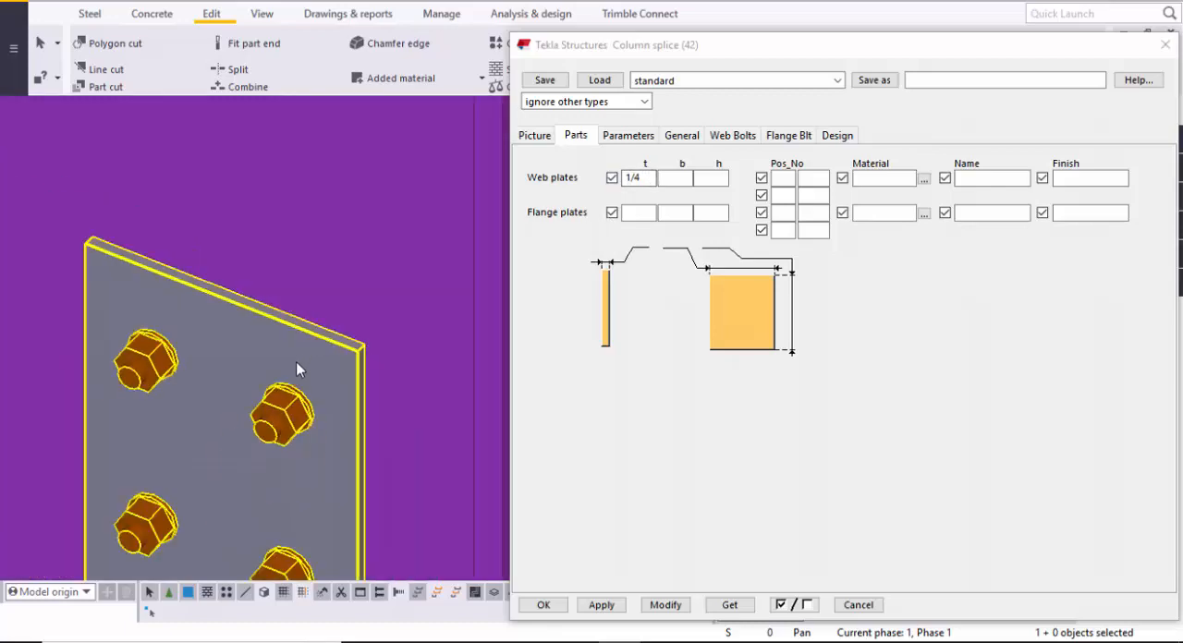
- Set the flange bolt size to 1/2, modify the connection, and check the bolts on the flange plate
scroll(295, 370, down, 5)
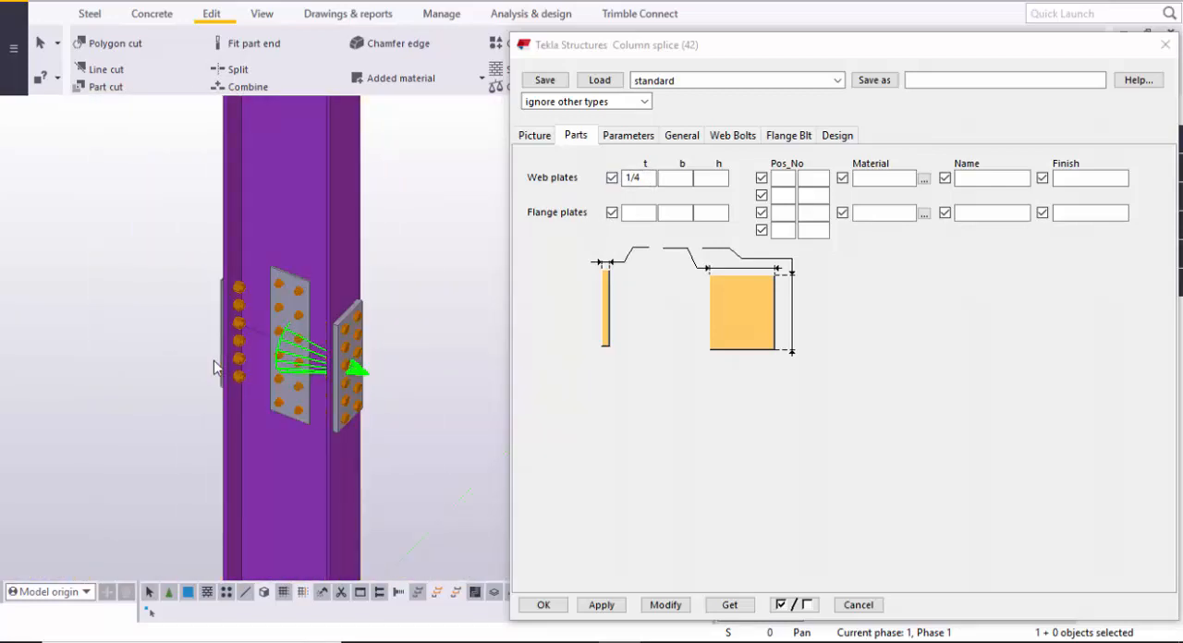
scroll(214, 367, up, 6)
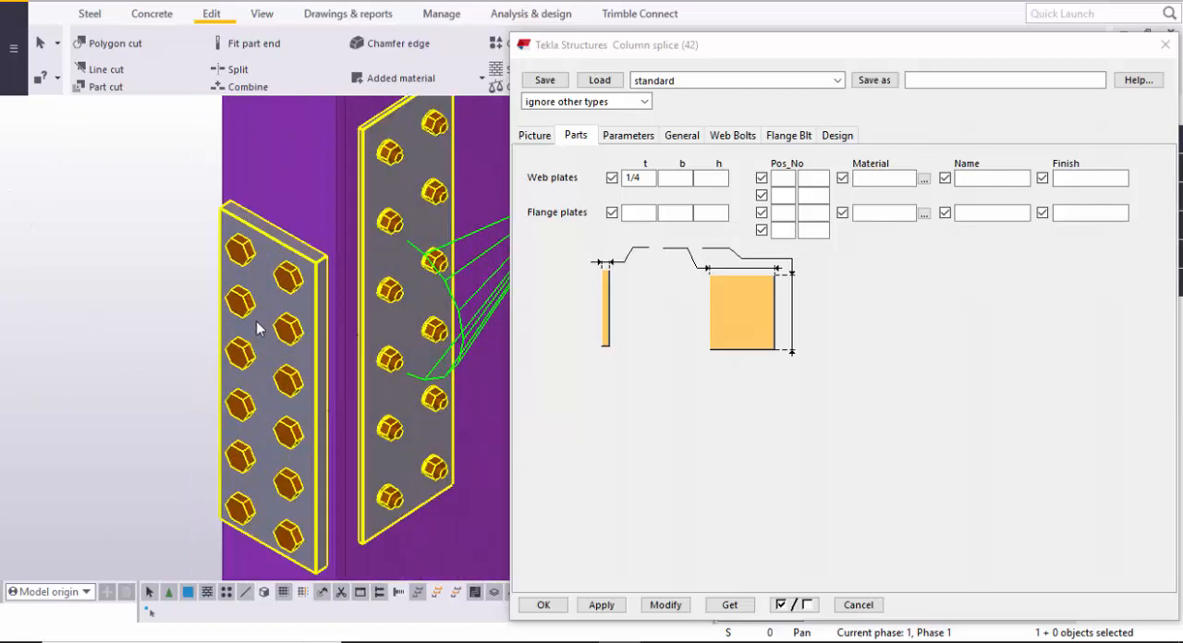
scroll(259, 328, up, 2)
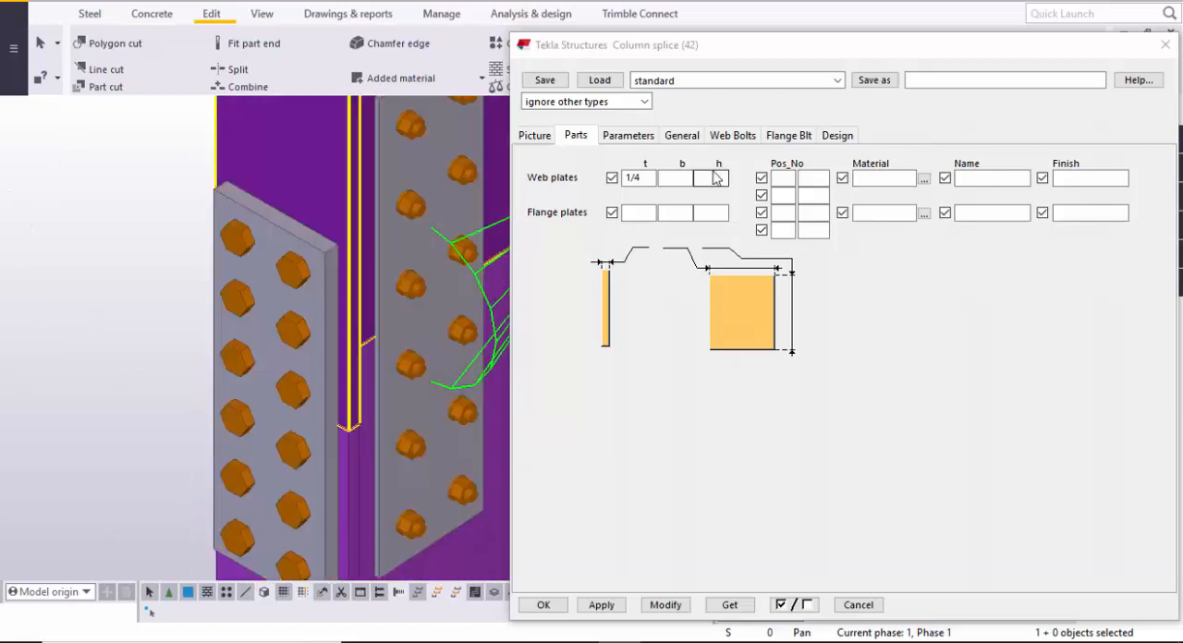
middle_drag(314, 334, 291, 299)
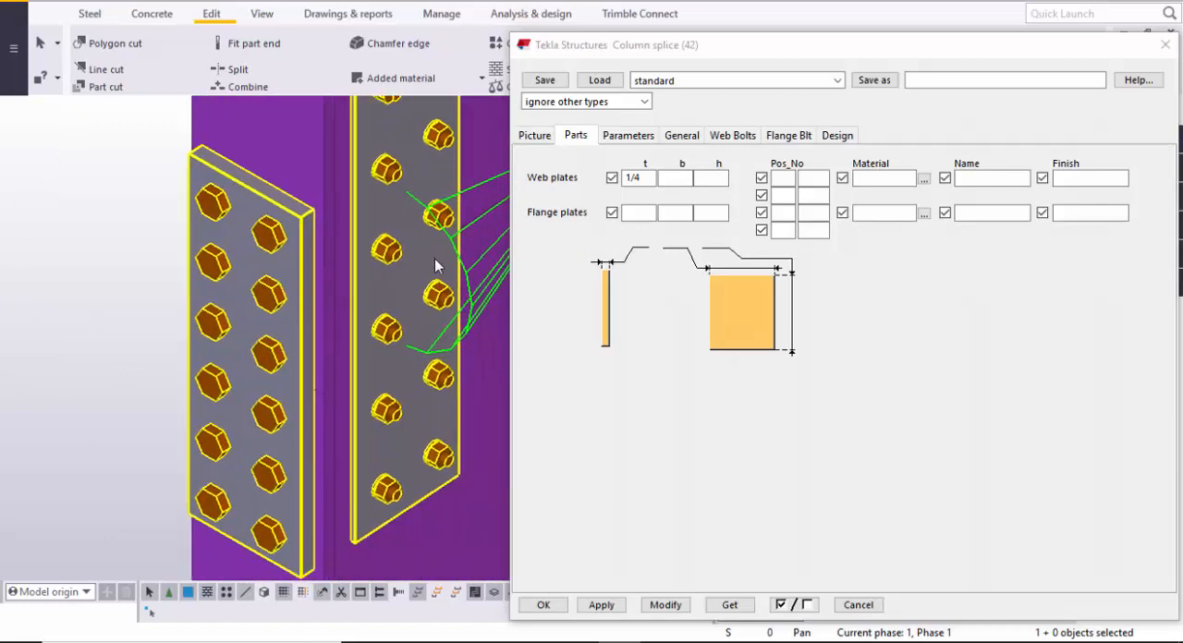
click(791, 137)
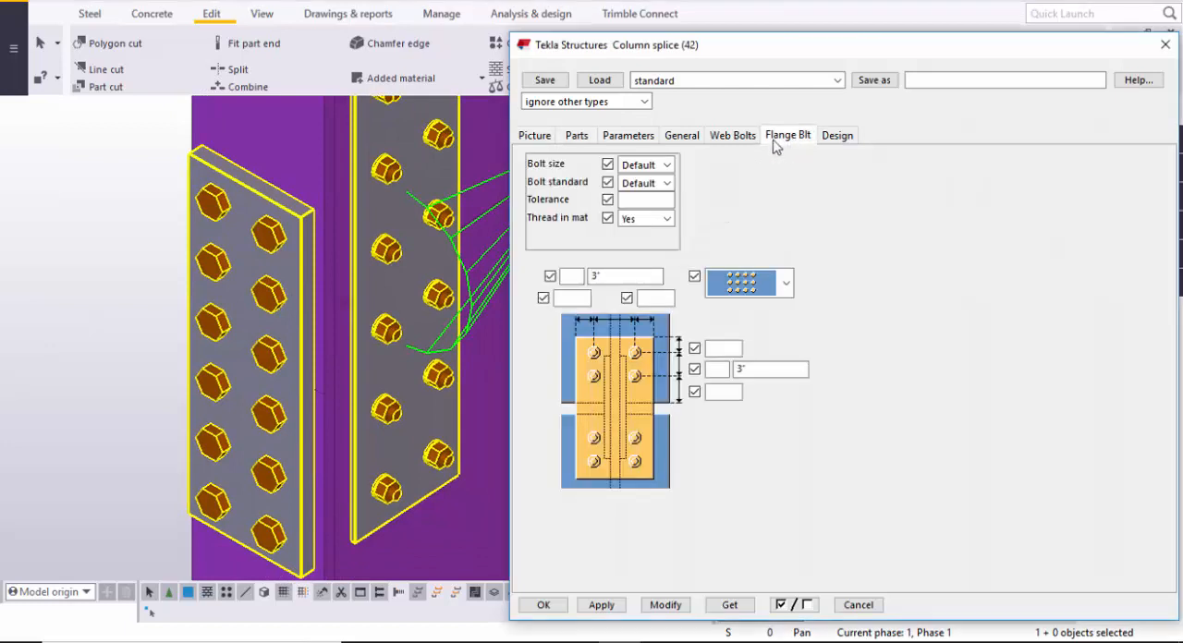
click(639, 166)
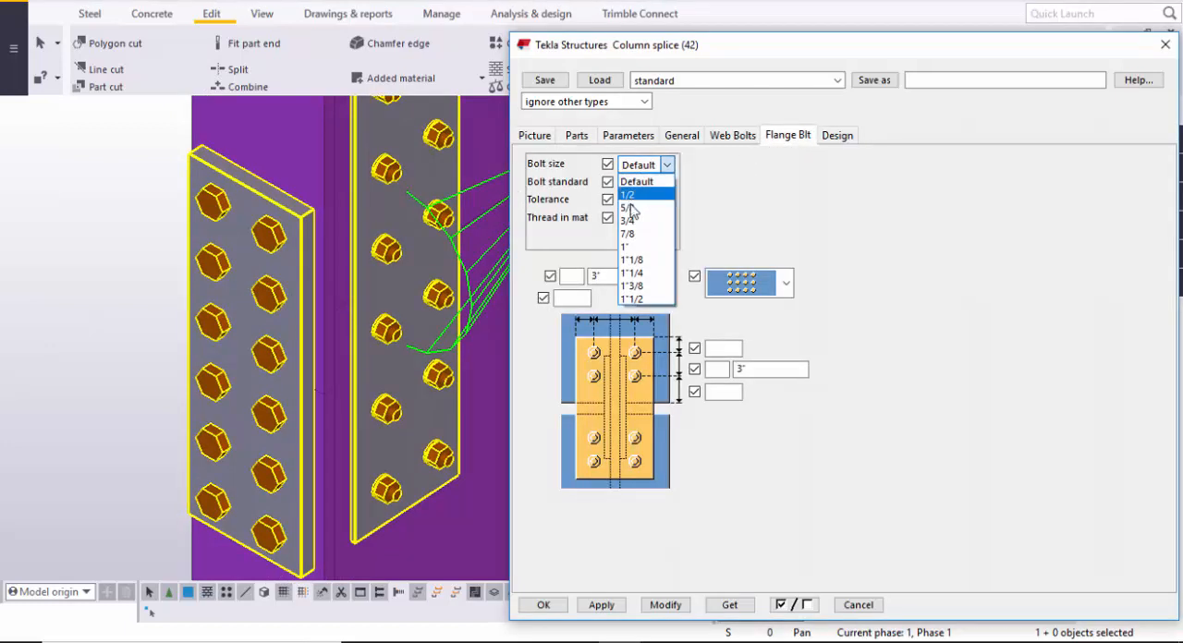
click(631, 194)
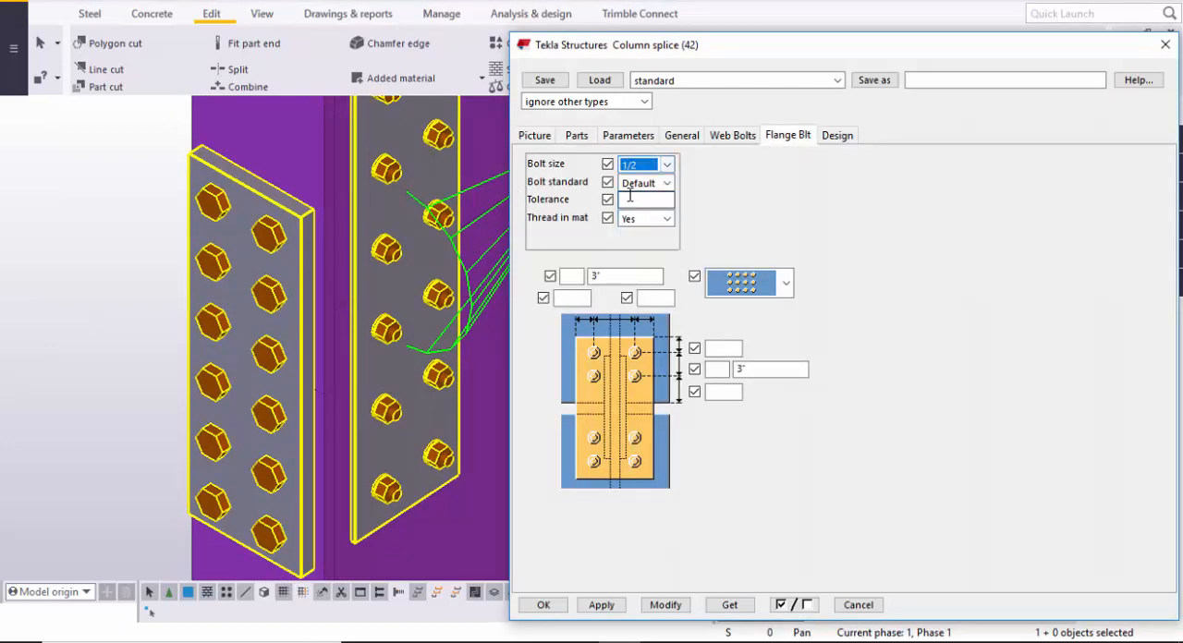
click(667, 606)
scroll(305, 368, up, 5)
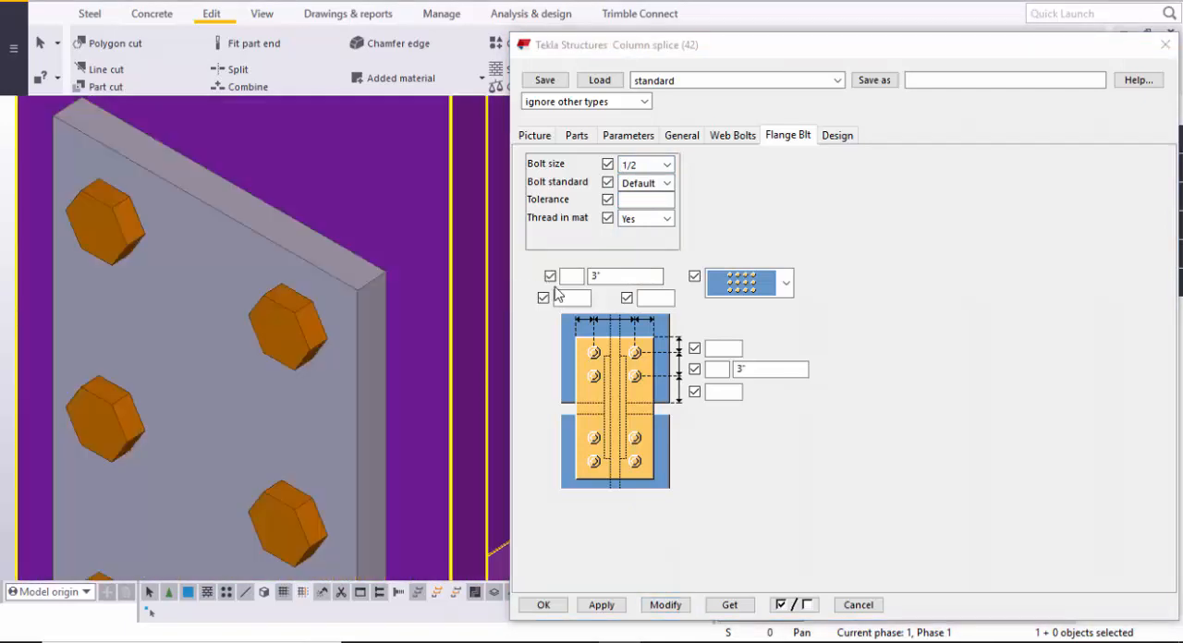
- Set the flange bolts to 2 columns with horizontal edge distances of 1"1/2 on both sides, and modify the connection
click(574, 276)
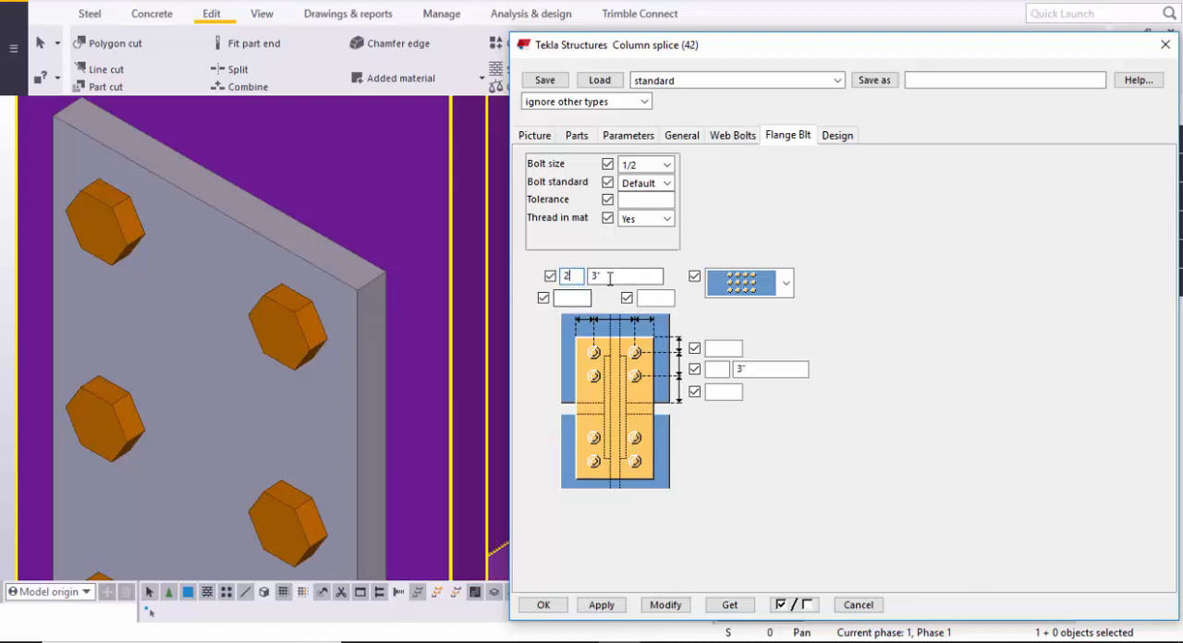
click(592, 276)
click(576, 300)
click(654, 298)
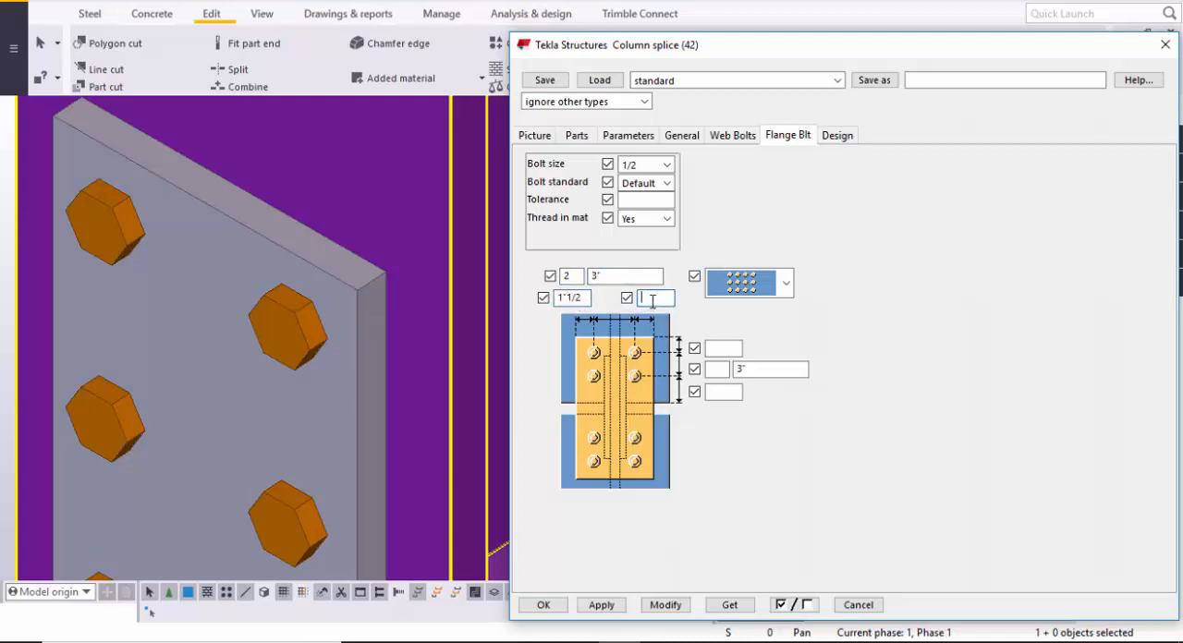
text(1.5)
click(665, 605)
scroll(289, 417, down, 2)
scroll(263, 378, down, 1)
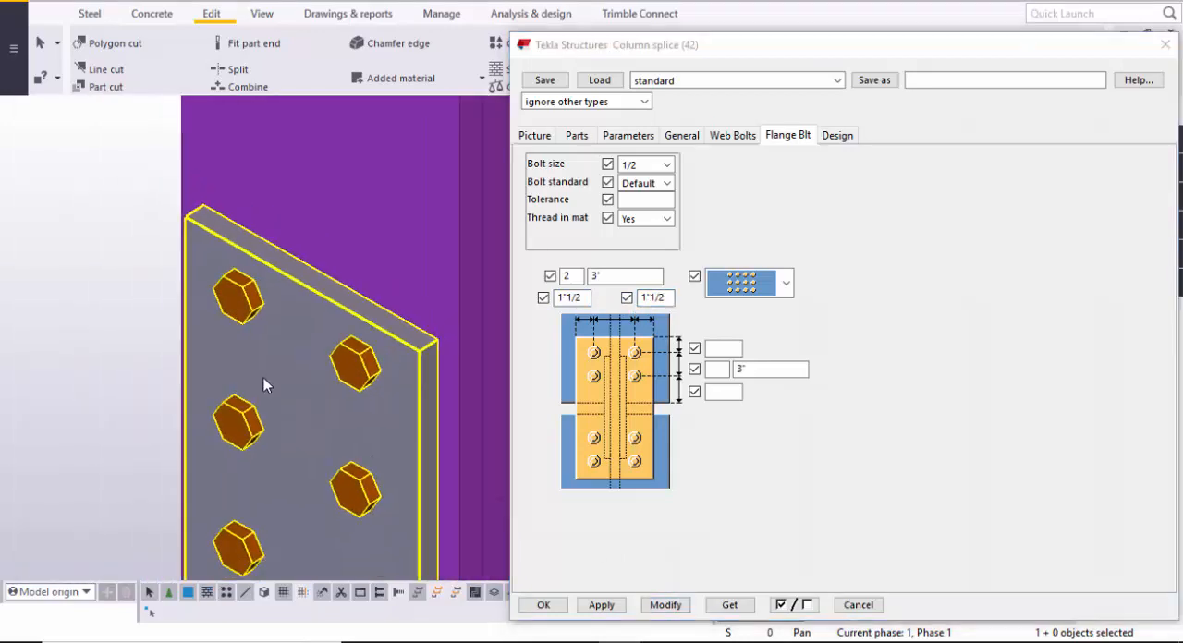
ctrl+middle_drag(251, 375, 517, 298)
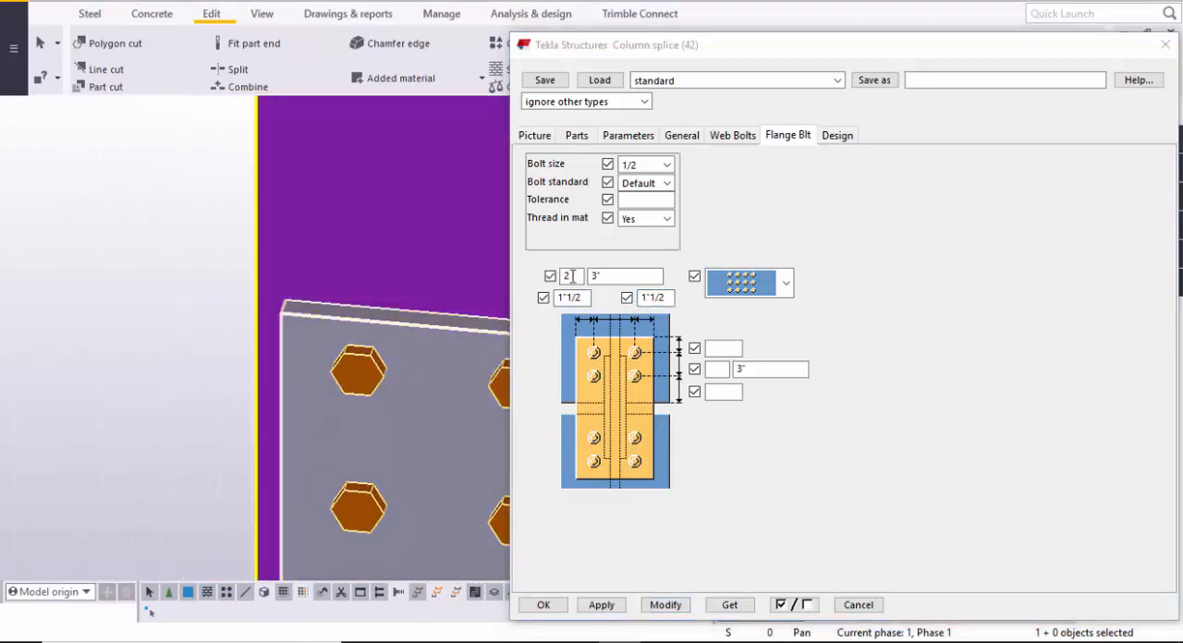
- Examine the flange plate's two bolt columns, their 3" horizontal spacing, and the distances to the plate's side edges
scroll(349, 426, down, 3)
scroll(333, 322, down, 3)
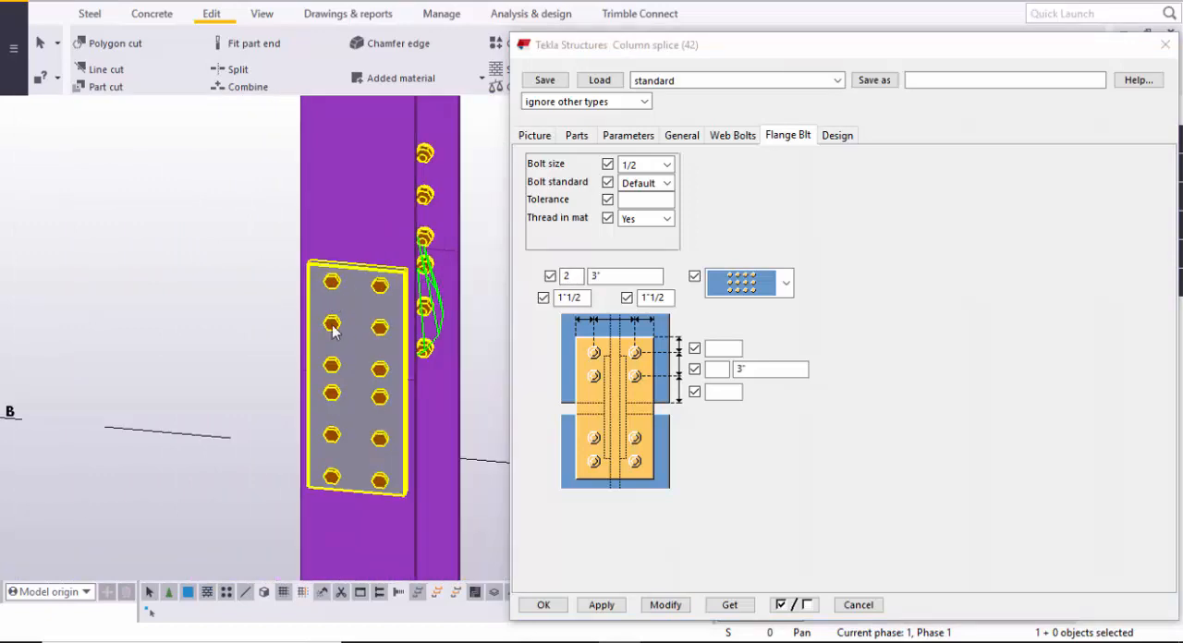
scroll(361, 491, up, 5)
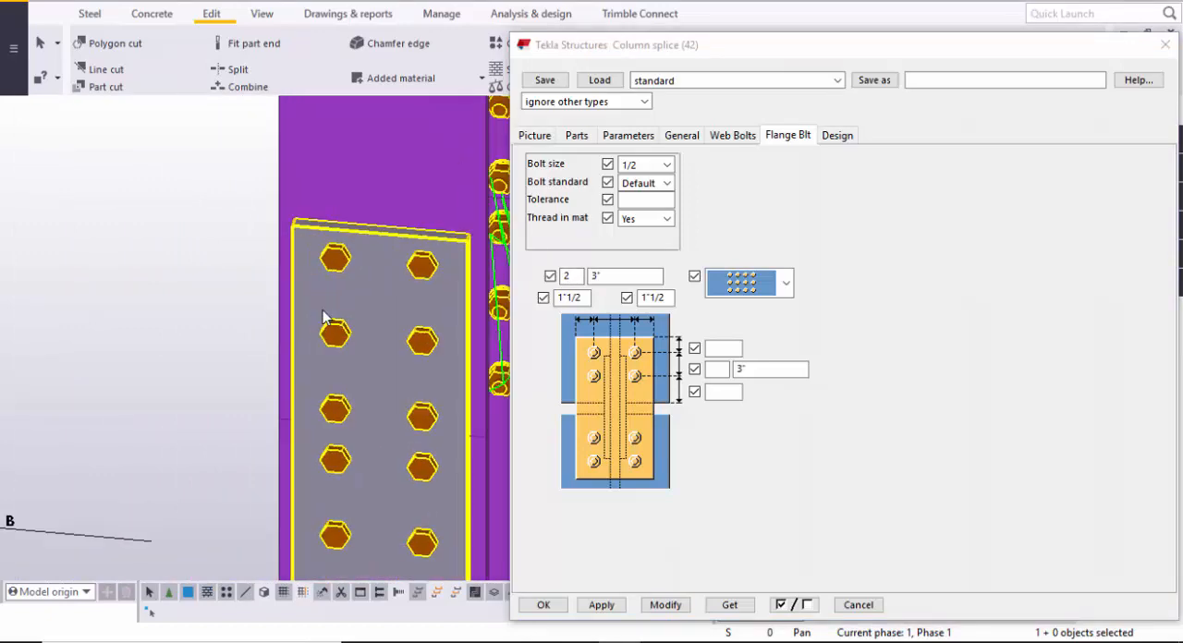
click(629, 276)
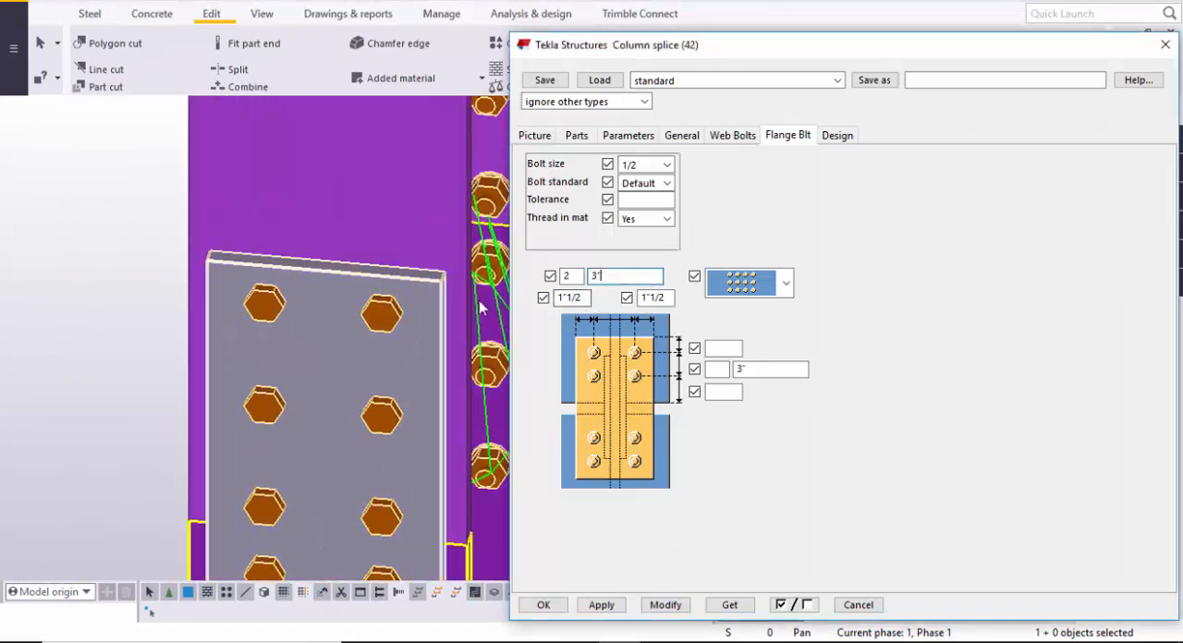
scroll(252, 316, up, 3)
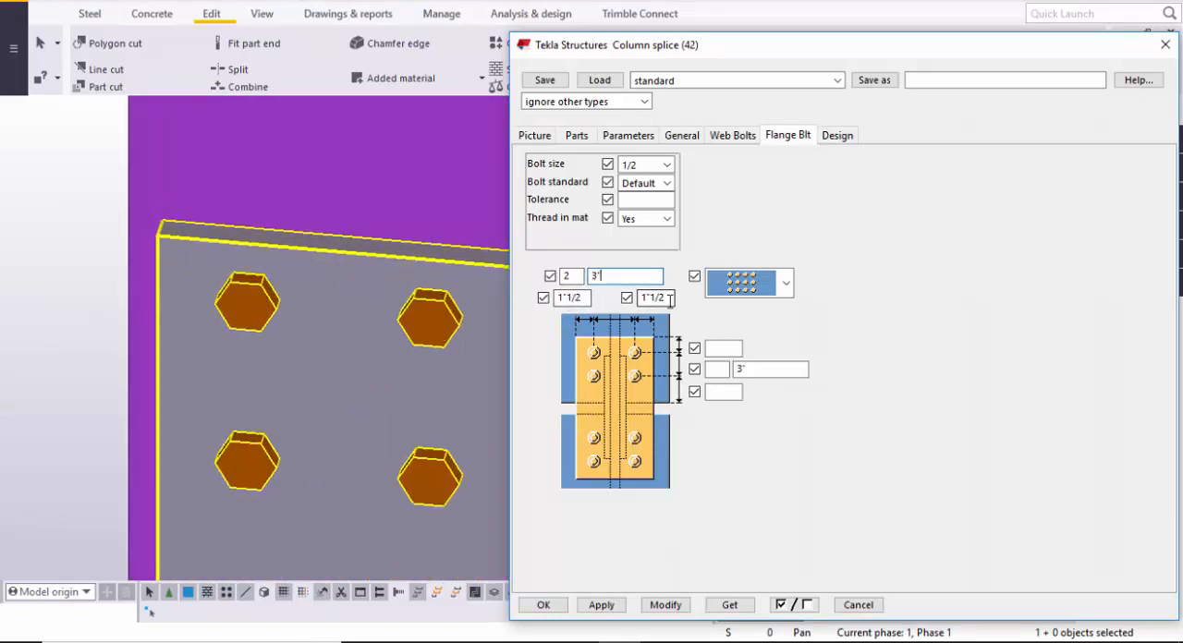
scroll(192, 338, down, 3)
click(190, 338)
scroll(200, 311, up, 2)
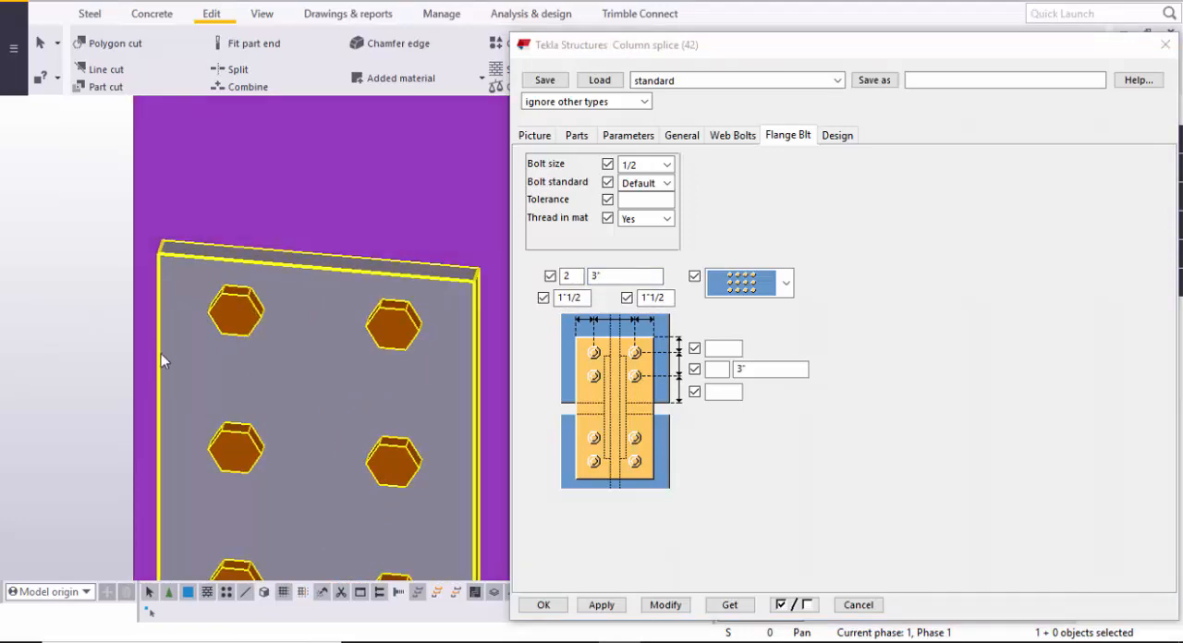
scroll(412, 388, down, 5)
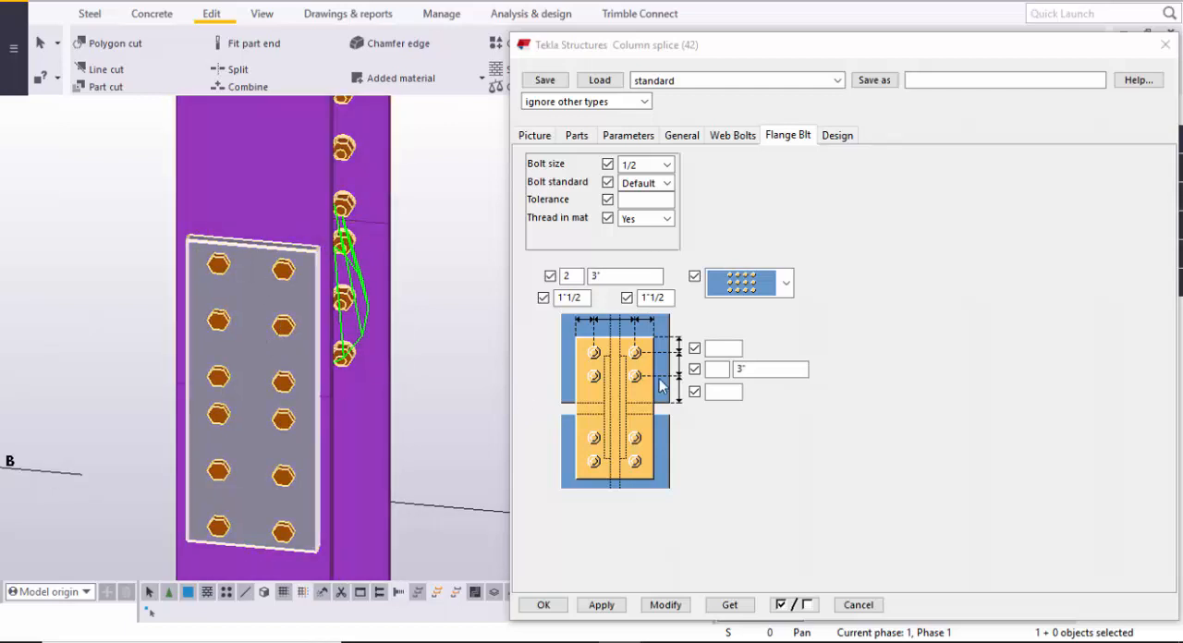
- Set the flange bolts to 3 rows spaced 4" with vertical edge distances of 2", and modify the connection
click(725, 347)
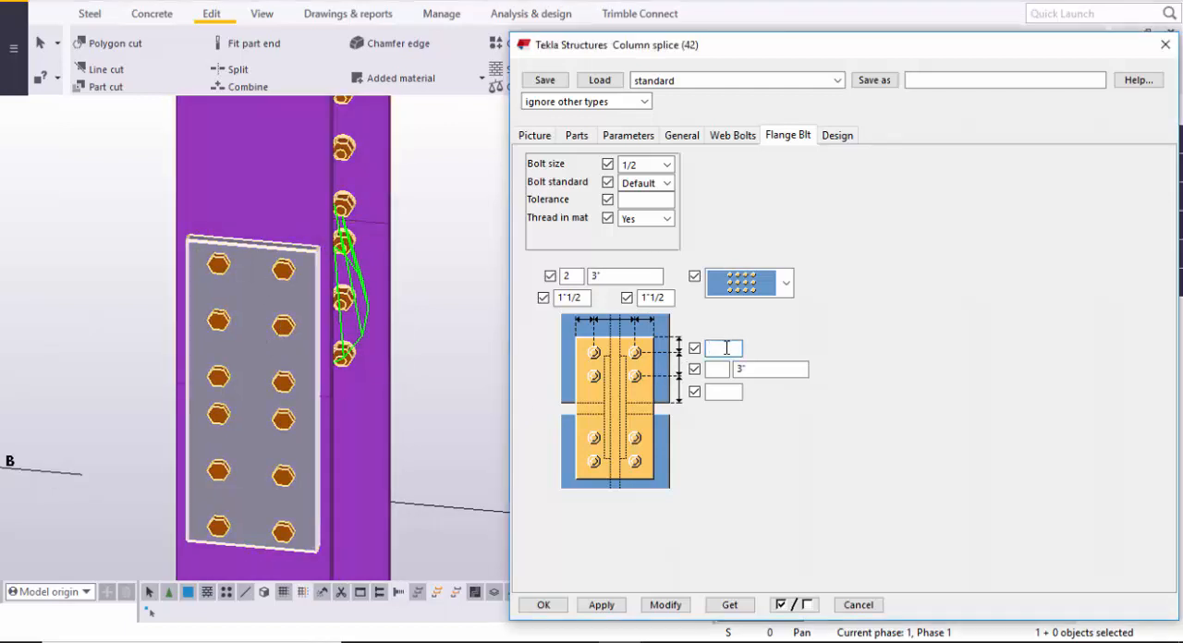
text(2)
click(726, 369)
text(3)
key(Tab)
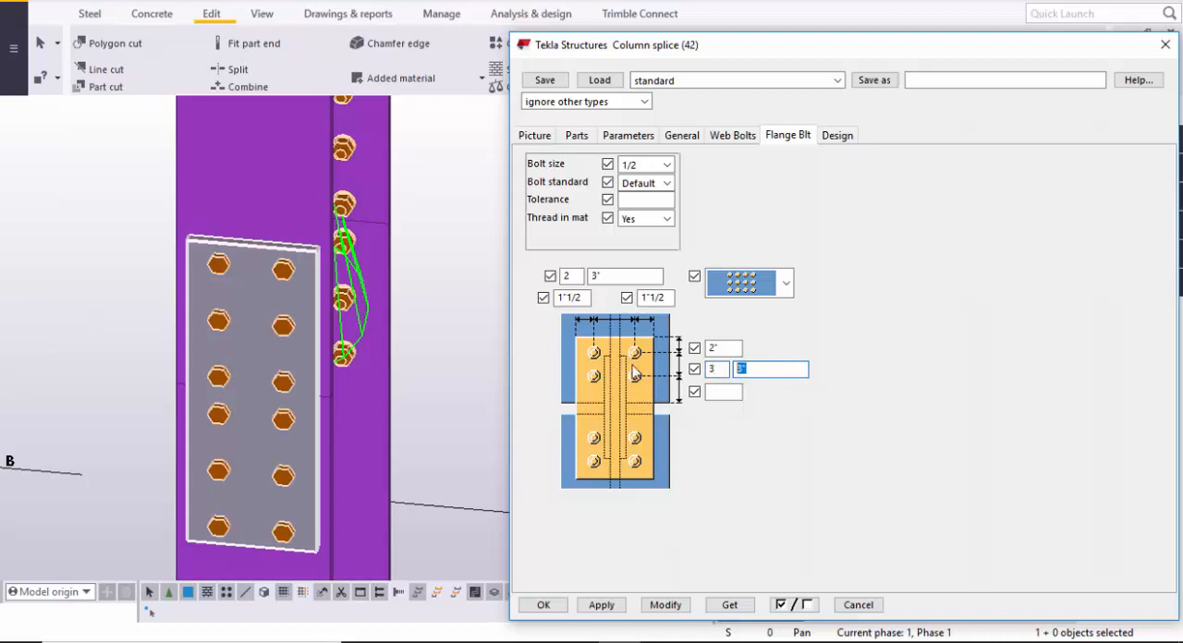
text(4)
click(723, 394)
text(2)
click(667, 604)
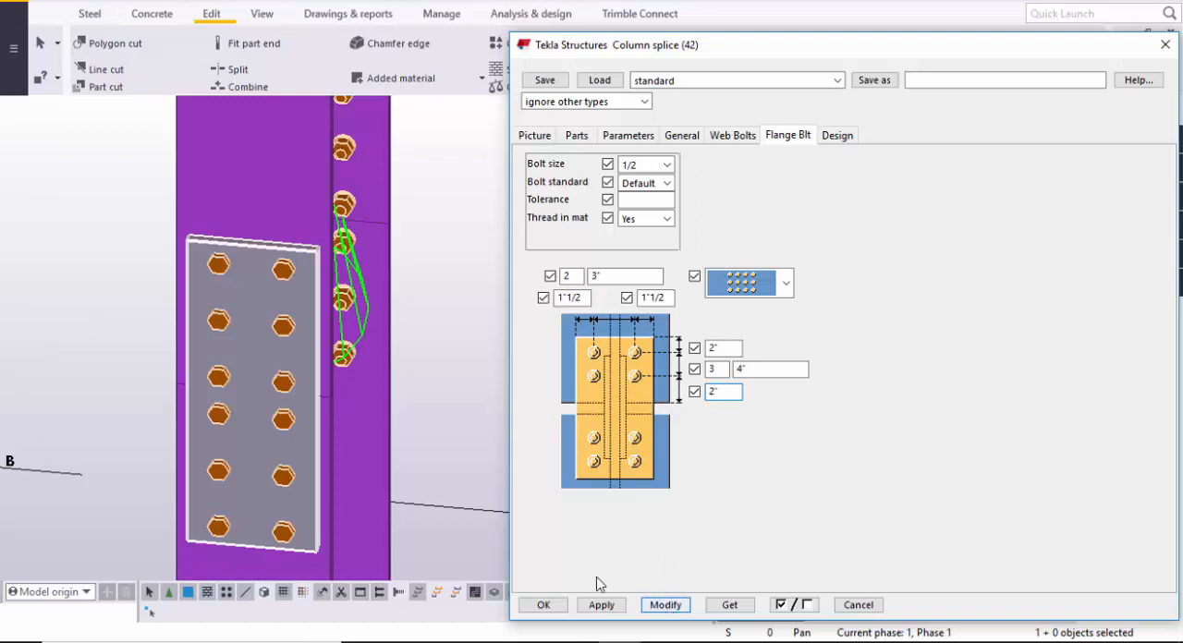
- Examine the flange plate's bolt rows along its full height, comparing their vertical spacing and edge distances with the settings
scroll(311, 426, up, 3)
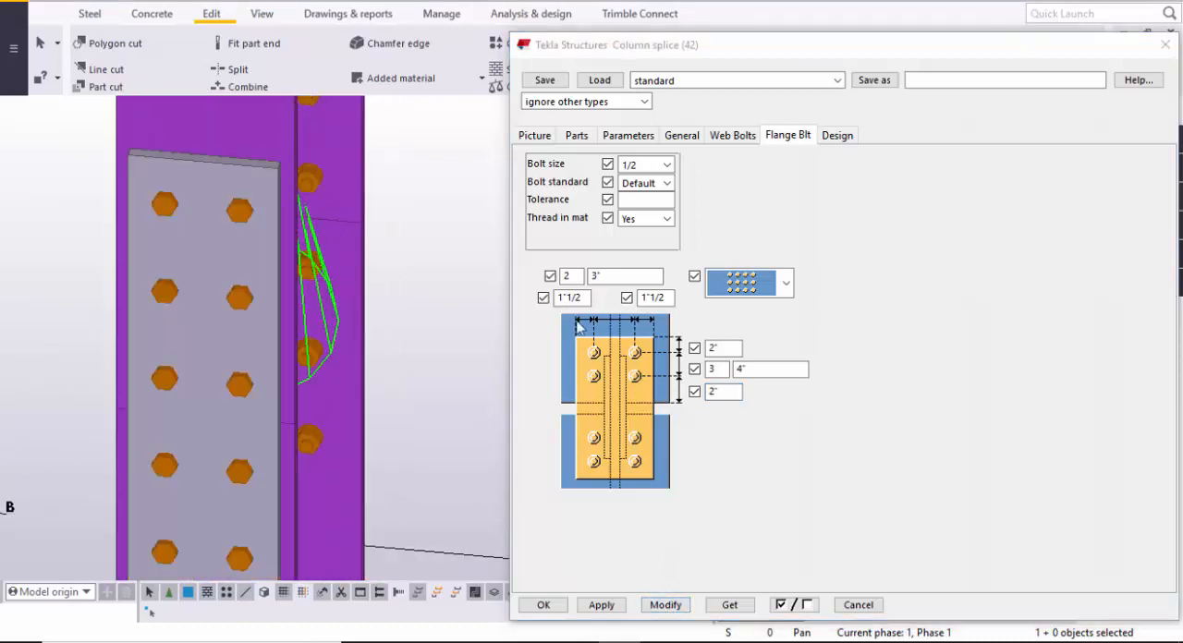
scroll(238, 190, up, 4)
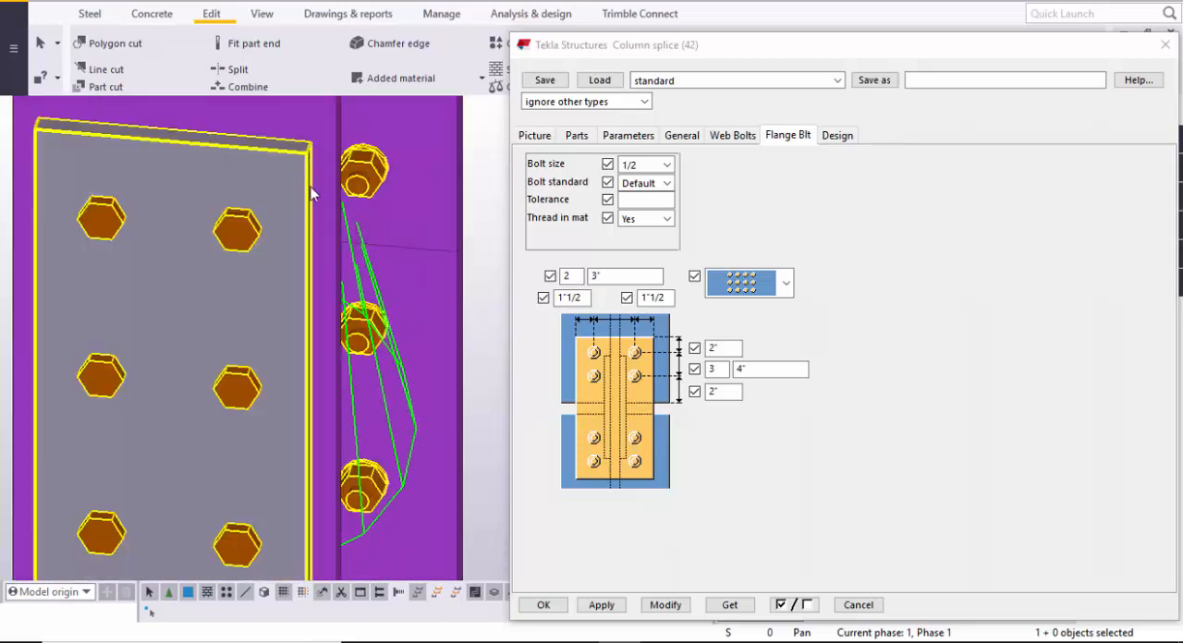
scroll(255, 231, down, 4)
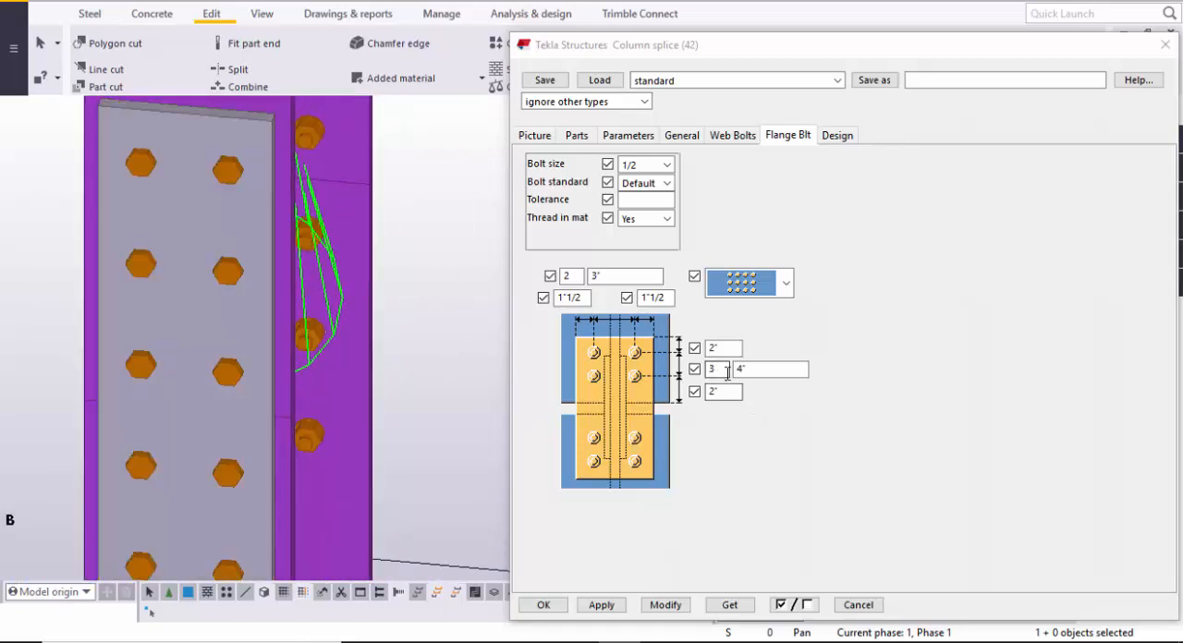
scroll(218, 218, up, 1)
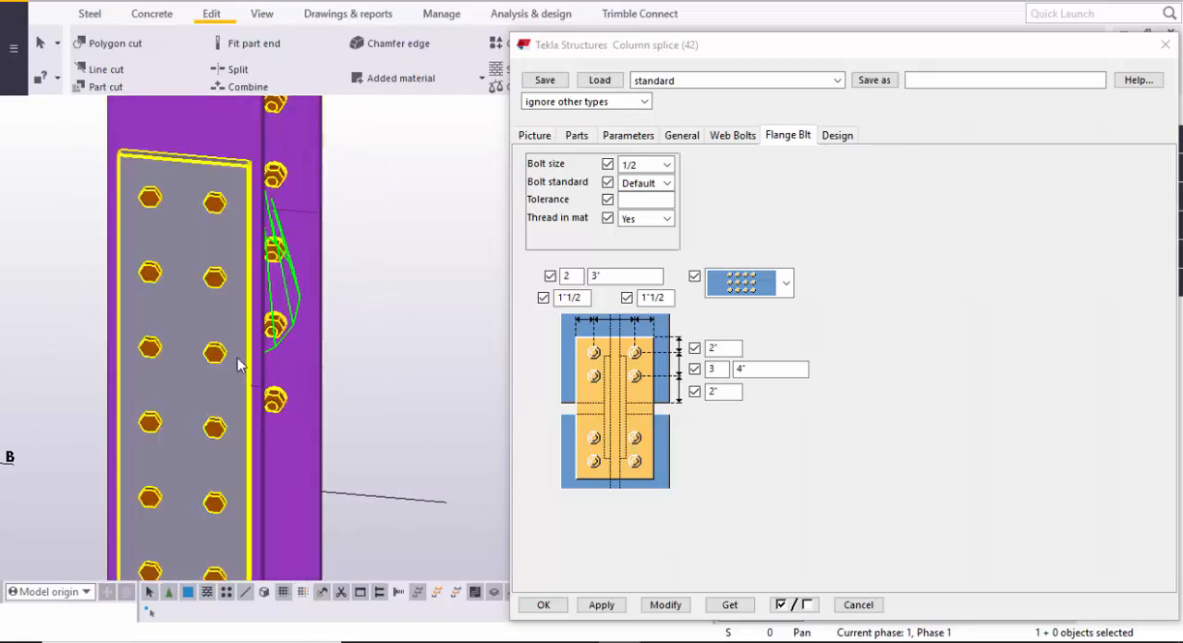
middle_drag(214, 380, 204, 278)
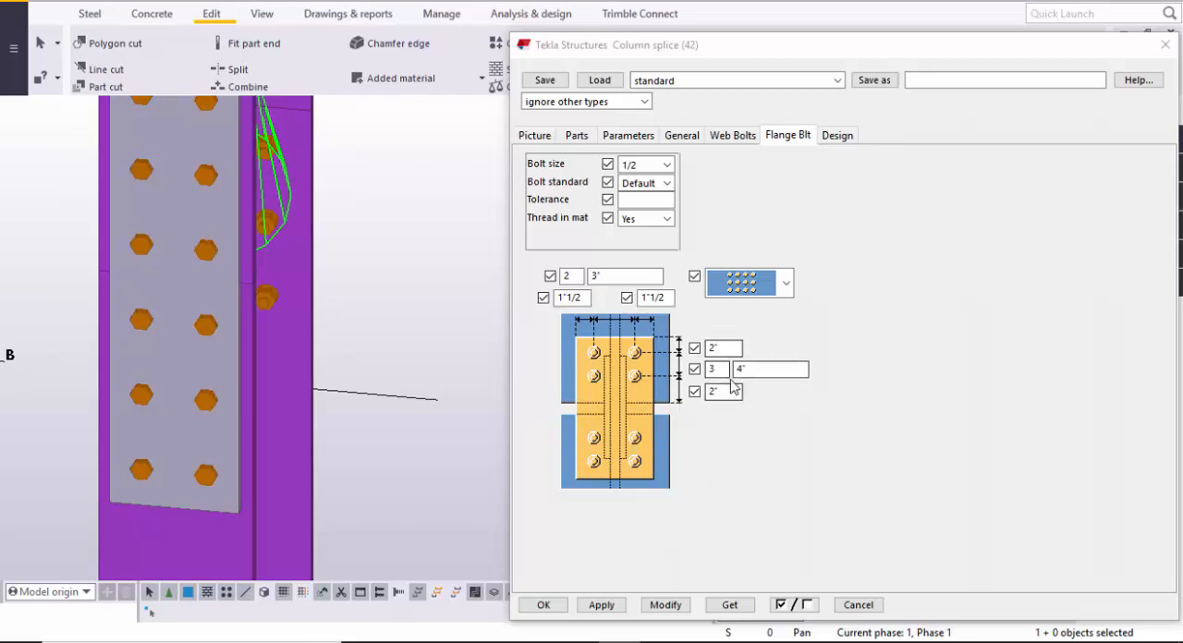
scroll(304, 334, down, 1)
middle_drag(297, 343, 310, 464)
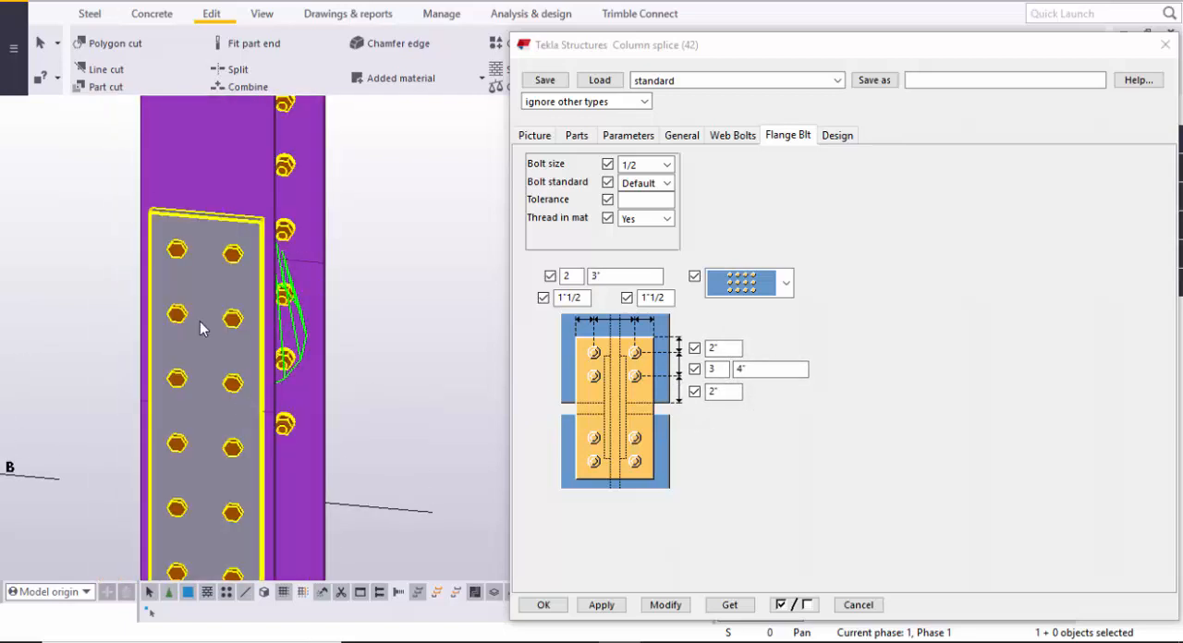
middle_drag(250, 471, 236, 426)
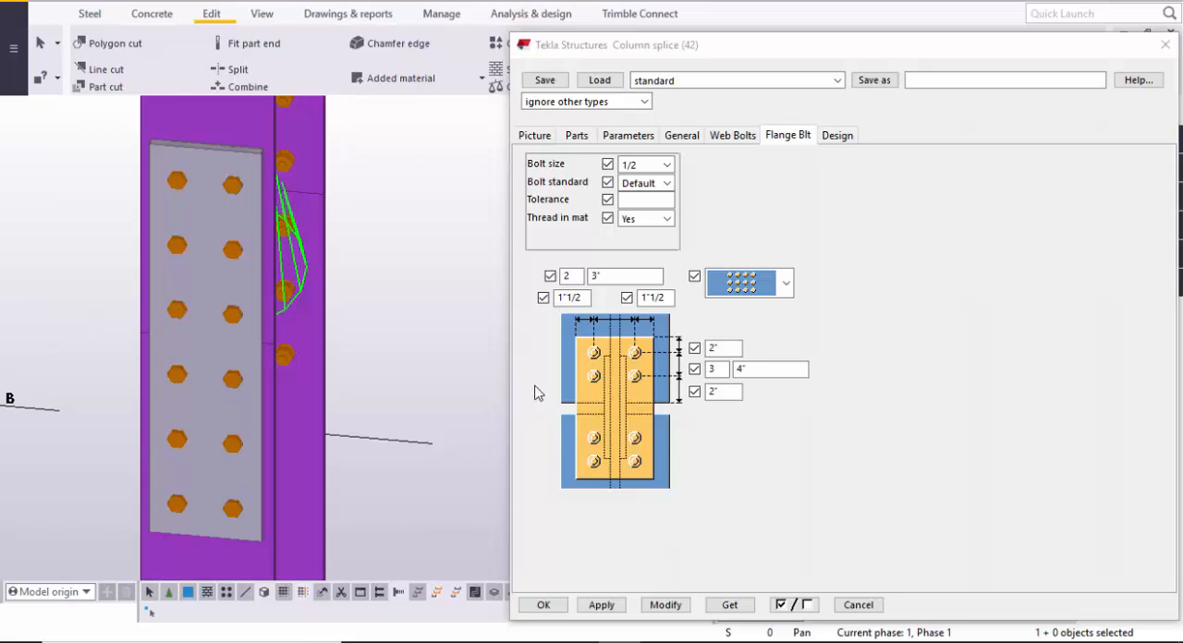
- Modify the connection with the current flange bolt settings and check the web and flange plates together
click(666, 601)
scroll(283, 446, down, 5)
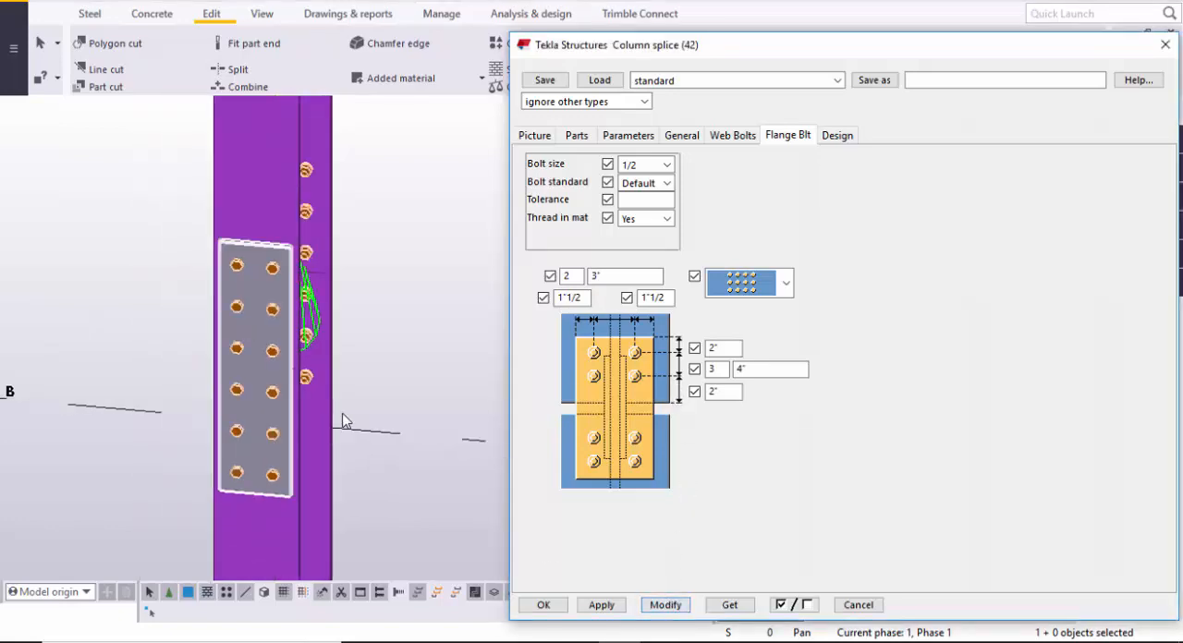
ctrl+middle_drag(302, 438, 150, 413)
scroll(268, 406, up, 4)
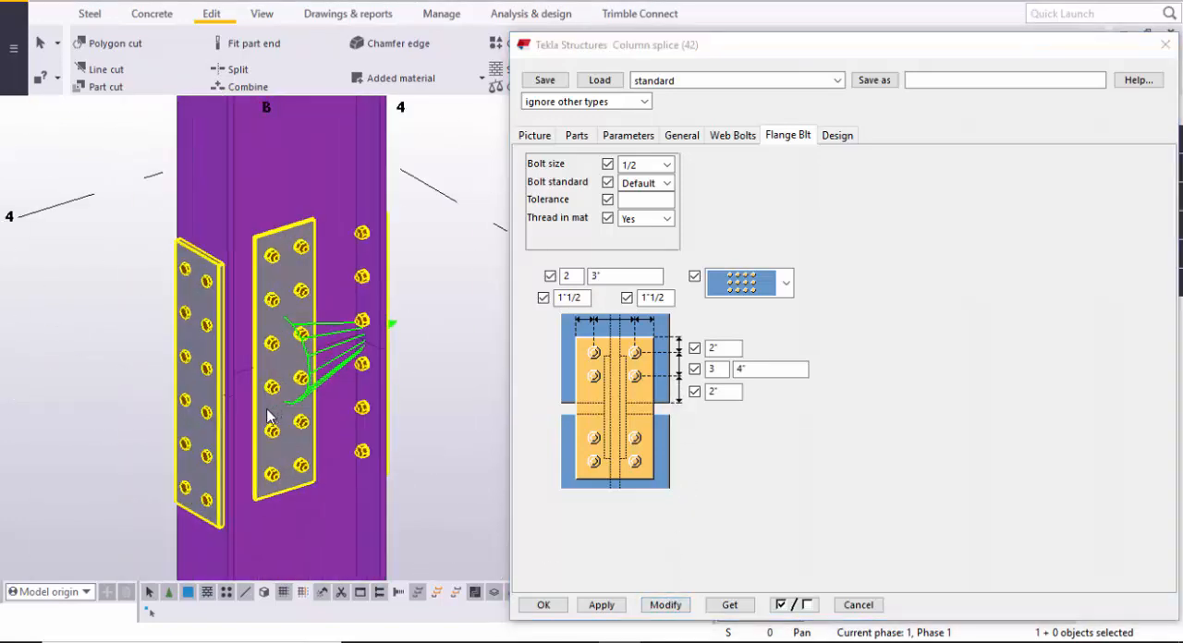
scroll(277, 444, down, 1)
ctrl+middle_drag(280, 447, 183, 310)
scroll(181, 309, up, 6)
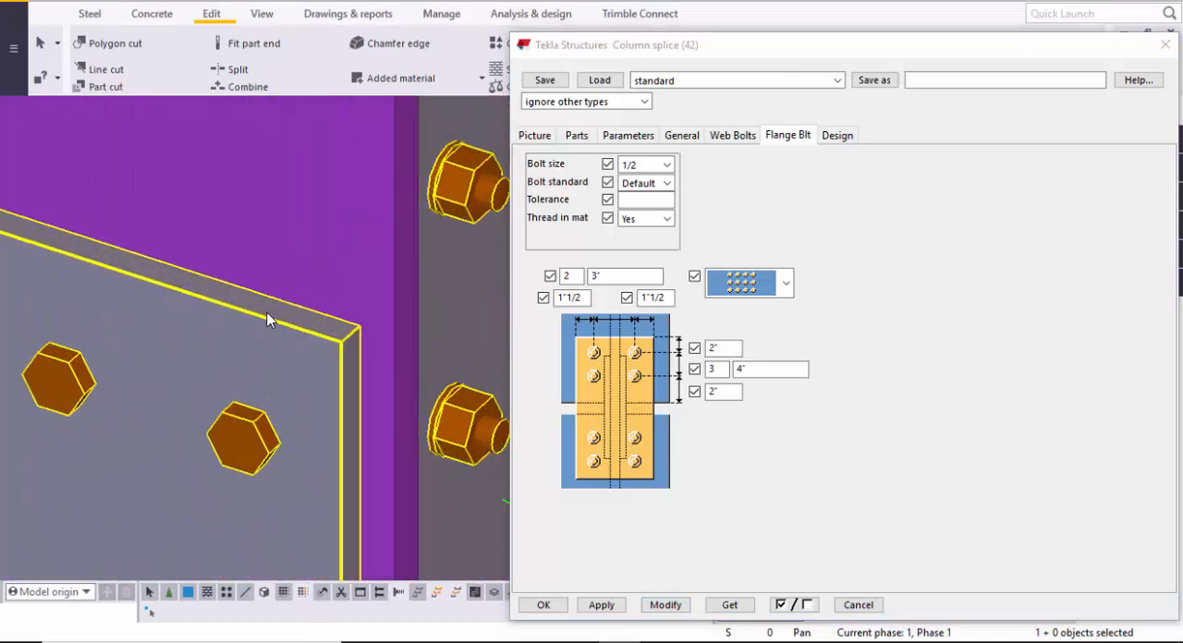
- Examine the flange plate from its upper edge to its lower edge, including the plate's thickness
scroll(268, 323, down, 5)
ctrl+middle_drag(287, 272, 250, 297)
scroll(250, 298, up, 3)
scroll(354, 319, down, 2)
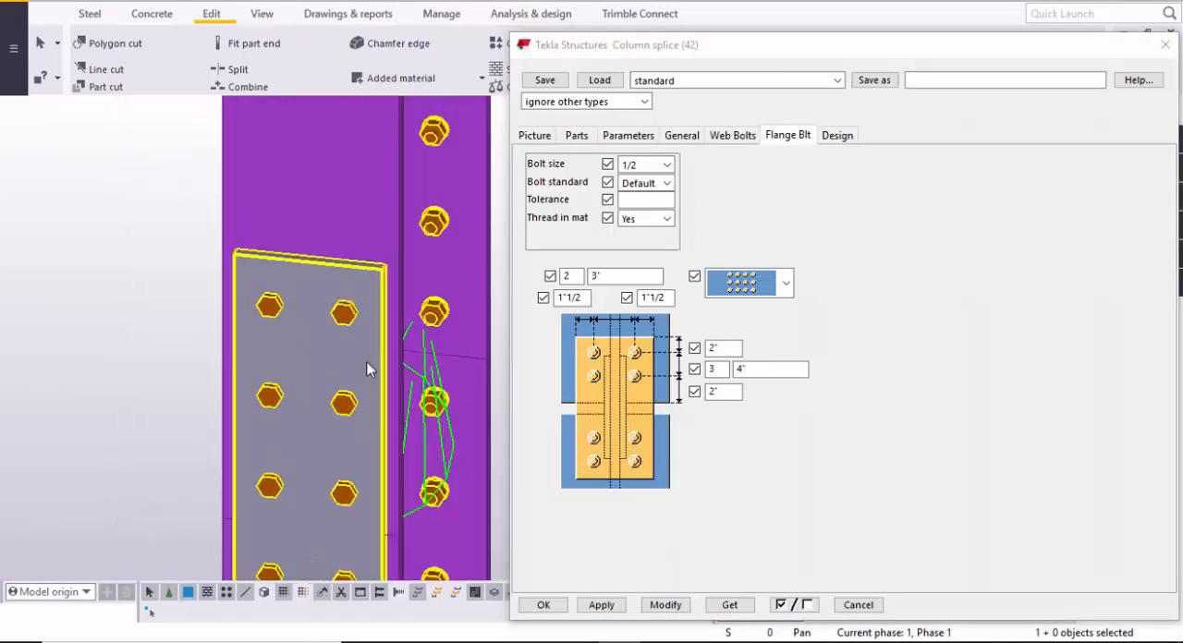
middle_drag(368, 374, 344, 238)
scroll(353, 324, down, 2)
middle_drag(356, 351, 348, 233)
middle_drag(334, 367, 304, 395)
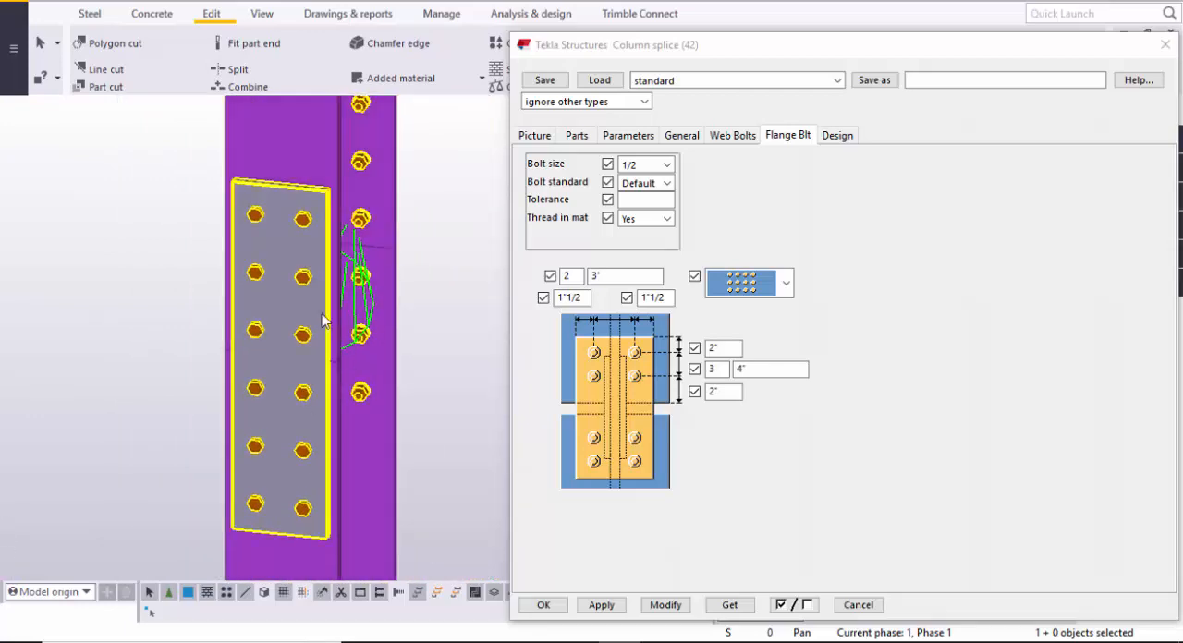
middle_drag(336, 270, 338, 400)
scroll(318, 294, up, 3)
ctrl+middle_drag(324, 292, 351, 373)
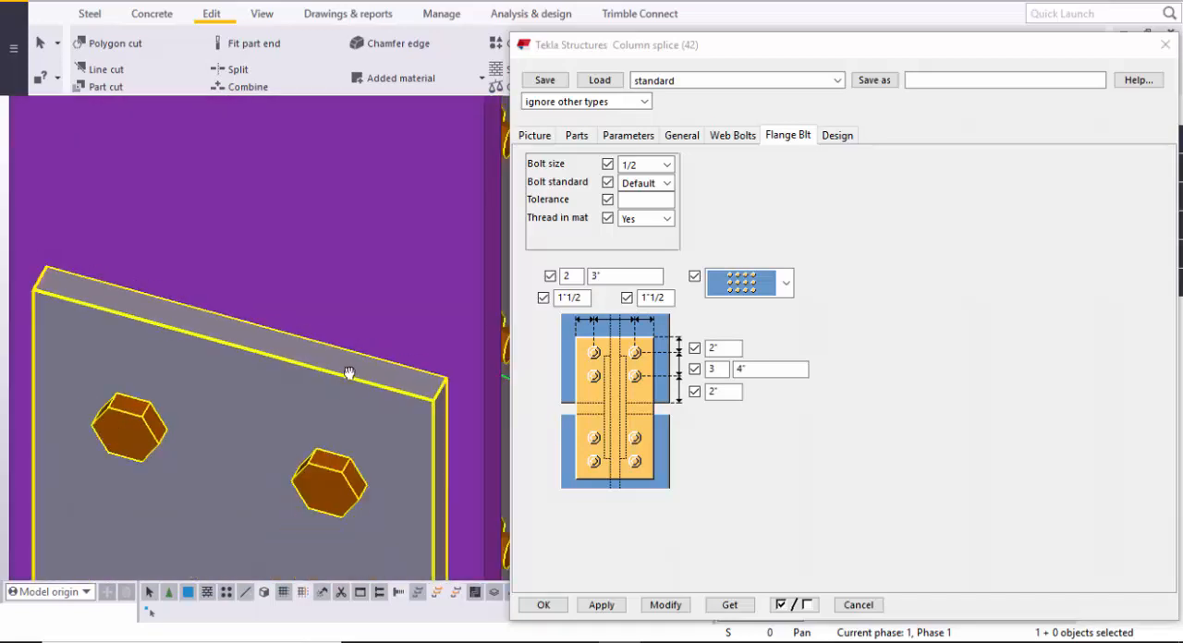
- Set the flange plates' thickness to 1/4, modify the connection, and check the plate edge up close
click(576, 136)
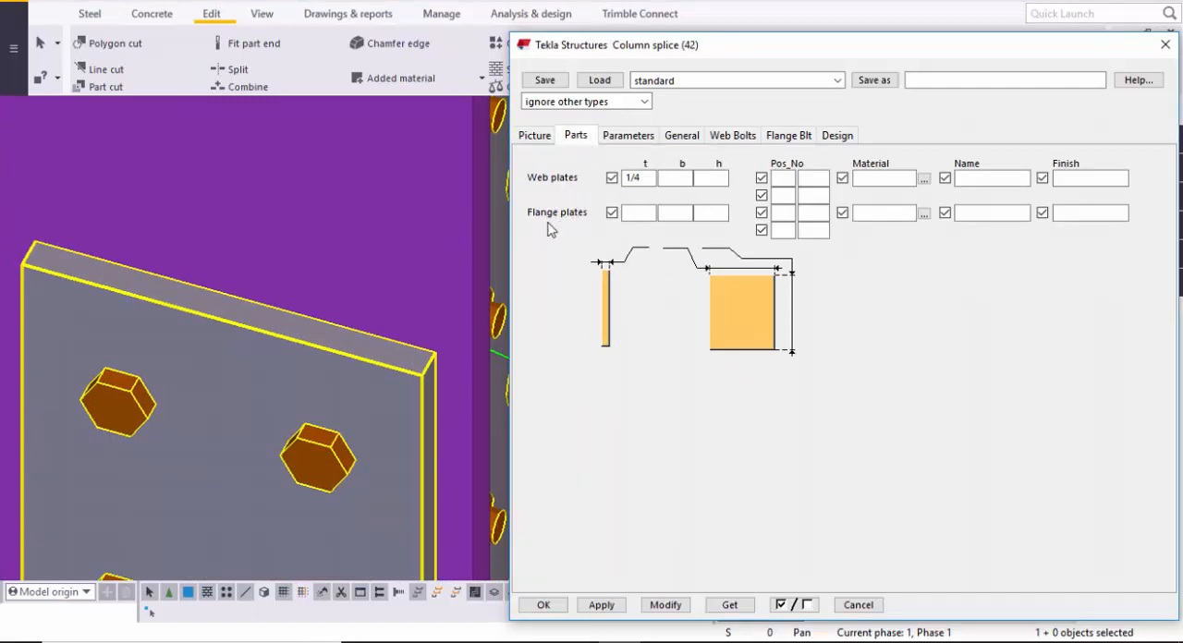
click(629, 213)
click(671, 606)
scroll(362, 338, up, 3)
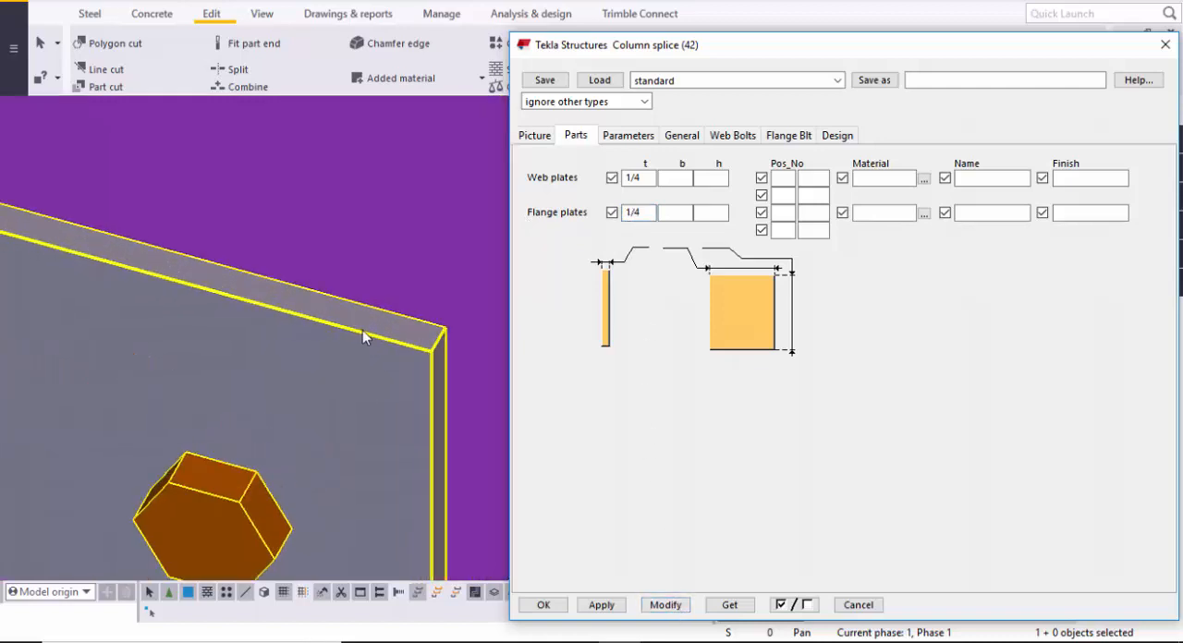
middle_drag(362, 337, 380, 380)
scroll(359, 405, up, 1)
scroll(347, 410, down, 5)
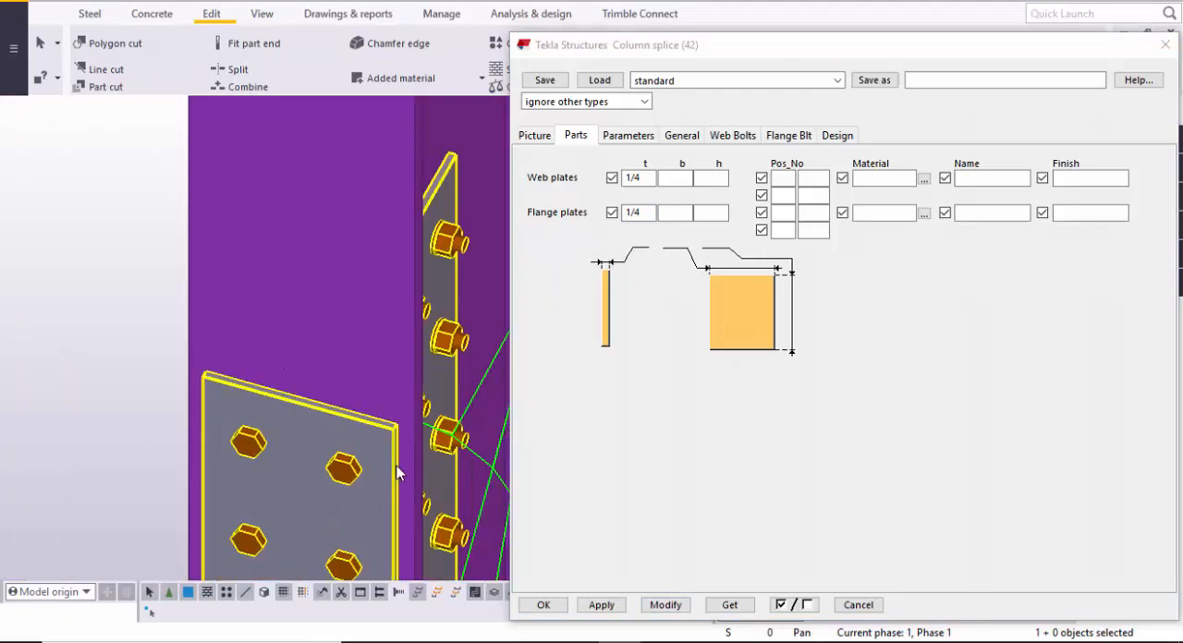
- Examine the column splice from several sides, including the column joint, web plates and flange plates
scroll(397, 473, down, 6)
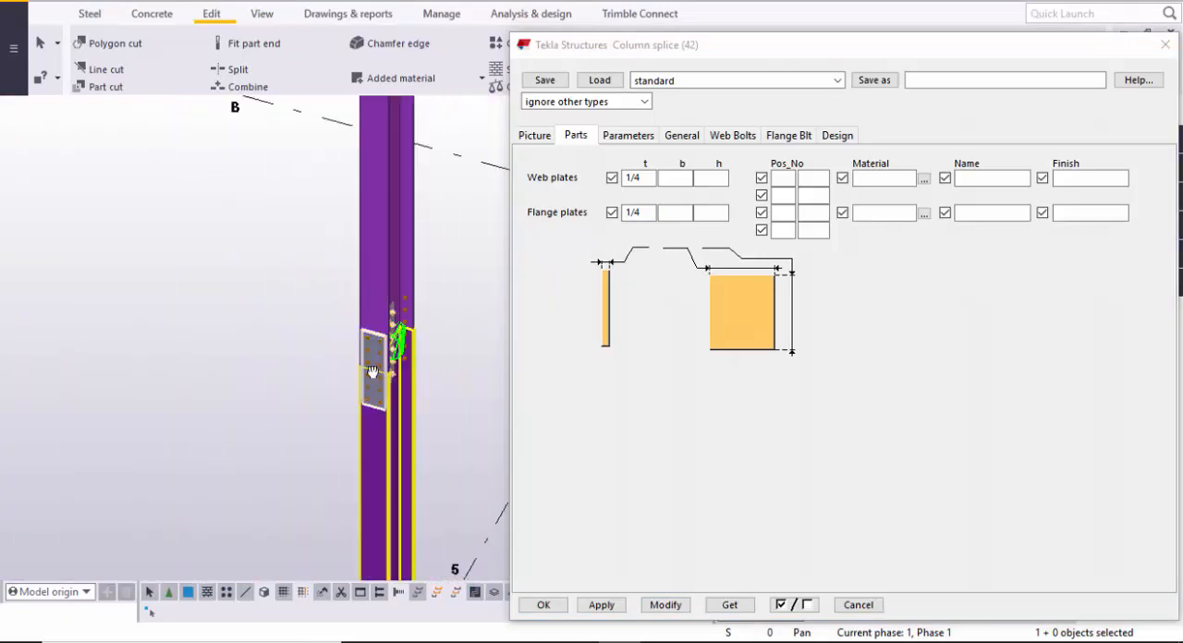
scroll(371, 371, up, 8)
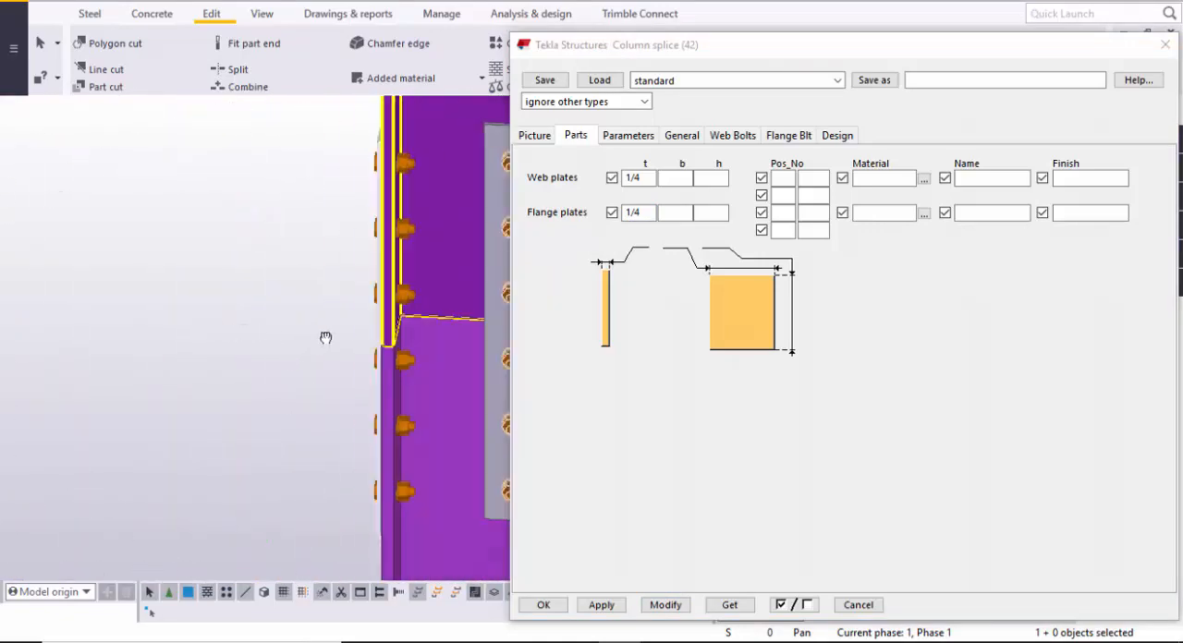
ctrl+middle_drag(325, 338, 505, 359)
scroll(382, 378, down, 2)
middle_drag(383, 378, 198, 365)
ctrl+middle_drag(311, 362, 277, 396)
scroll(277, 395, down, 2)
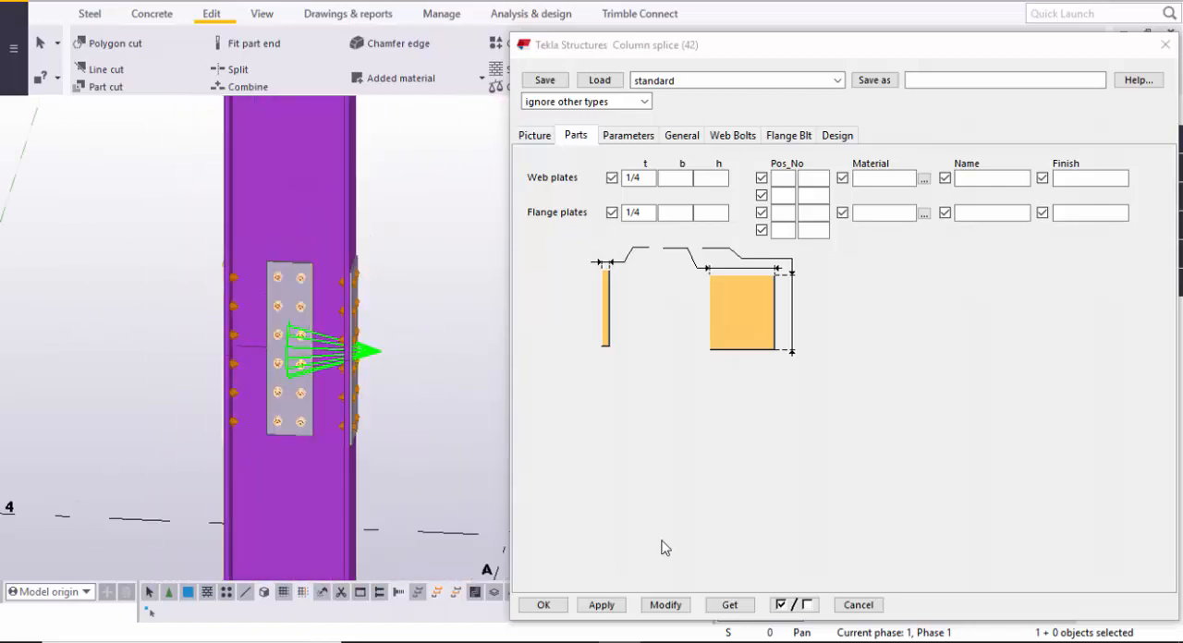
- Modify the connection with the final settings and accept the column splice properties, then view the splice in the model
click(676, 610)
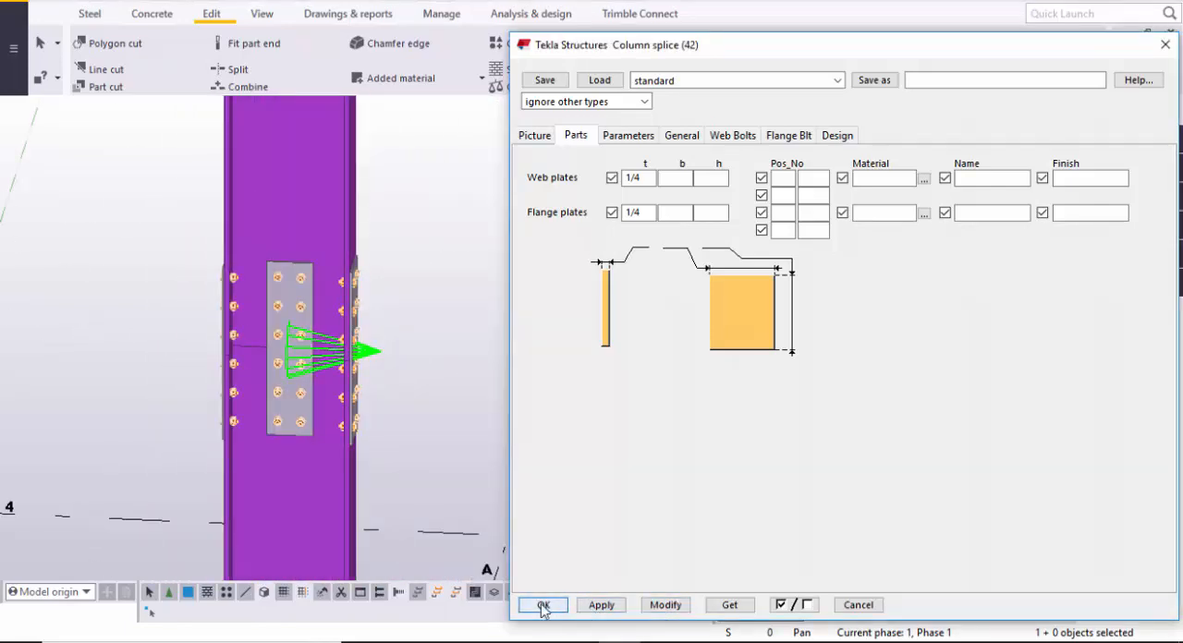
click(542, 605)
ctrl+middle_drag(377, 438, 463, 436)
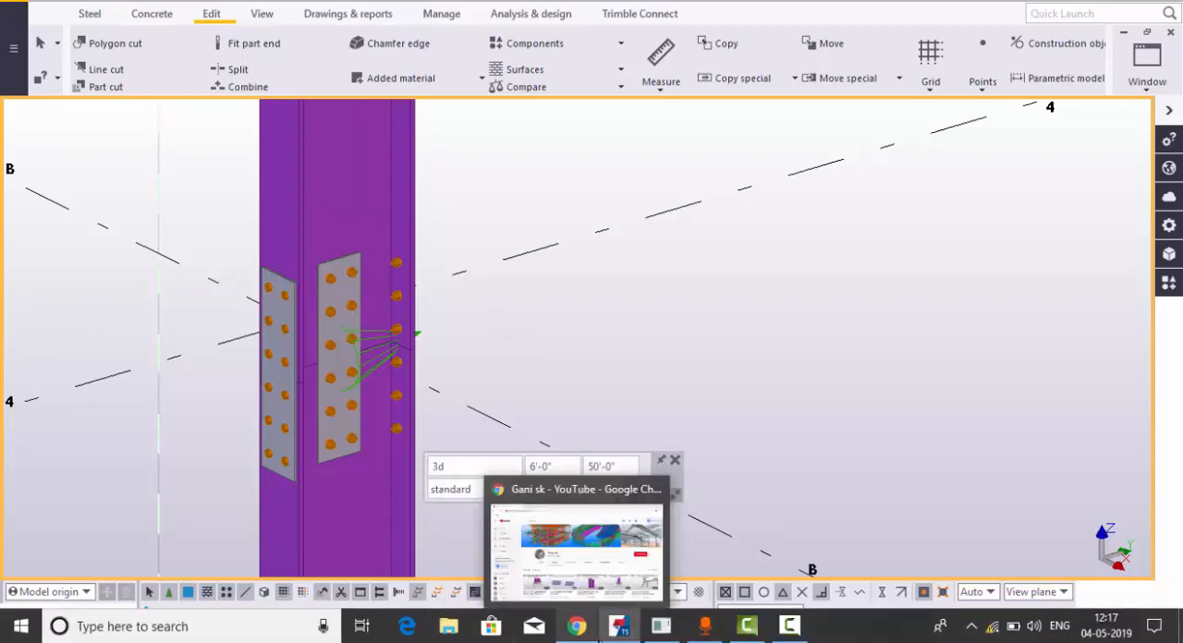
- Switch to Google Chrome and browse the uploaded Tekla Structures tutorials on the open YouTube channel
click(592, 632)
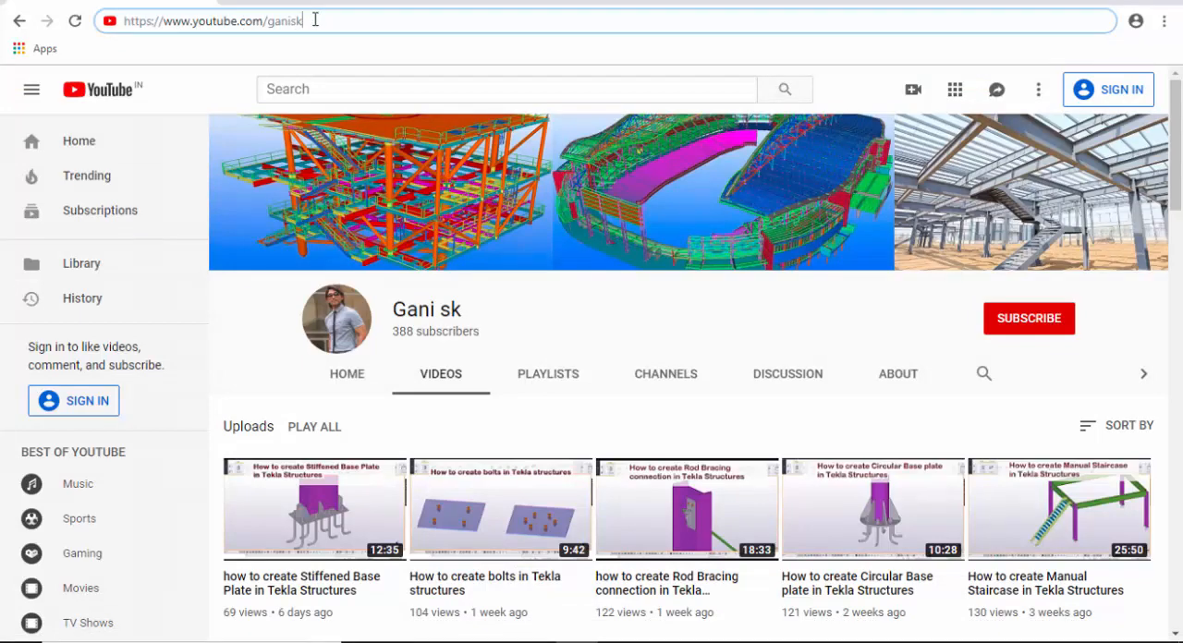
scroll(475, 251, down, 2)
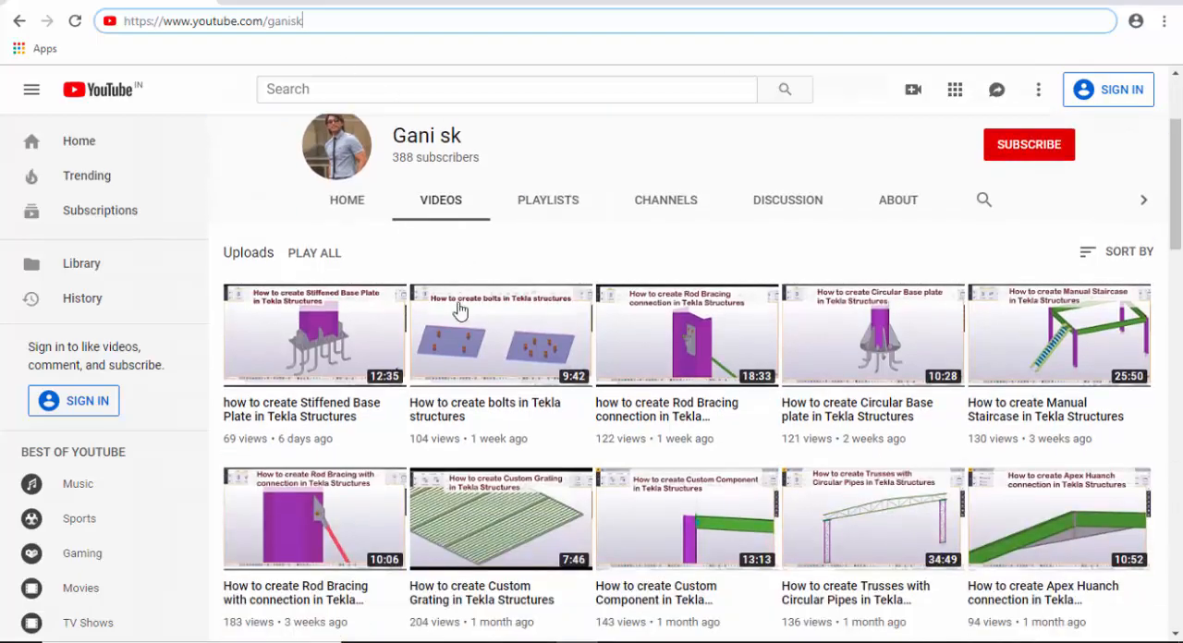
scroll(452, 339, down, 3)
scroll(488, 418, down, 8)
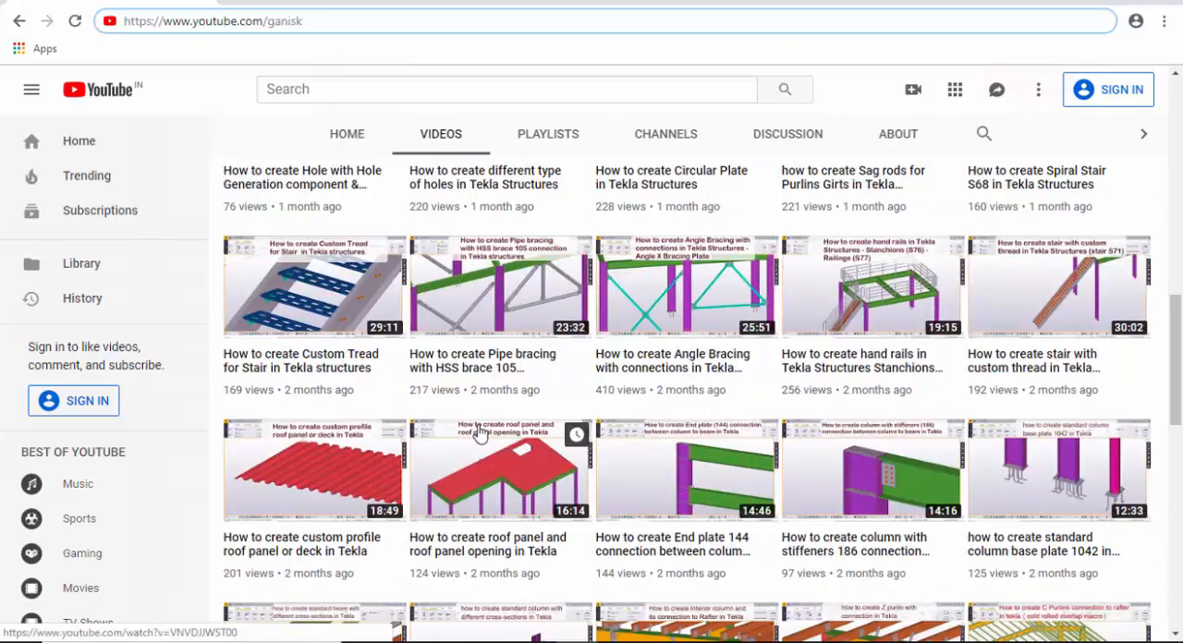
scroll(479, 438, up, 12)
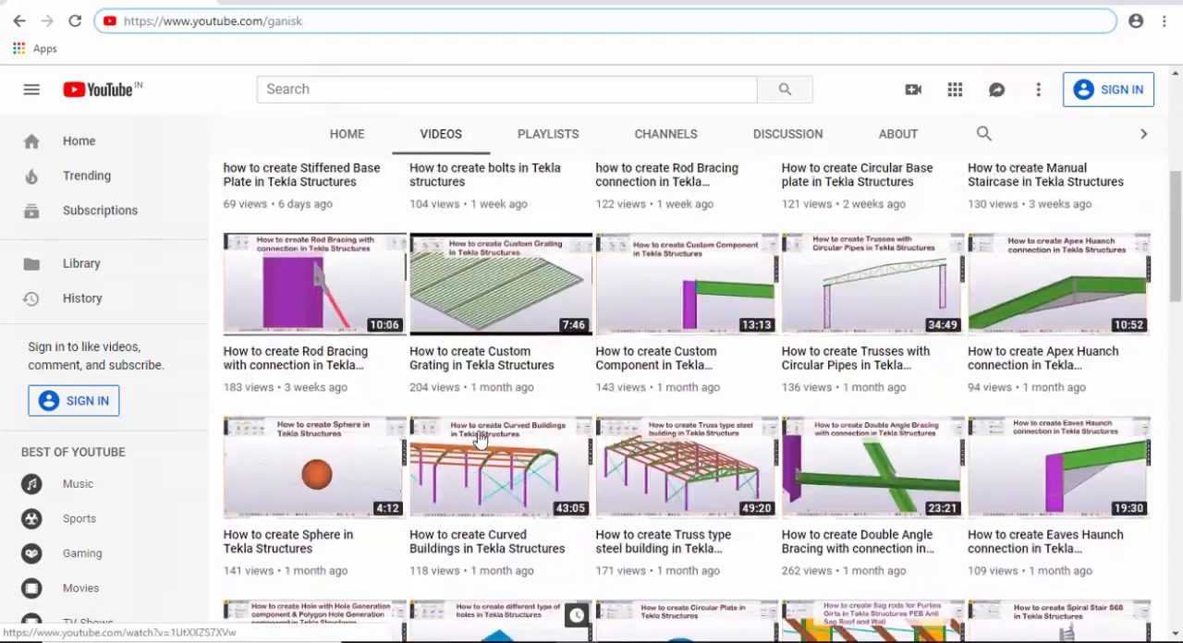